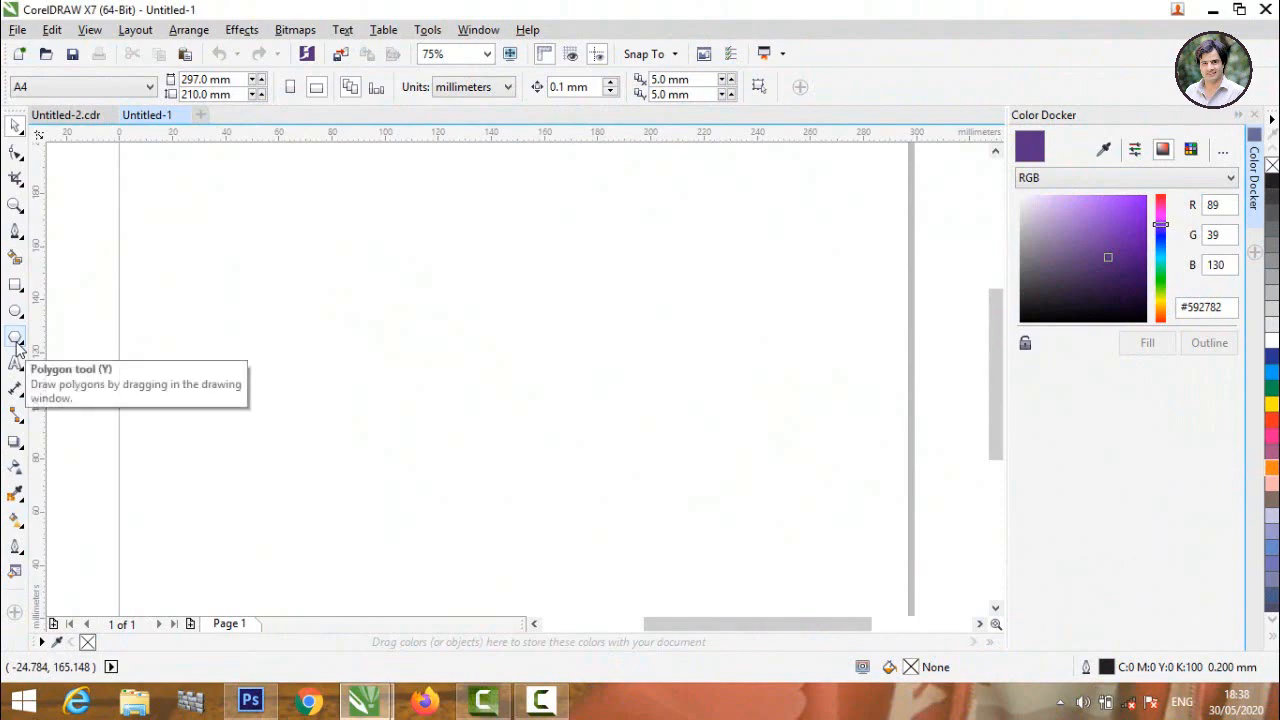
Draw a polygon about 91 mm across on the page and set its number of sides to 6
click(17, 340)
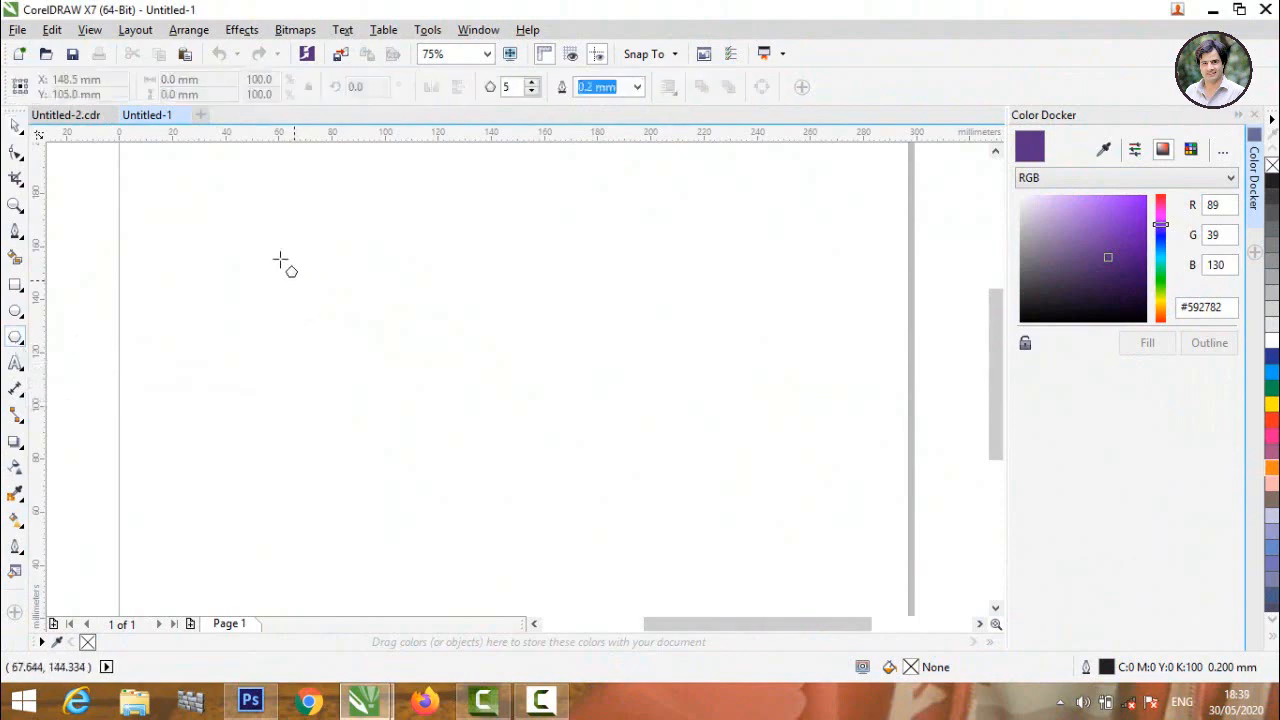
drag(272, 234, 518, 478)
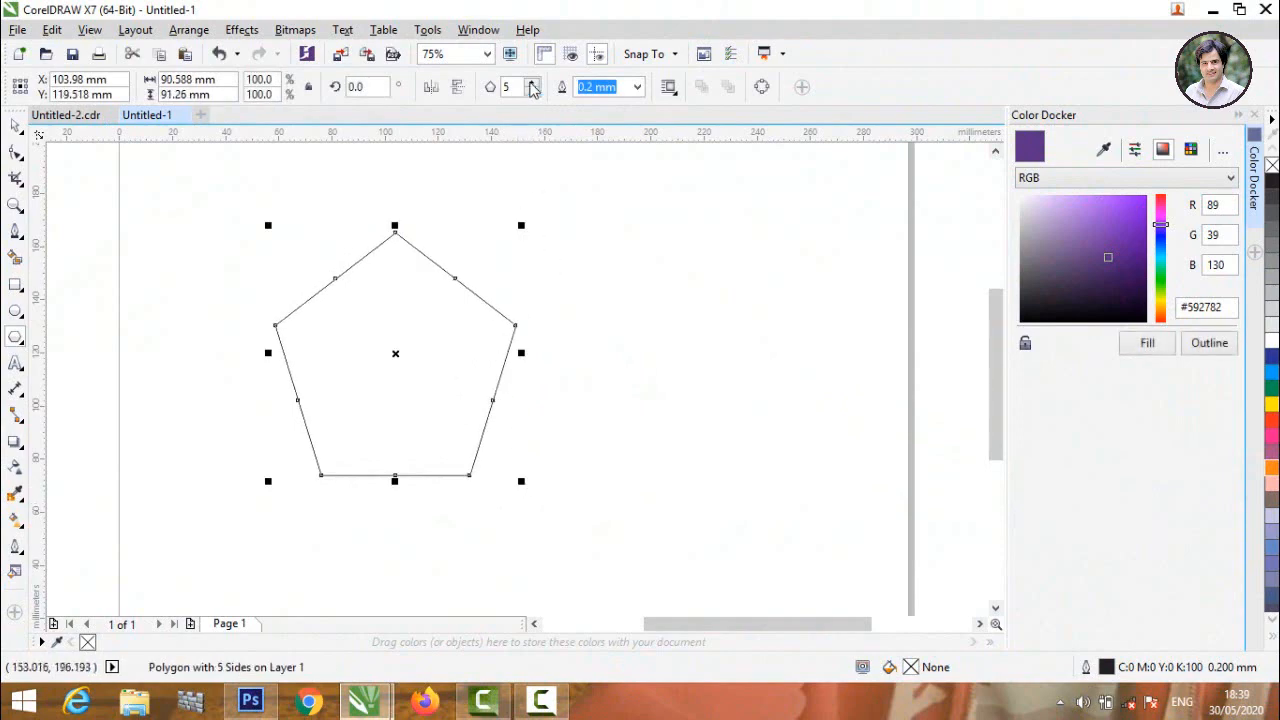
click(532, 83)
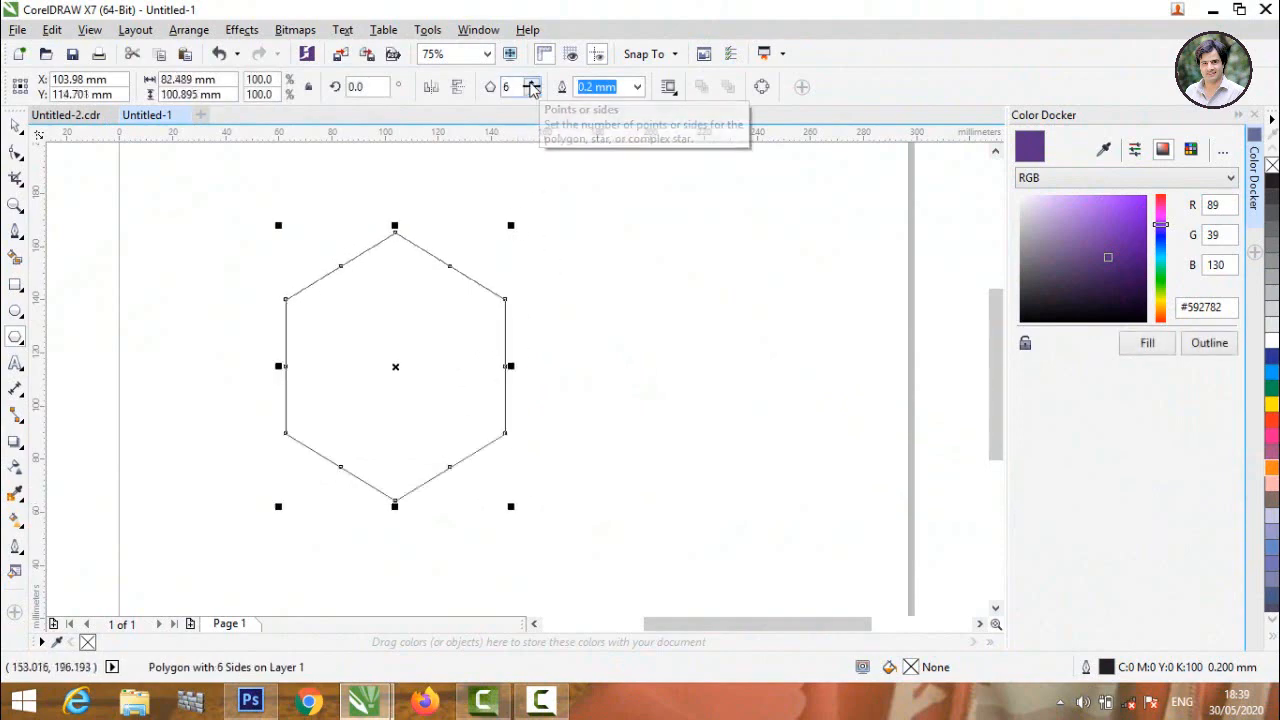
click(14, 127)
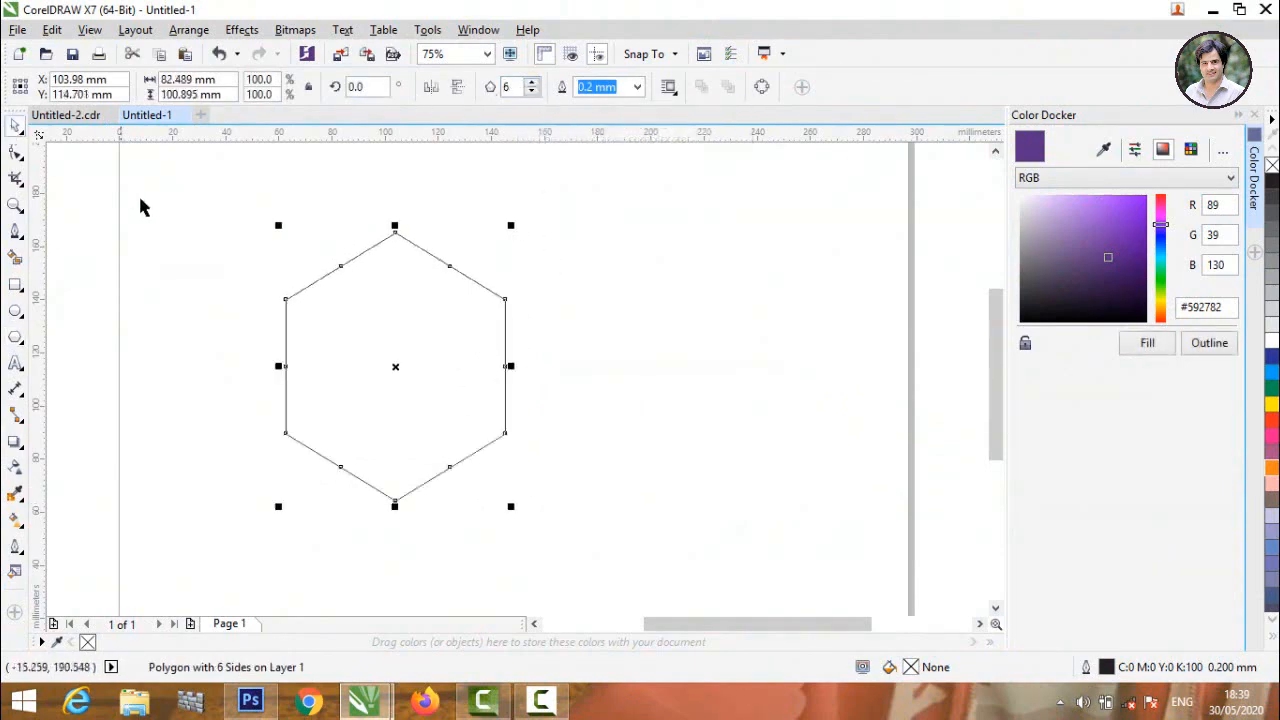
click(144, 196)
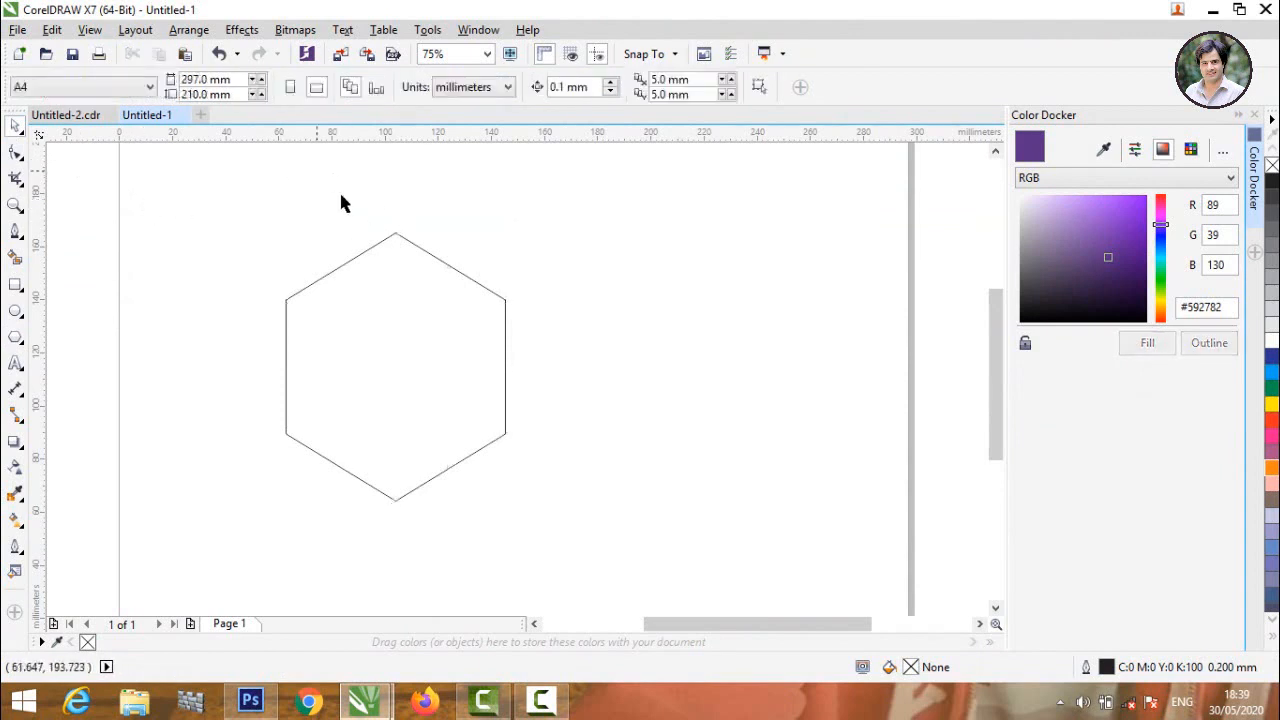
Set the hexagon's width to 100.895 mm to match its height
click(362, 251)
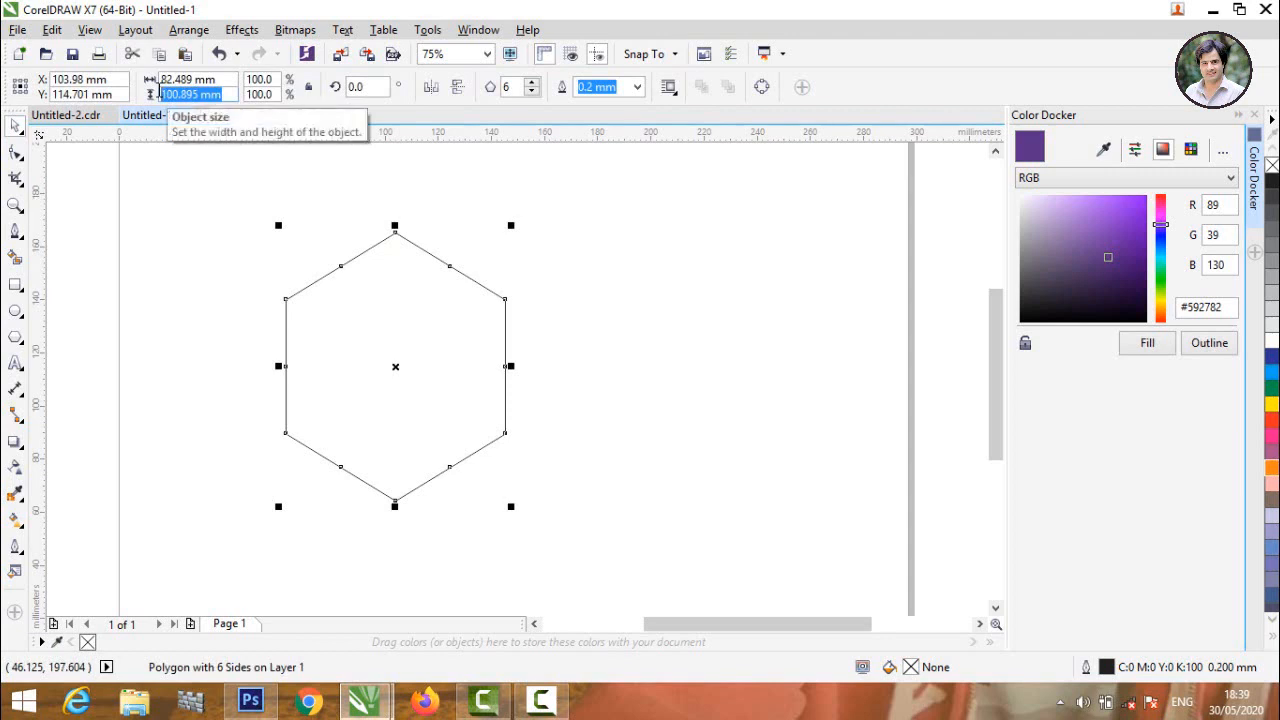
drag(220, 80, 163, 79)
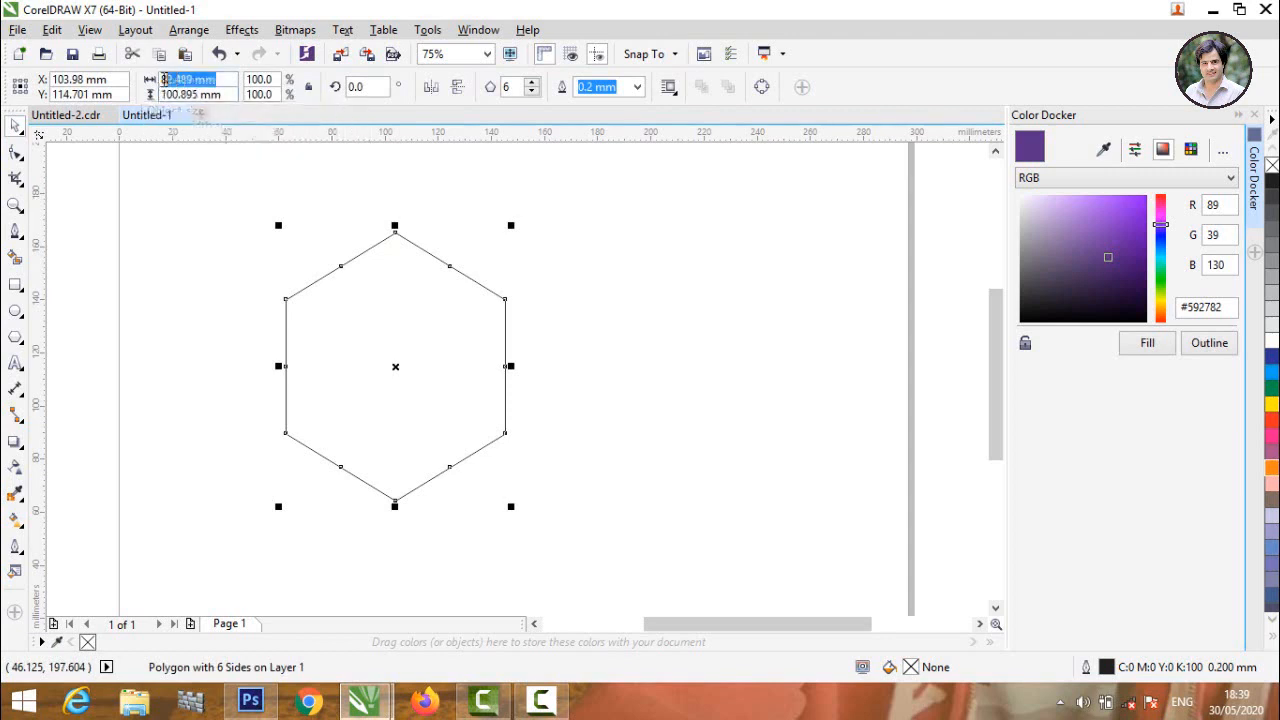
text(100)
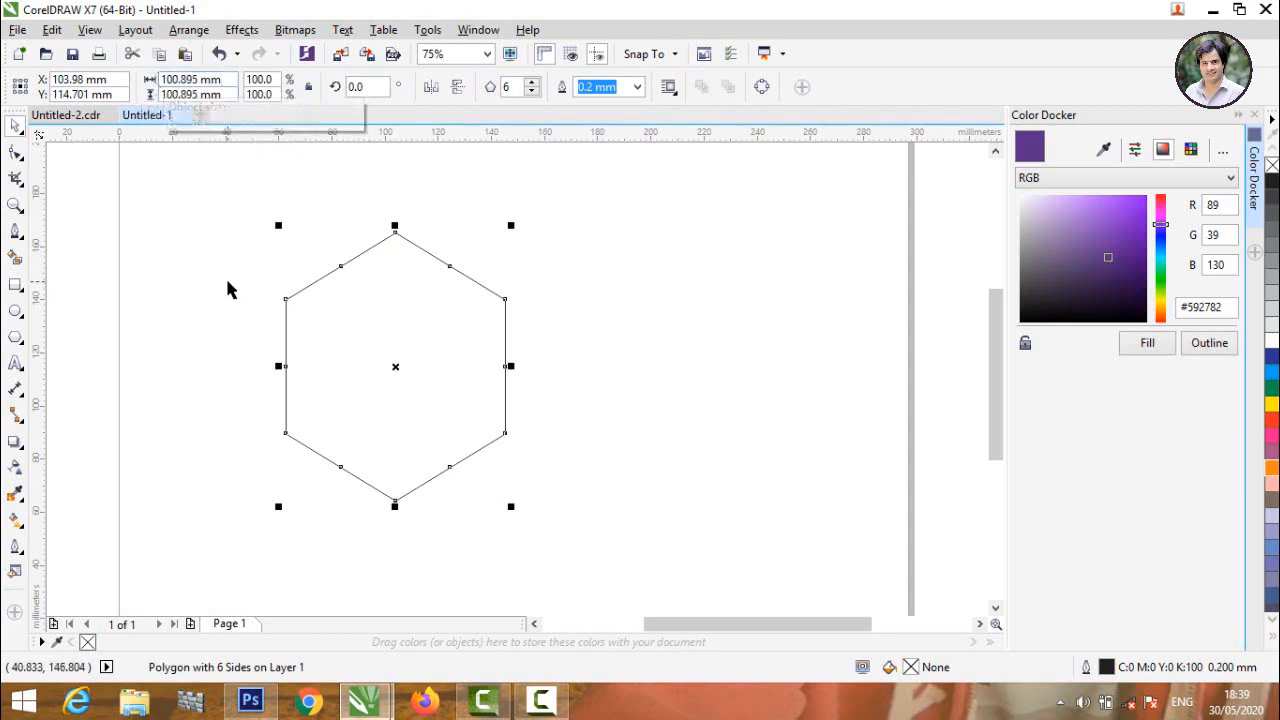
click(225, 278)
click(288, 288)
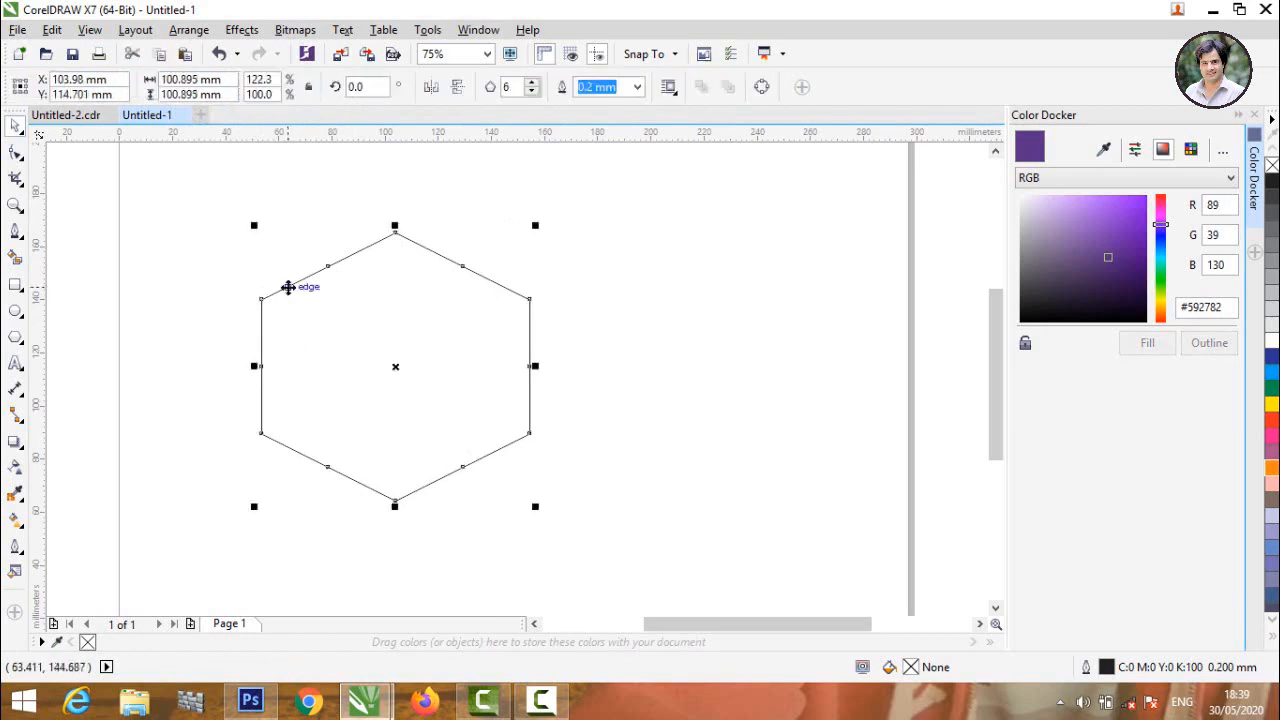
Narrow the hexagon to about 81 mm wide and shift it slightly left on the page
drag(260, 366, 313, 366)
click(349, 294)
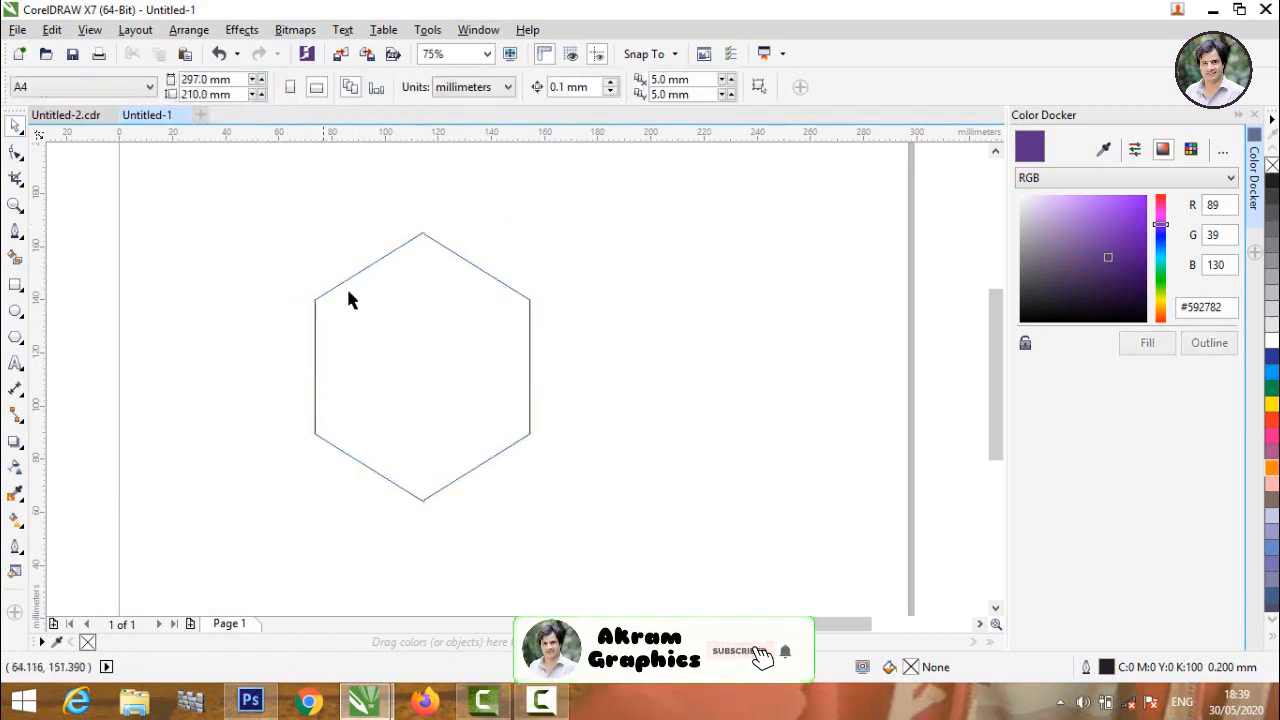
drag(357, 277, 299, 276)
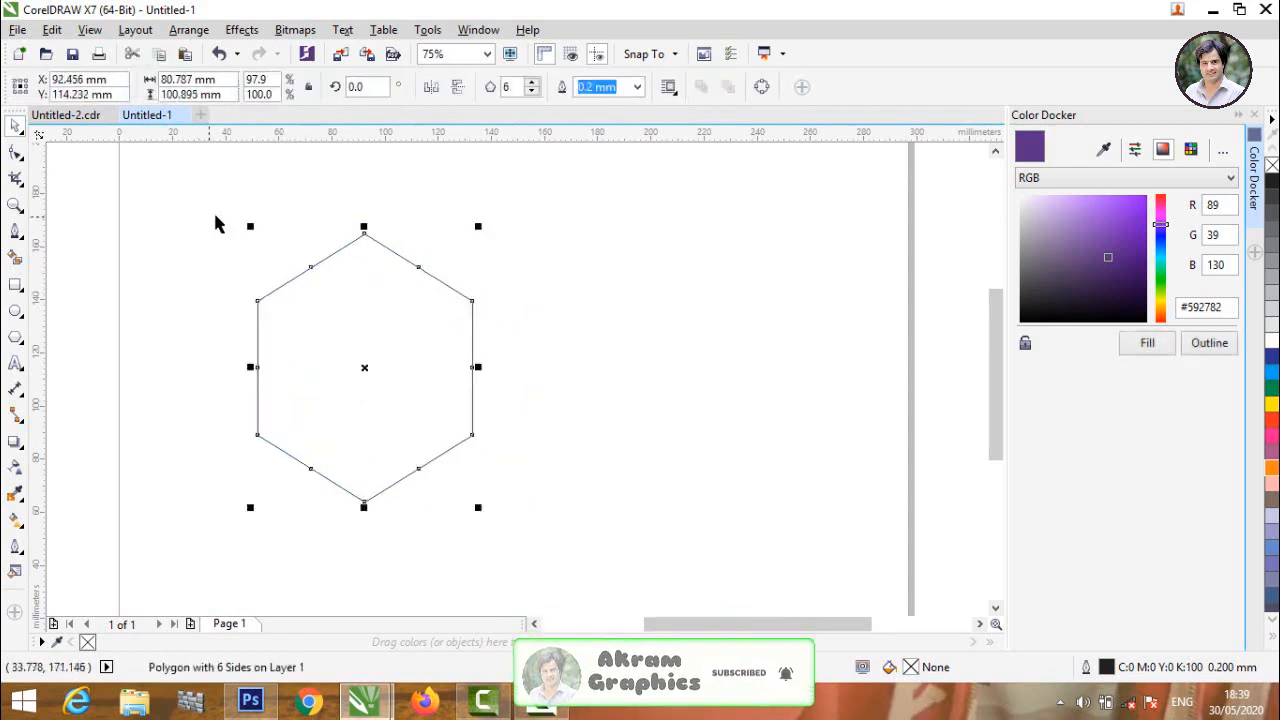
Round the hexagon's top corner with the Smooth tool at a 40 mm nib size
click(22, 158)
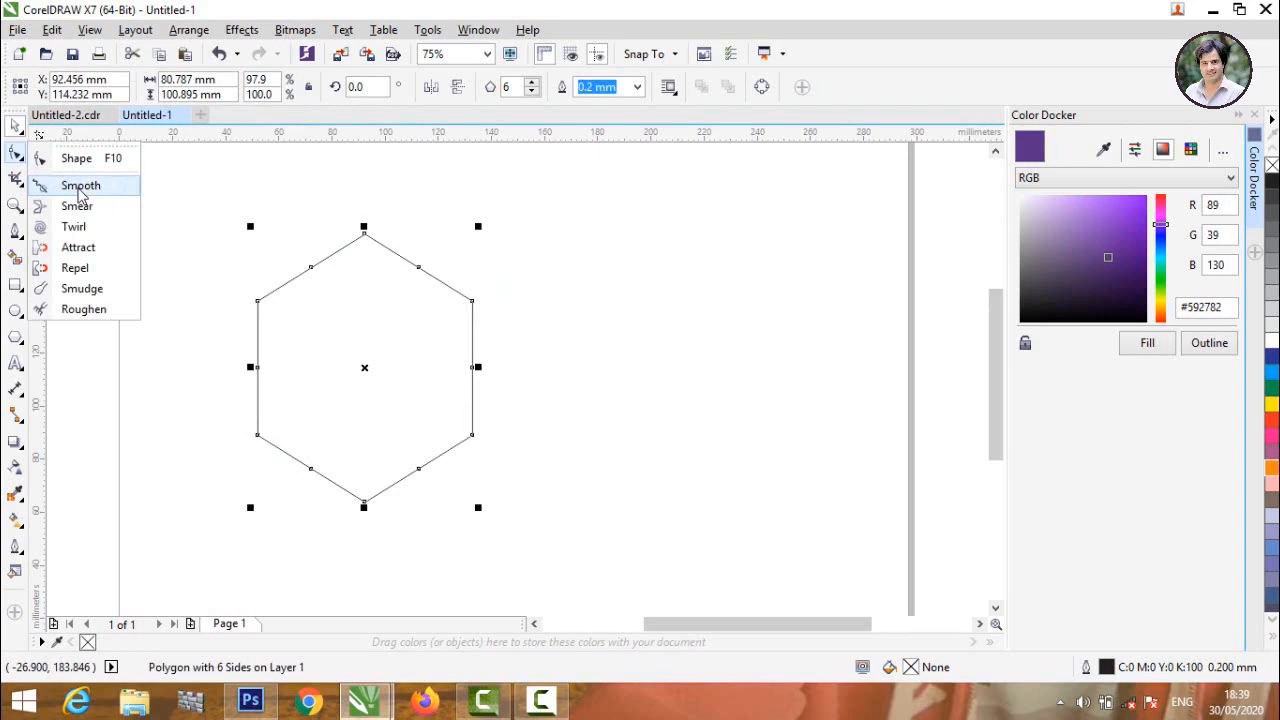
click(80, 188)
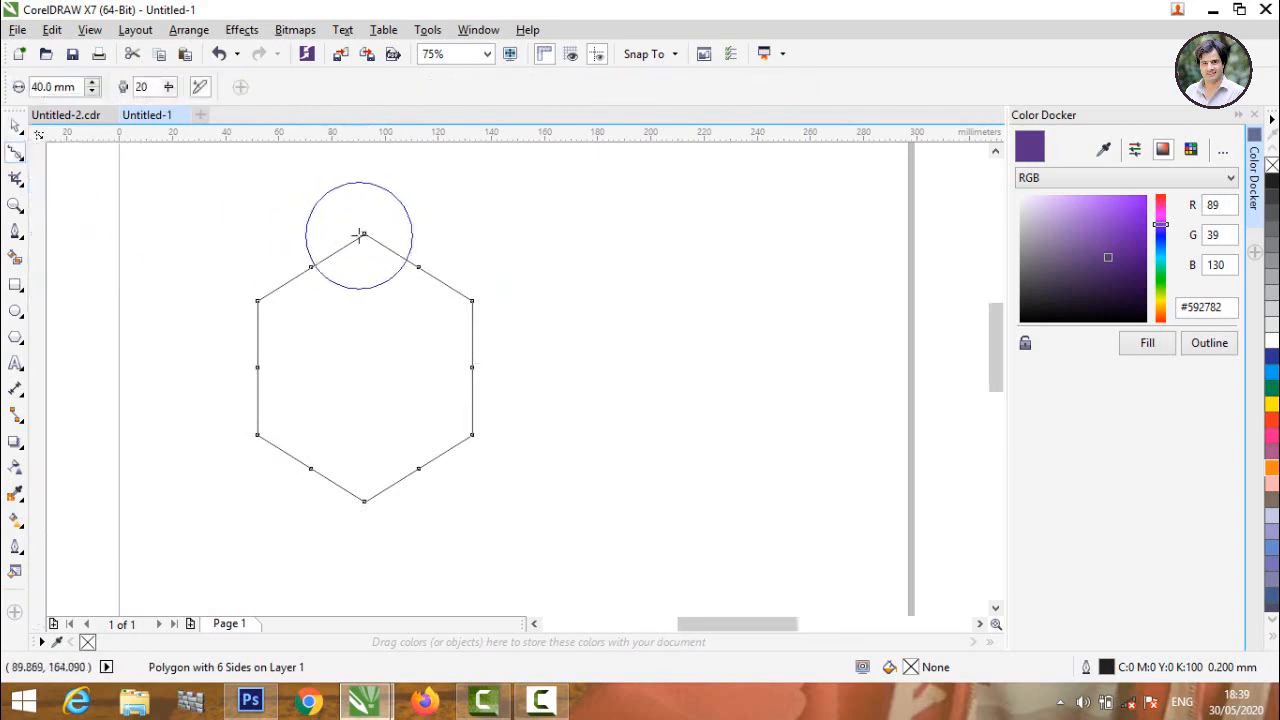
scroll(361, 234, up, 5)
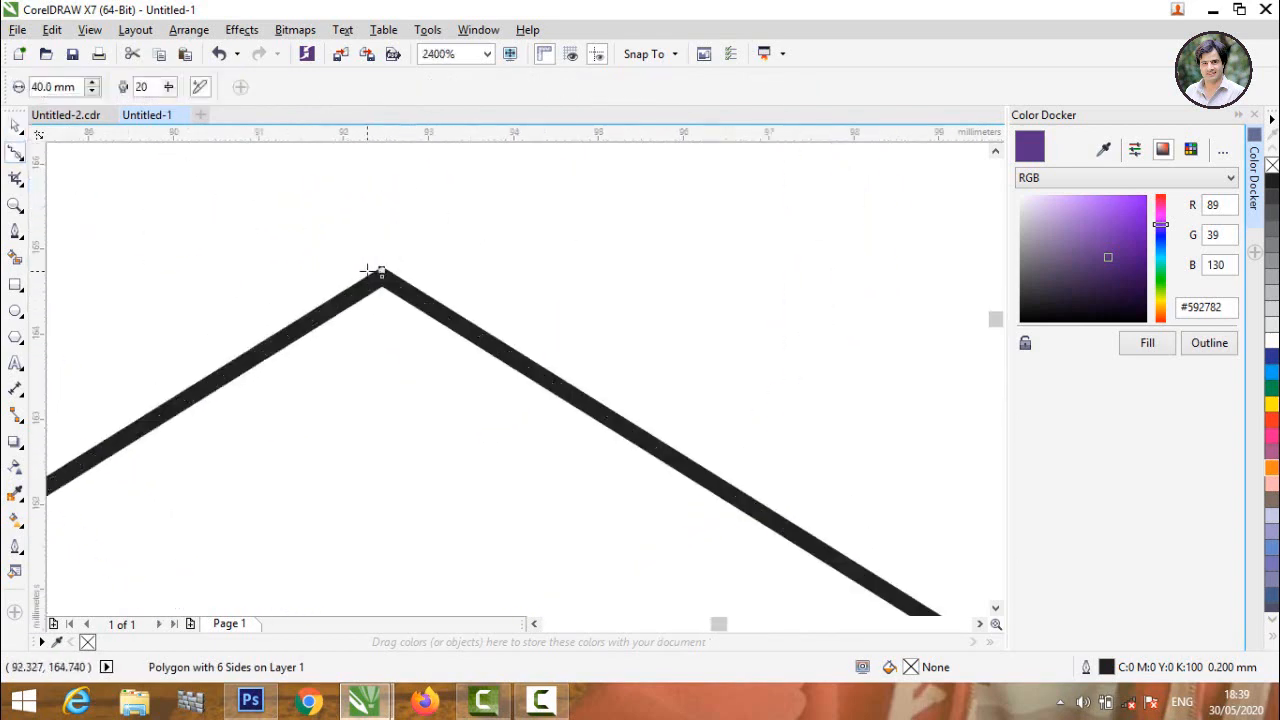
drag(381, 272, 383, 272)
scroll(383, 272, down, 2)
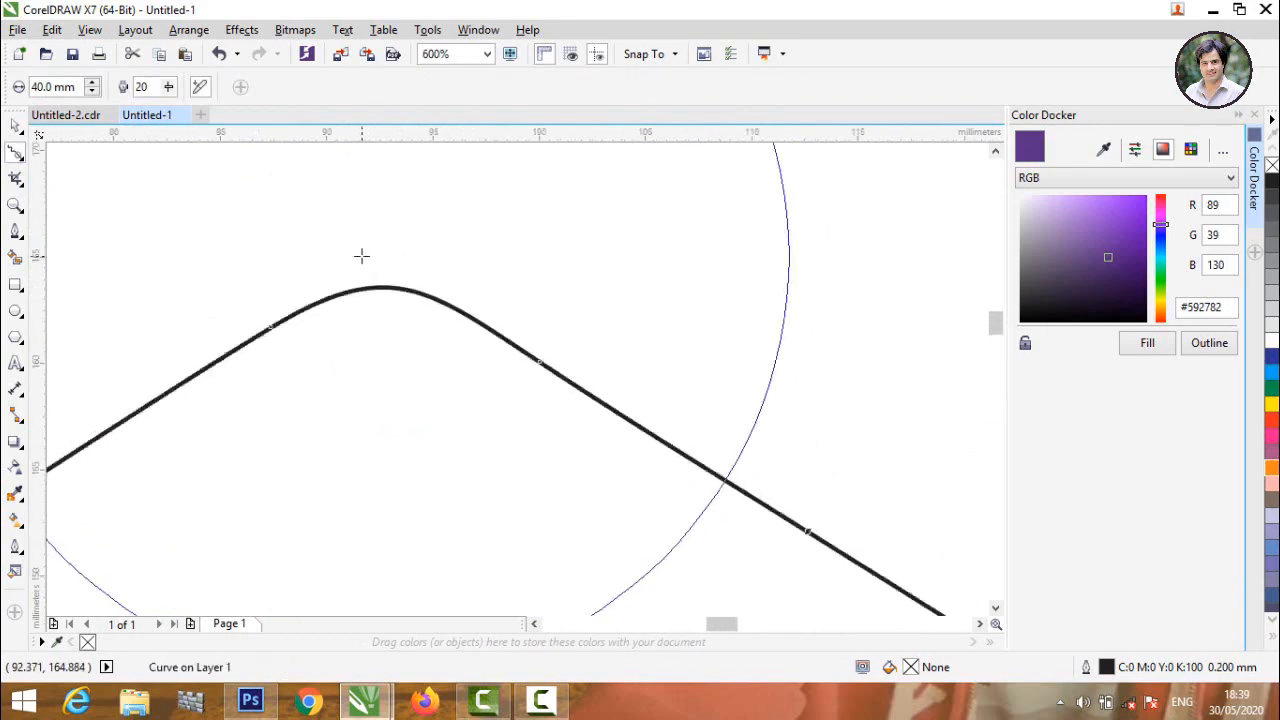
scroll(372, 290, down, 3)
Smooth the hexagon's upper-right and lower-right corners into rounded ones
scroll(471, 360, up, 3)
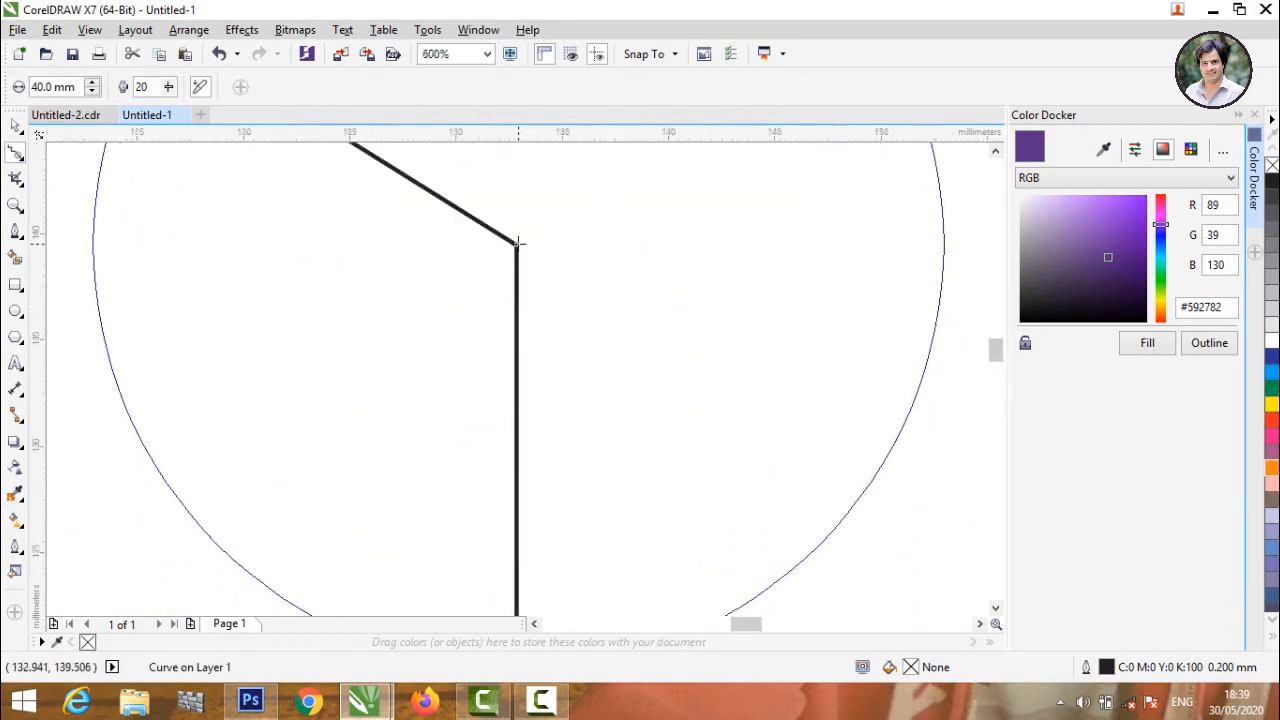
drag(519, 246, 505, 262)
scroll(443, 306, down, 3)
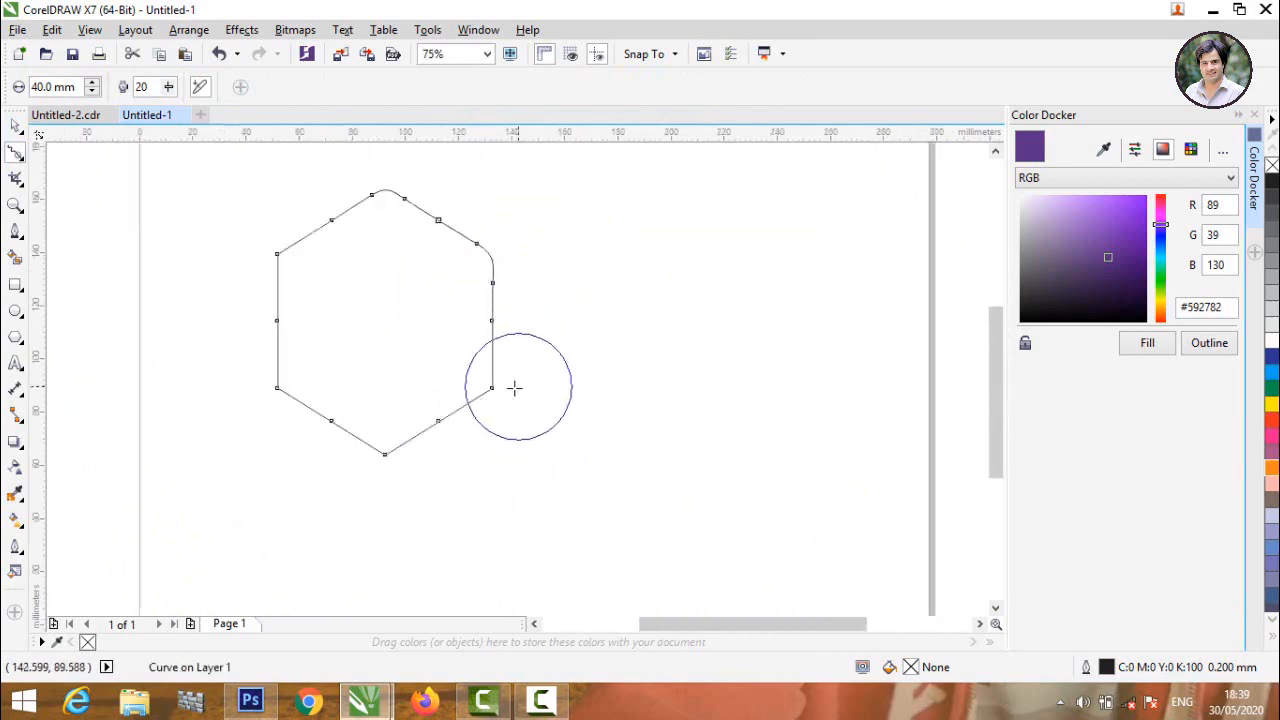
scroll(490, 393, up, 2)
scroll(490, 393, up, 4)
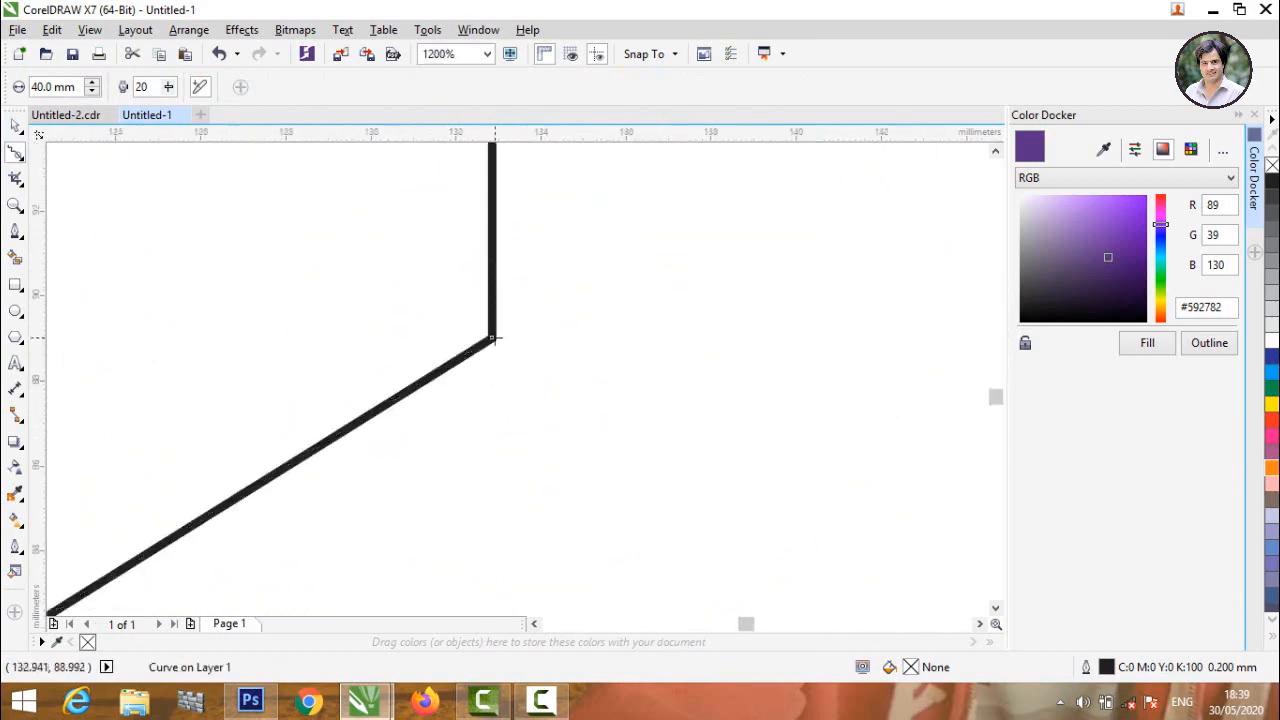
drag(492, 340, 471, 323)
scroll(500, 400, down, 5)
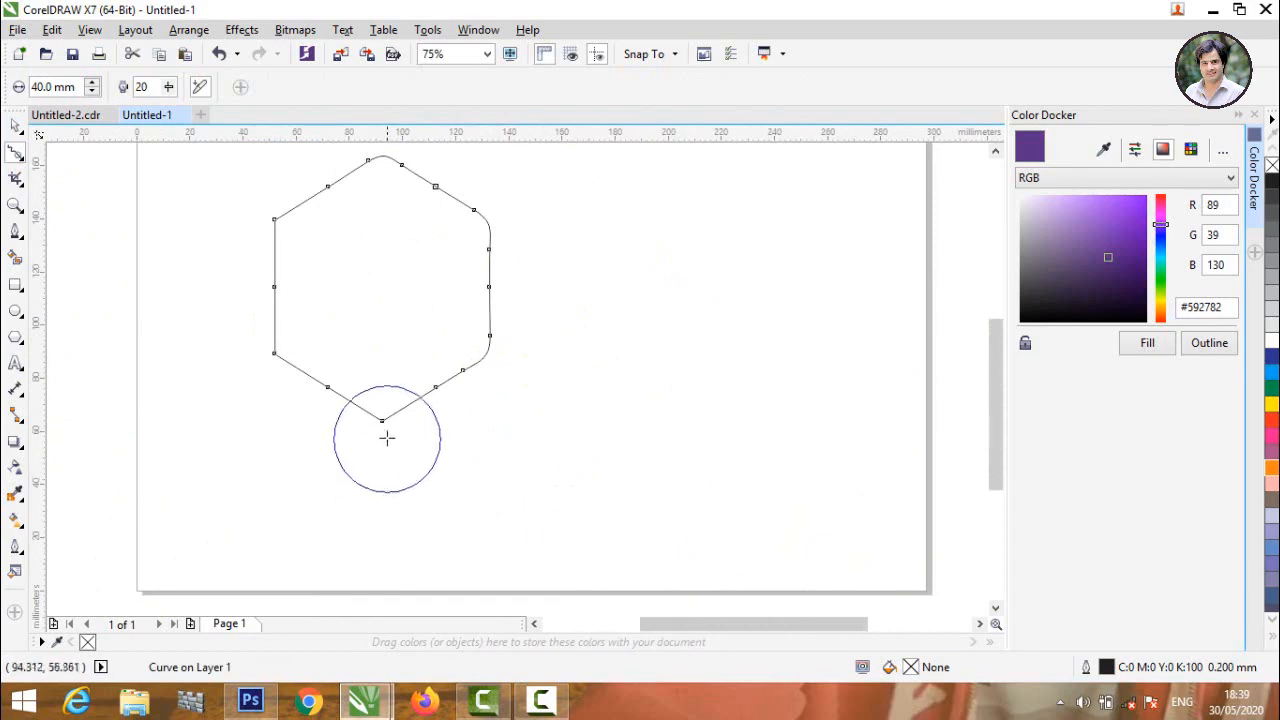
Smooth the hexagon's bottom and lower-left corners into rounded ones
scroll(387, 437, up, 3)
drag(351, 349, 351, 303)
scroll(351, 303, down, 5)
scroll(356, 436, up, 1)
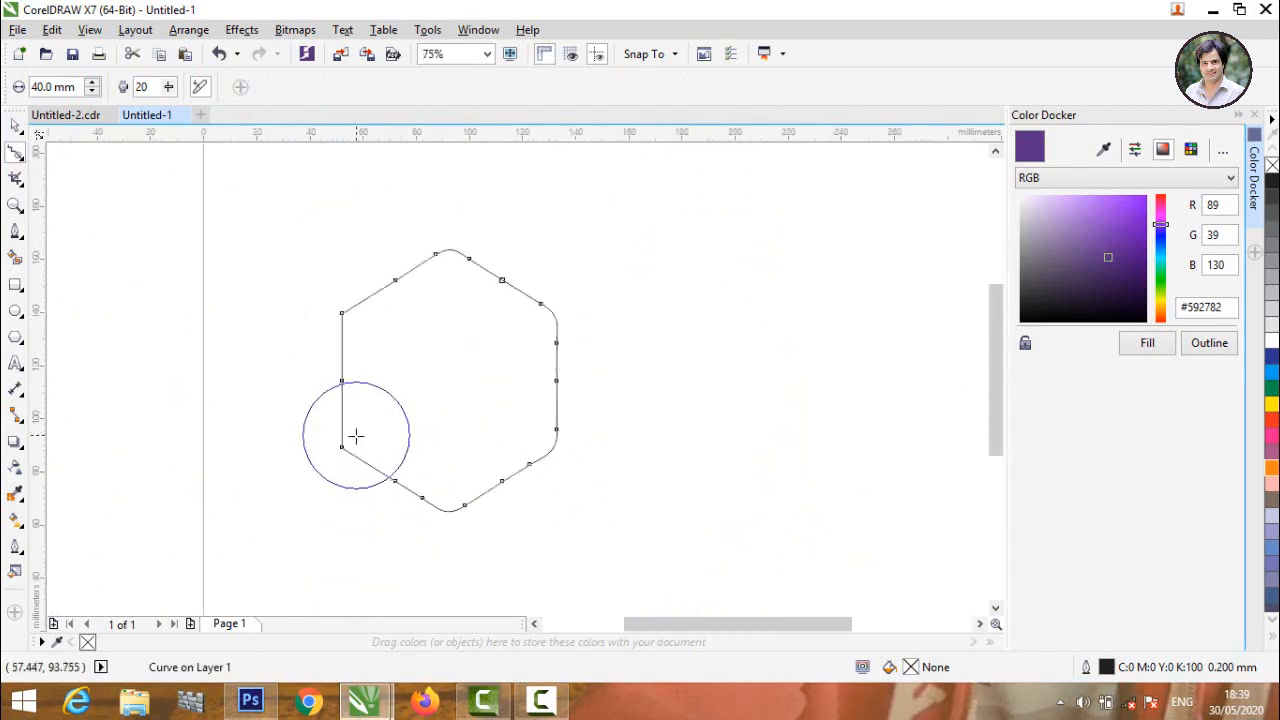
scroll(356, 436, up, 2)
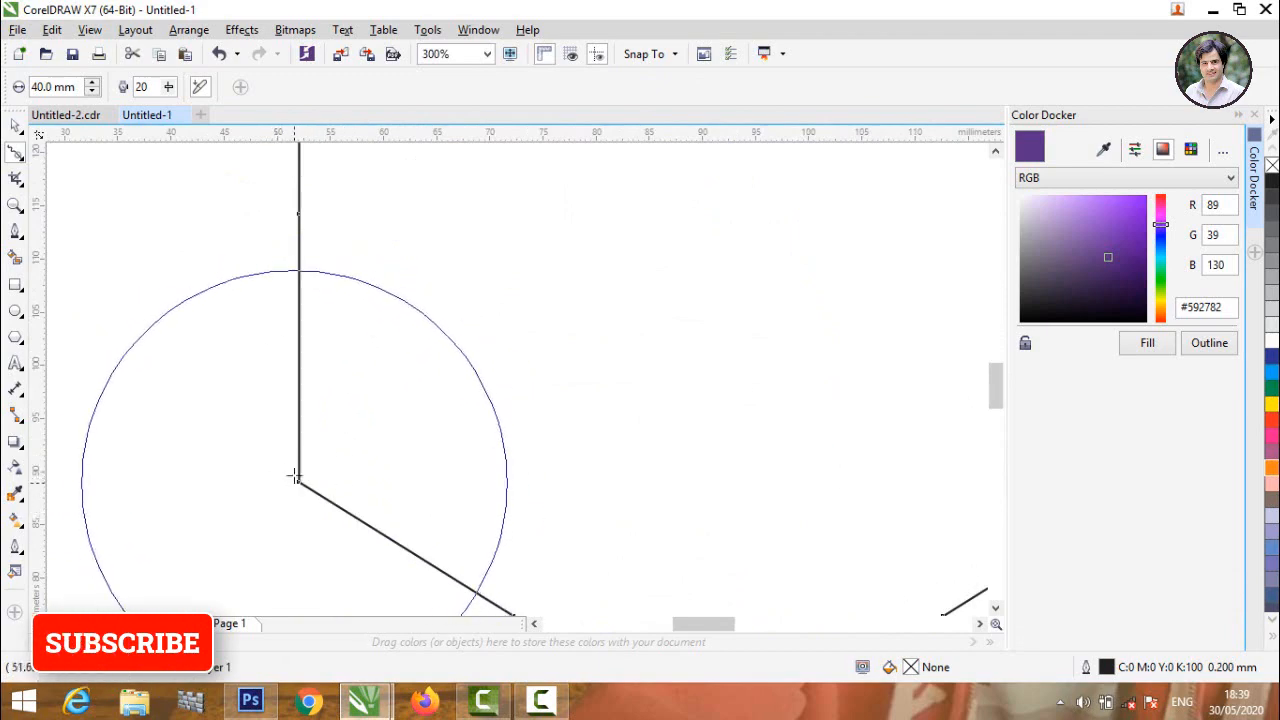
mouse_move(300, 486)
mouse_down()
mouse_move(332, 442)
mouse_move(280, 400)
mouse_up()
scroll(280, 400, down, 4)
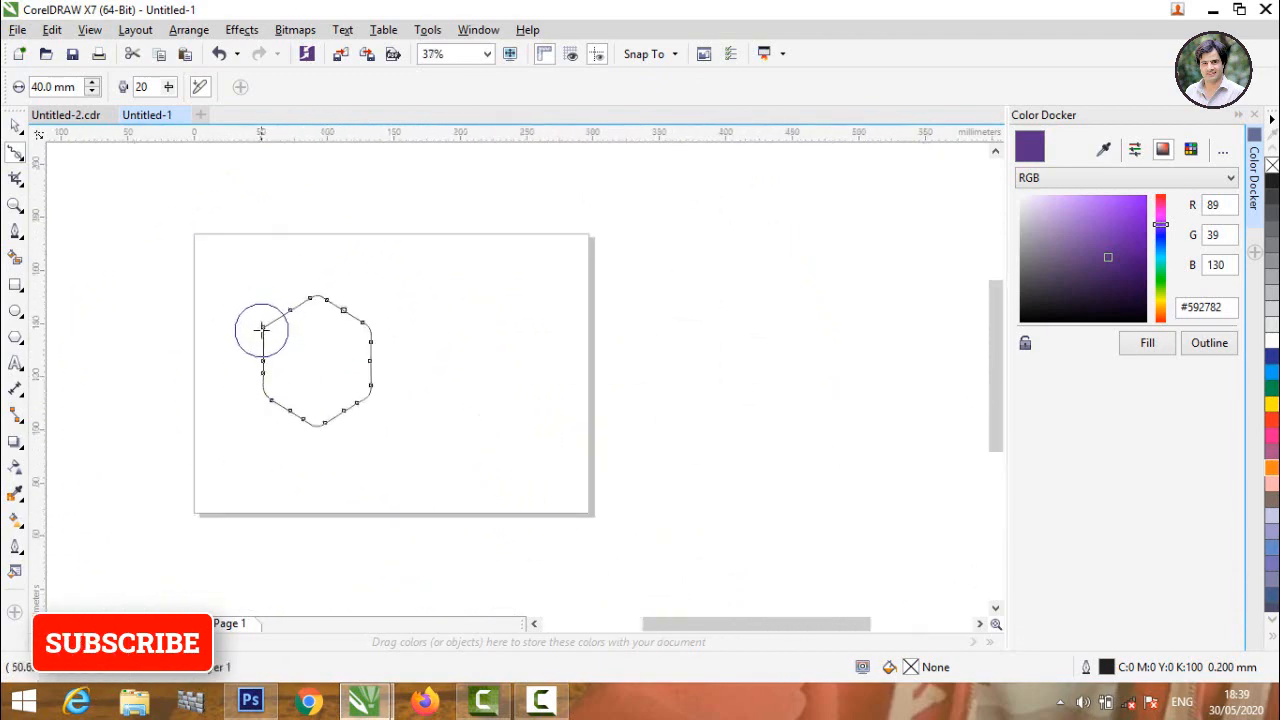
Smooth the hexagon's remaining sharp upper-left corner
scroll(262, 328, up, 2)
scroll(266, 329, up, 3)
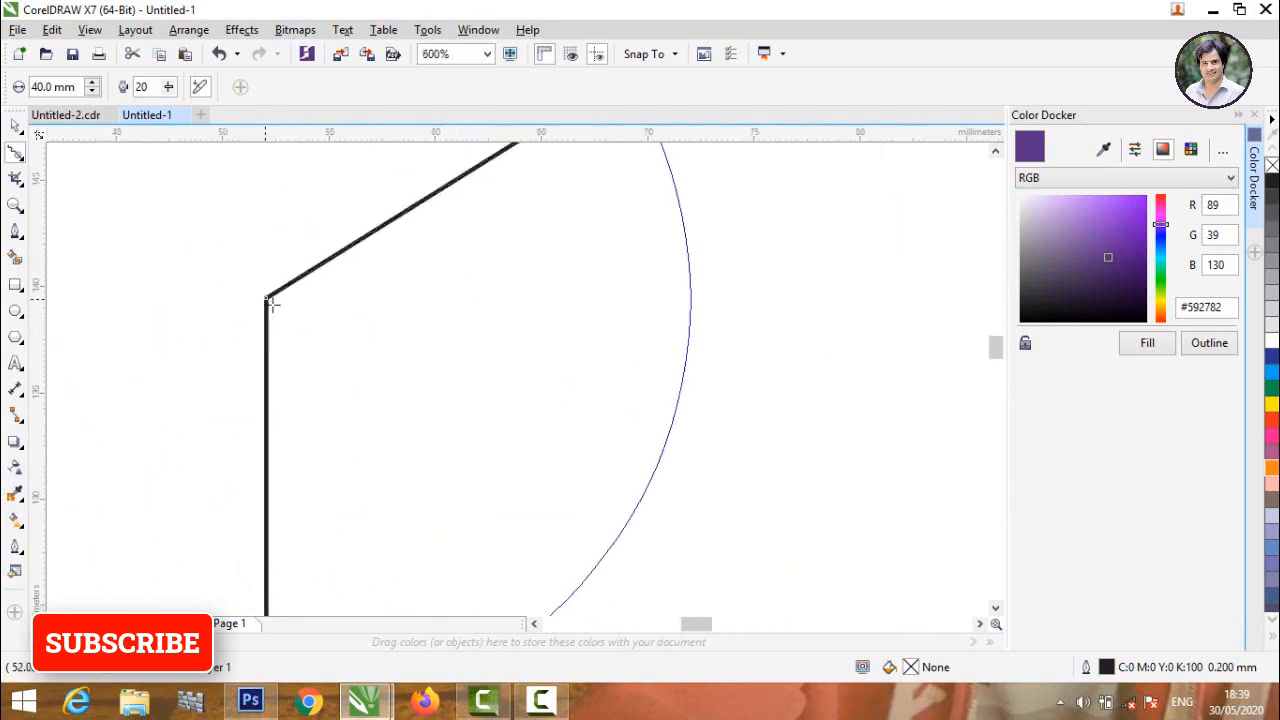
drag(277, 309, 271, 311)
scroll(263, 320, down, 3)
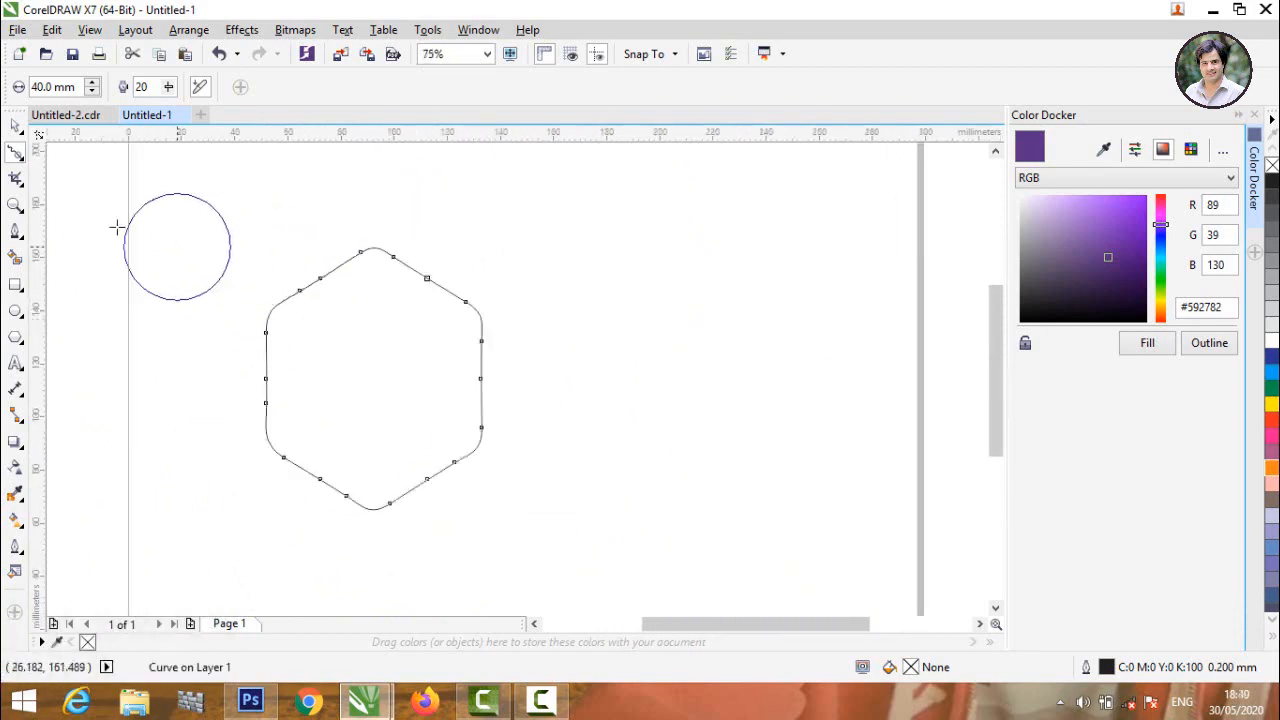
Move the rounded hexagon slightly left on the page and deselect it
click(13, 127)
click(448, 318)
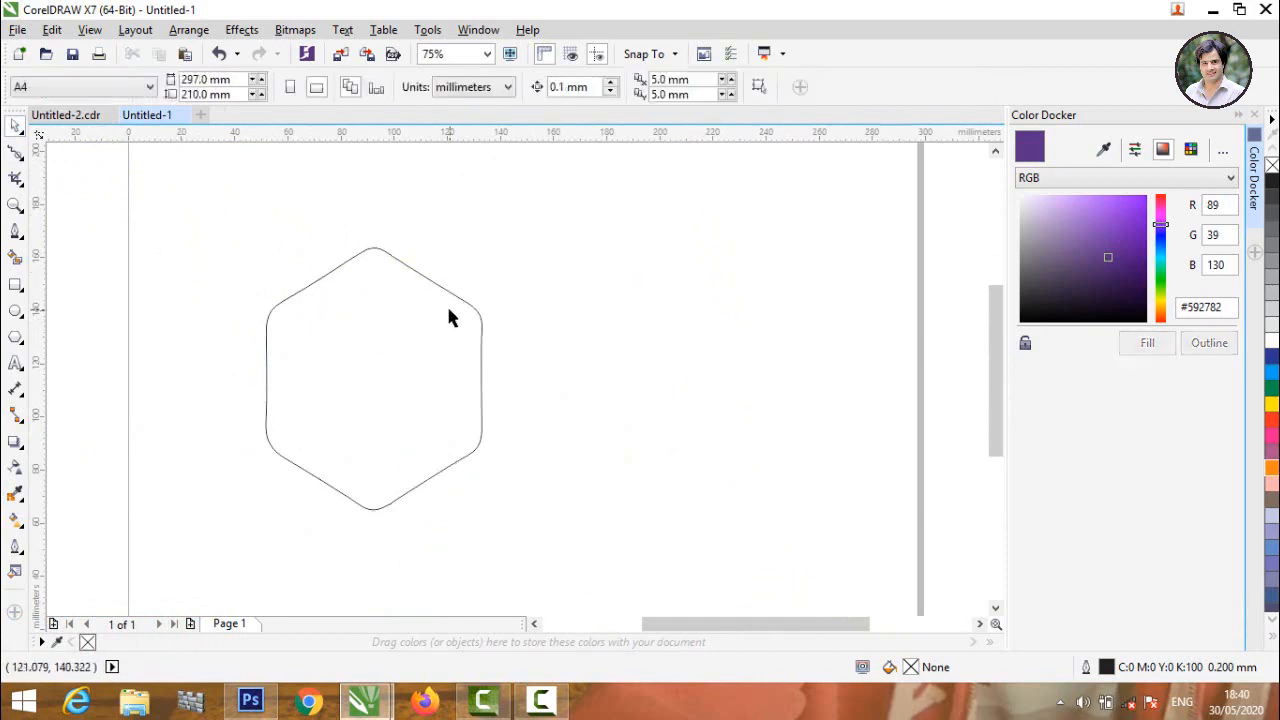
drag(367, 258, 342, 252)
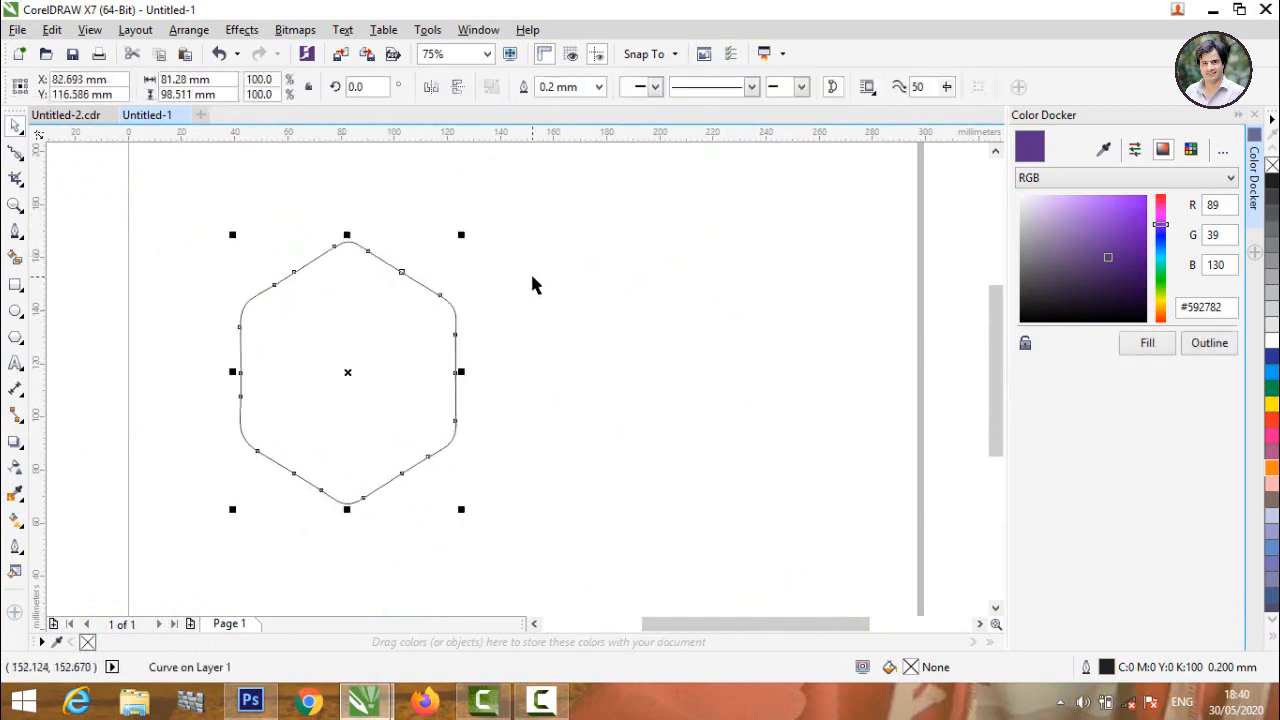
click(405, 378)
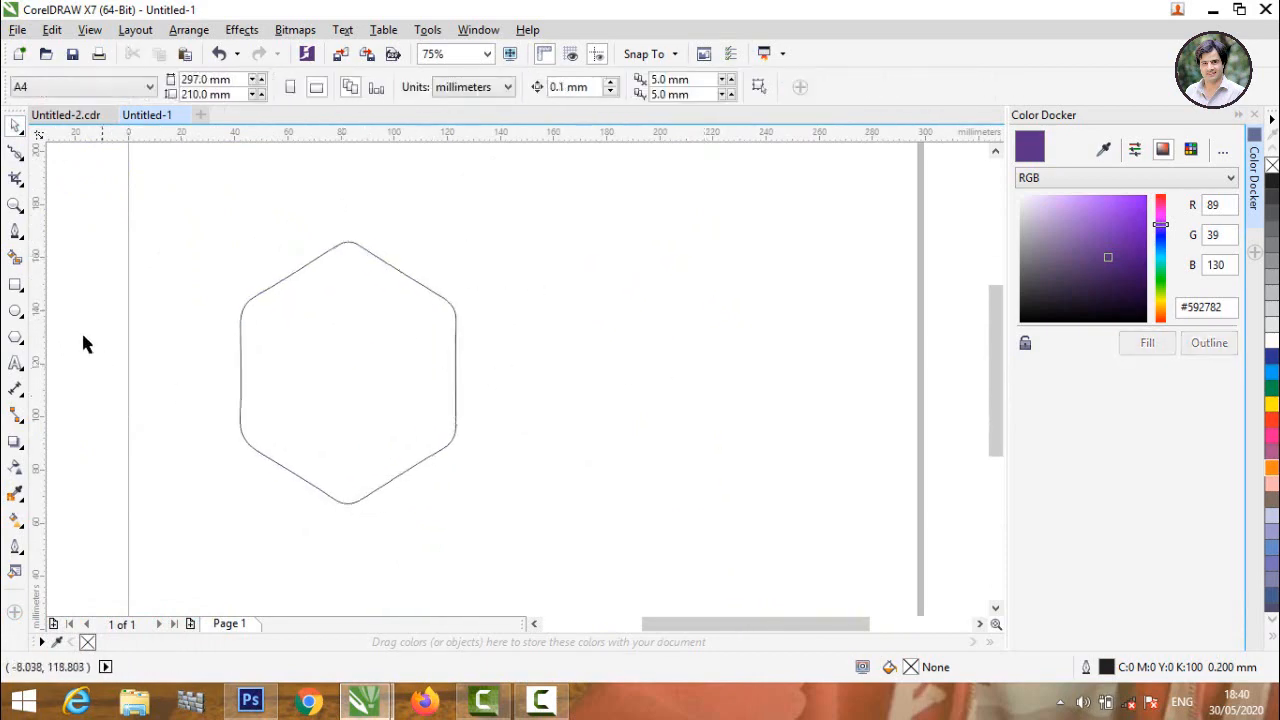
Draw an upright ellipse about 29 mm wide and 50 mm high to the right of the hexagon
click(15, 311)
drag(494, 287, 570, 422)
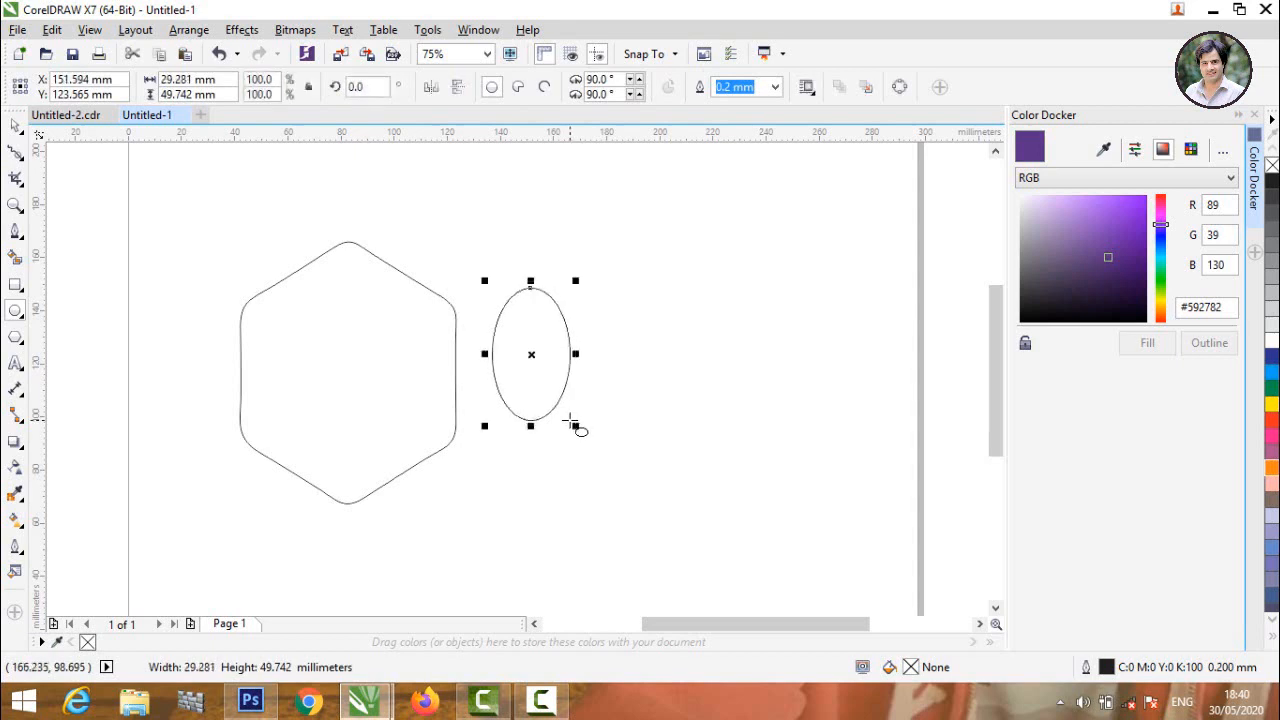
click(18, 128)
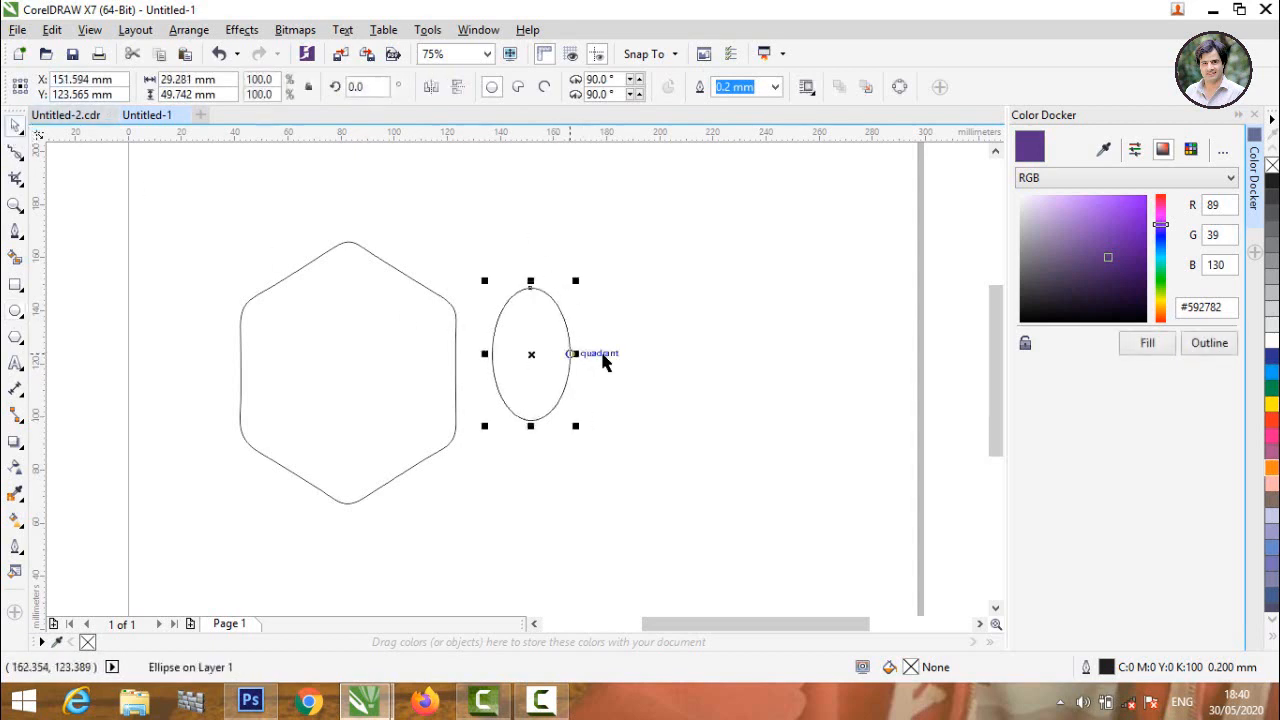
Rotate the ellipse to about 306° and move it over the hexagon's lower-left edge
click(528, 357)
drag(573, 284, 623, 350)
click(548, 357)
drag(547, 357, 306, 486)
drag(521, 405, 289, 509)
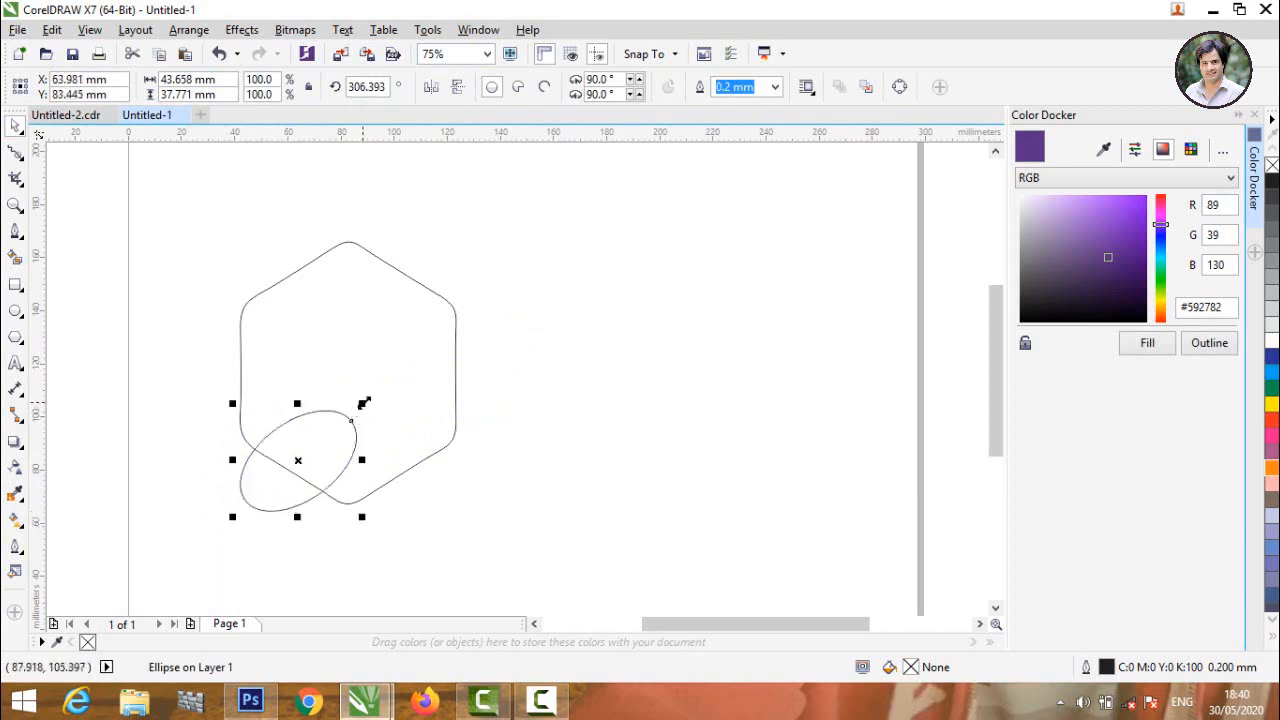
Scale the tilted ellipse down to about 37 × 32 mm overall and reposition it across the hexagon's lower-left edge
drag(364, 402, 341, 423)
click(561, 512)
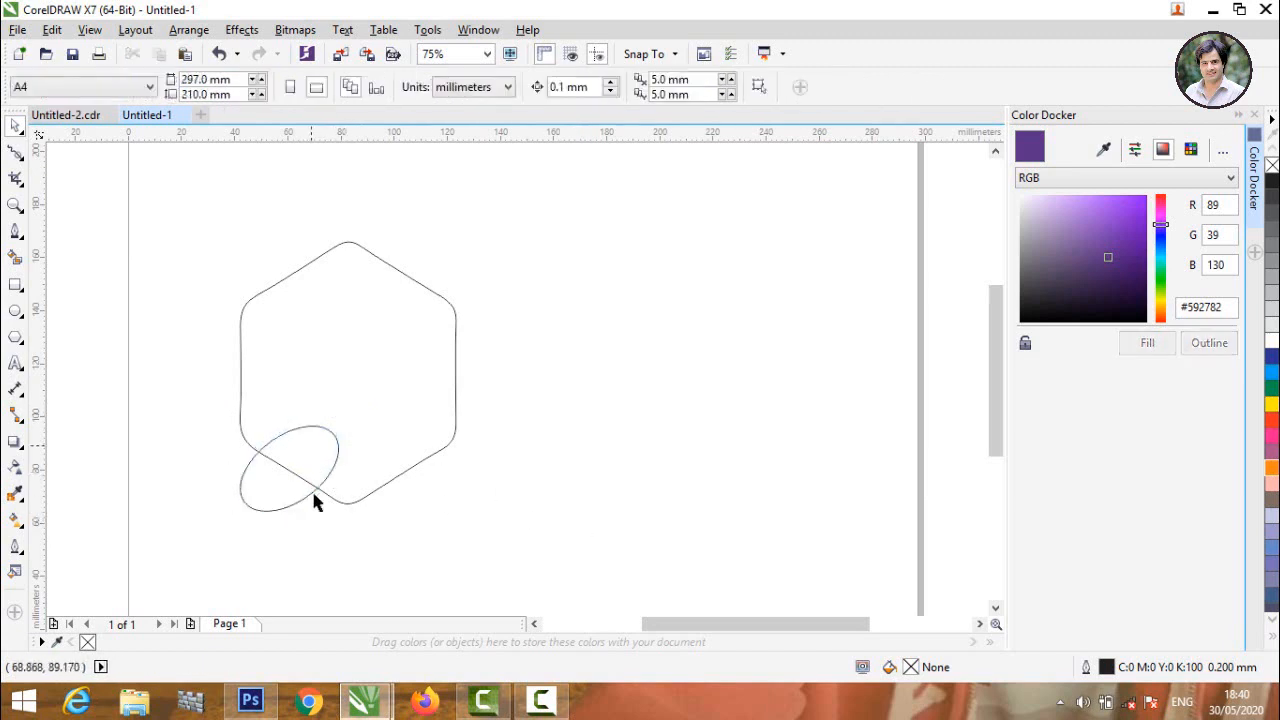
drag(257, 512, 265, 499)
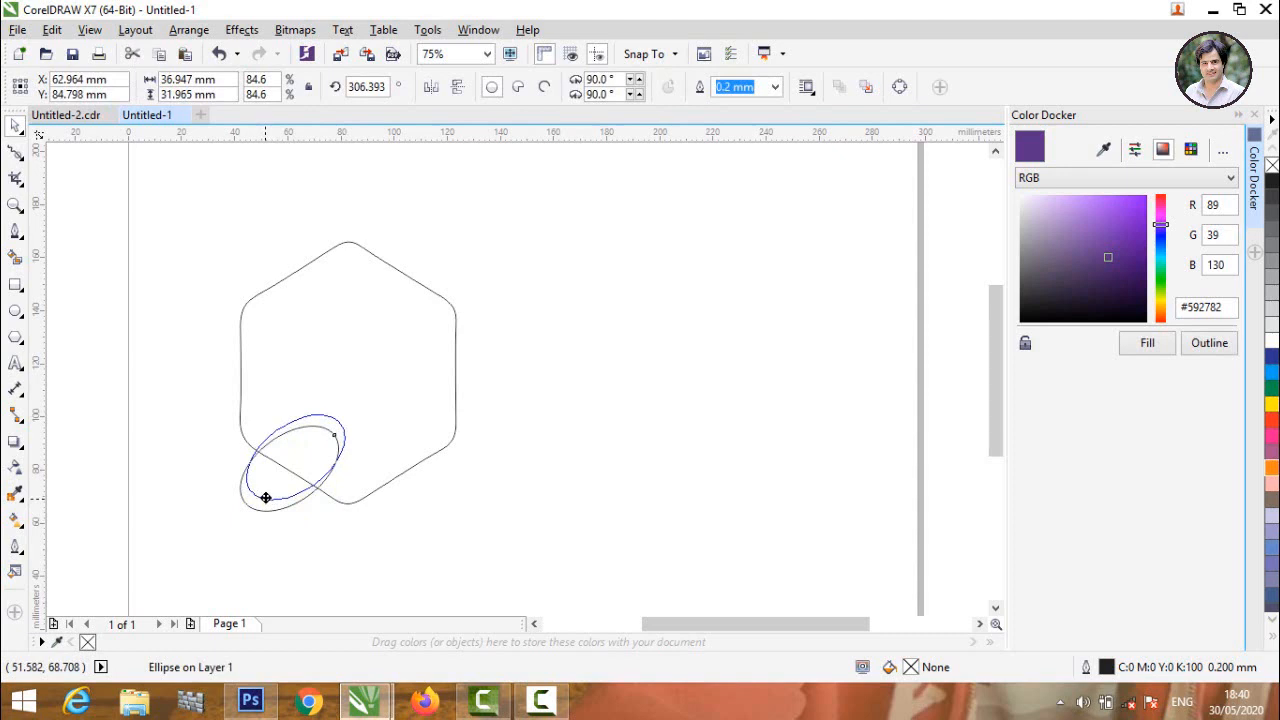
drag(265, 497, 256, 492)
click(311, 537)
Place a copy of the tilted ellipse inside the hexagon's lower-right area and shift the original outward past the lower-left corner
click(280, 494)
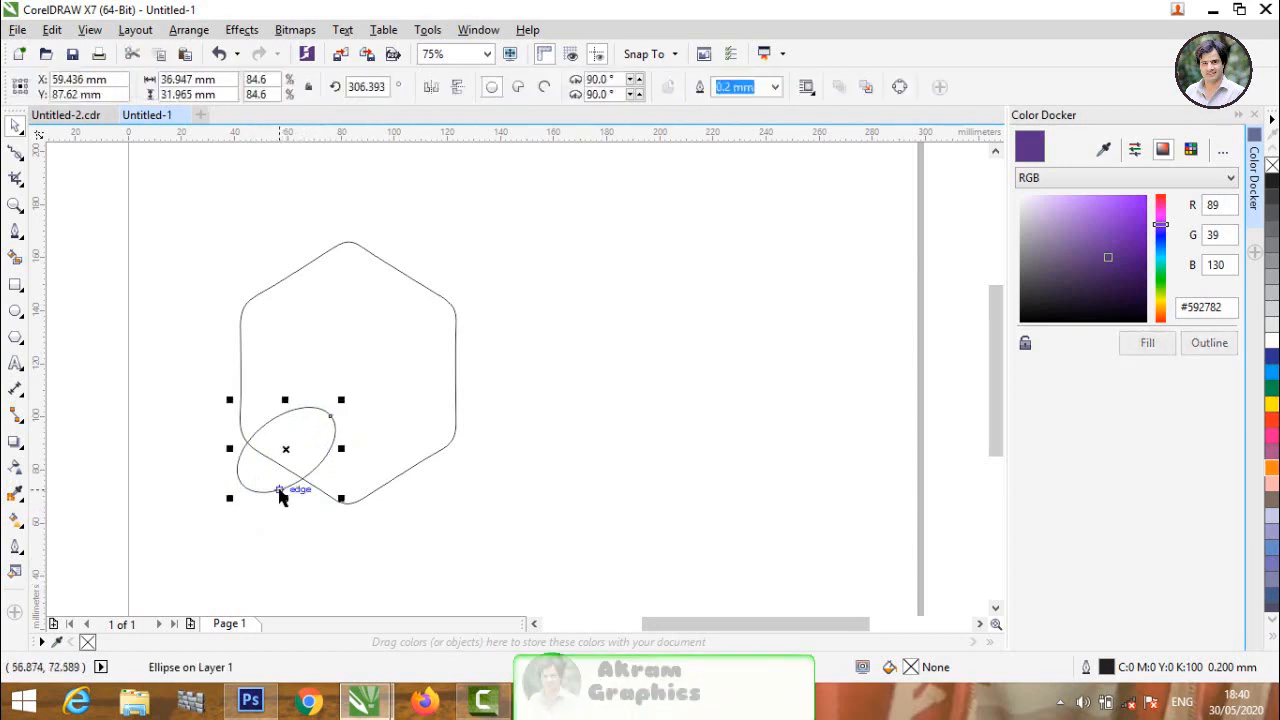
drag(280, 490, 391, 449)
drag(241, 493, 223, 490)
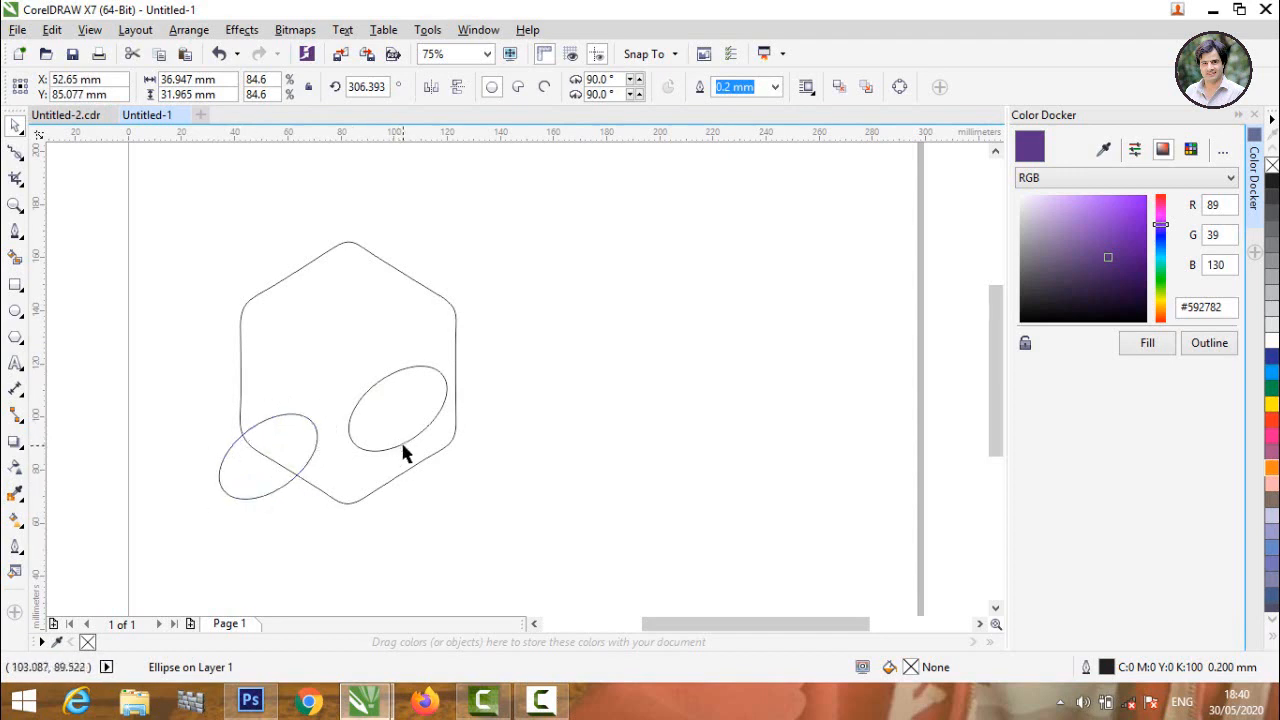
Scale down the copied ellipse inside the hexagon slightly from its upper-right corner
click(398, 448)
drag(453, 358, 441, 369)
click(438, 412)
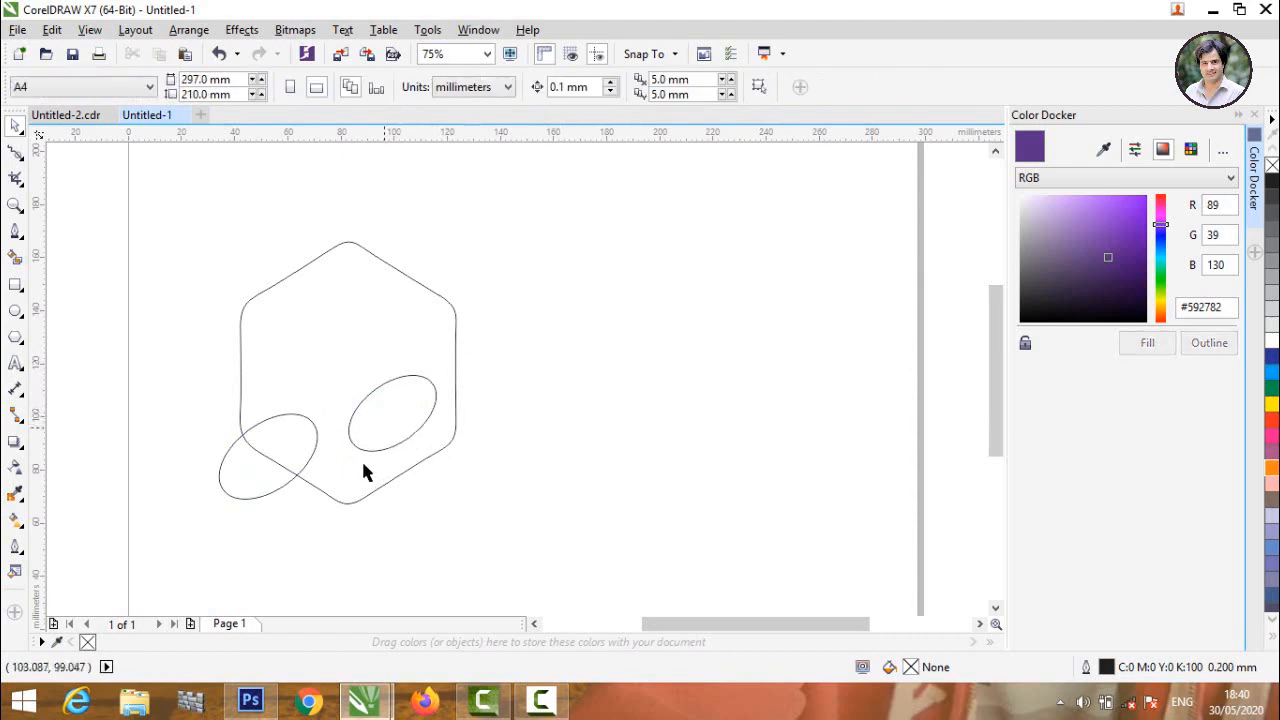
Shift the tilted ellipse inside the hexagon about 2 mm right and 3.5 mm down, closer to the lower-right edge
scroll(363, 472, up, 8)
drag(415, 408, 373, 422)
scroll(372, 422, down, 5)
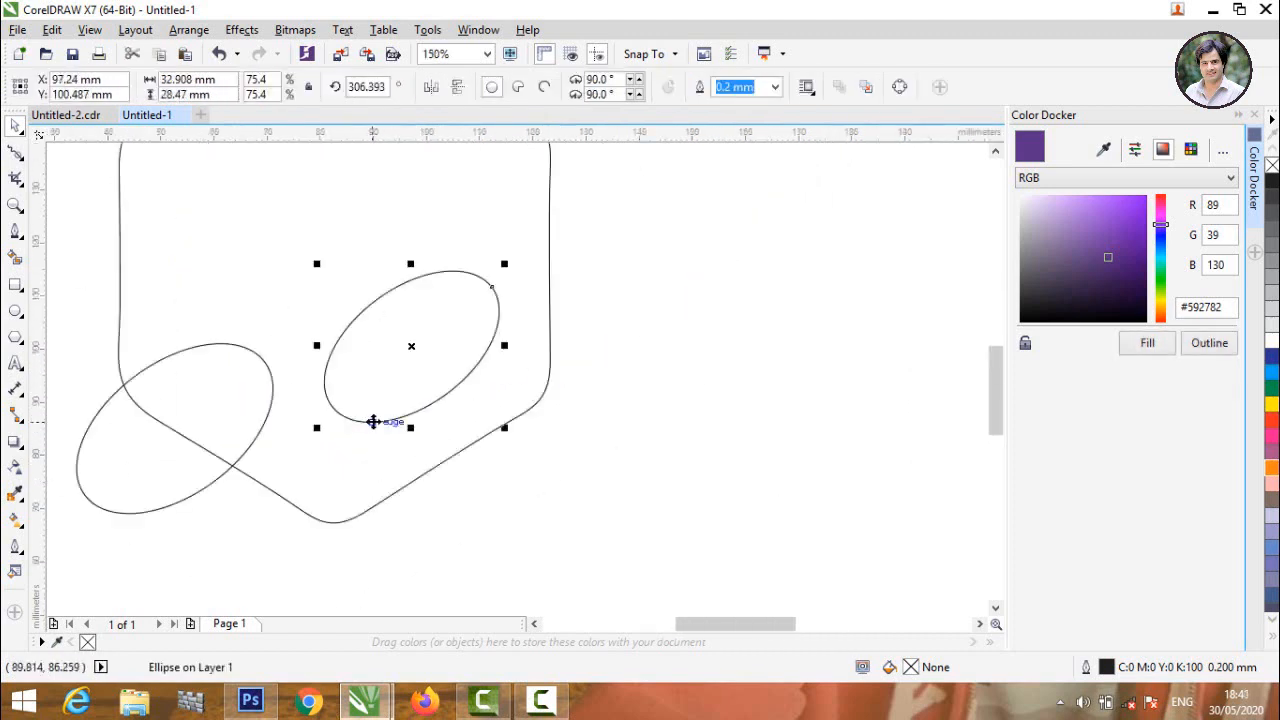
scroll(427, 418, up, 3)
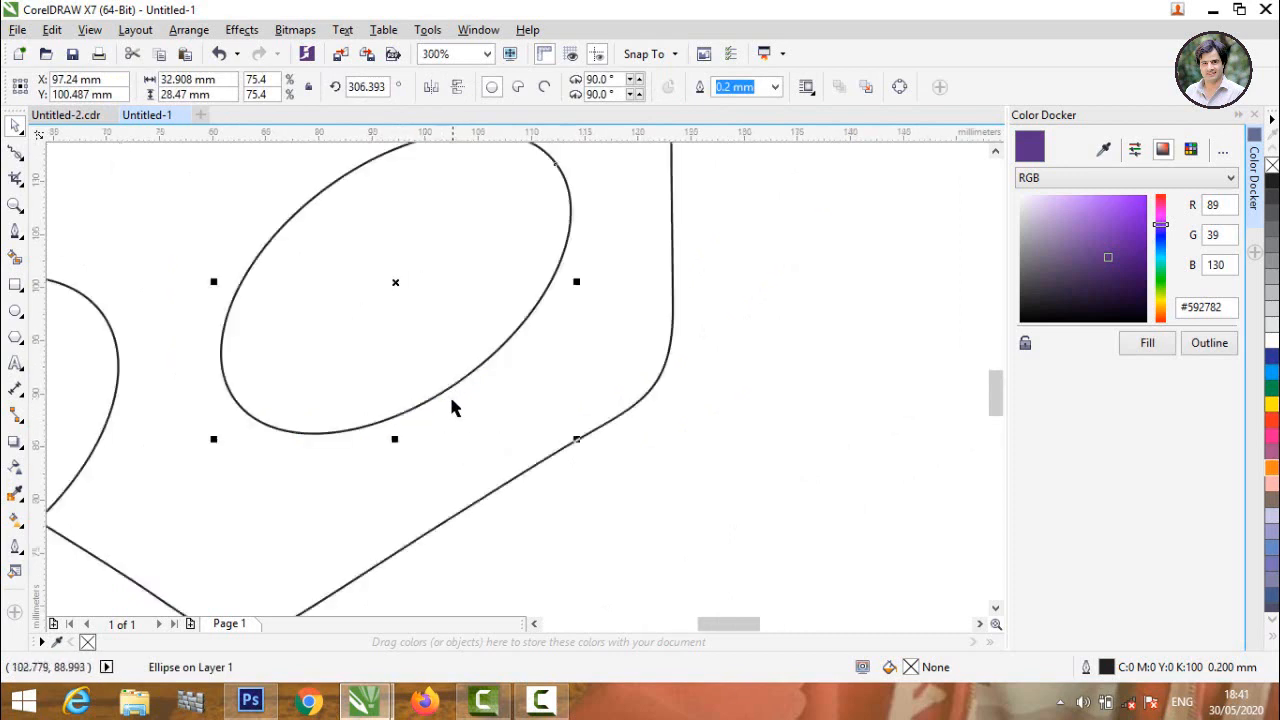
drag(447, 400, 470, 437)
click(822, 328)
scroll(335, 332, down, 4)
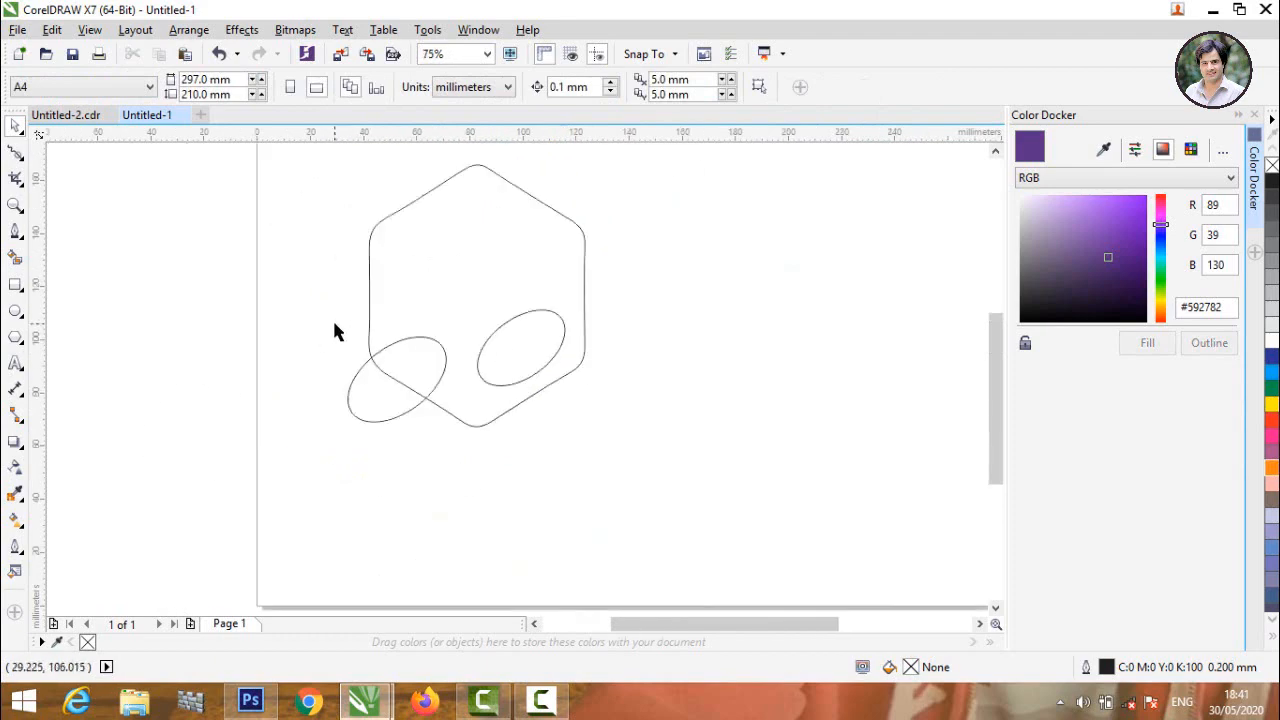
Draw the outer note stem with the Pen tool from the lower-left ellipse straight up, across a bevelled corner, and on to the hexagon's upper right
click(15, 235)
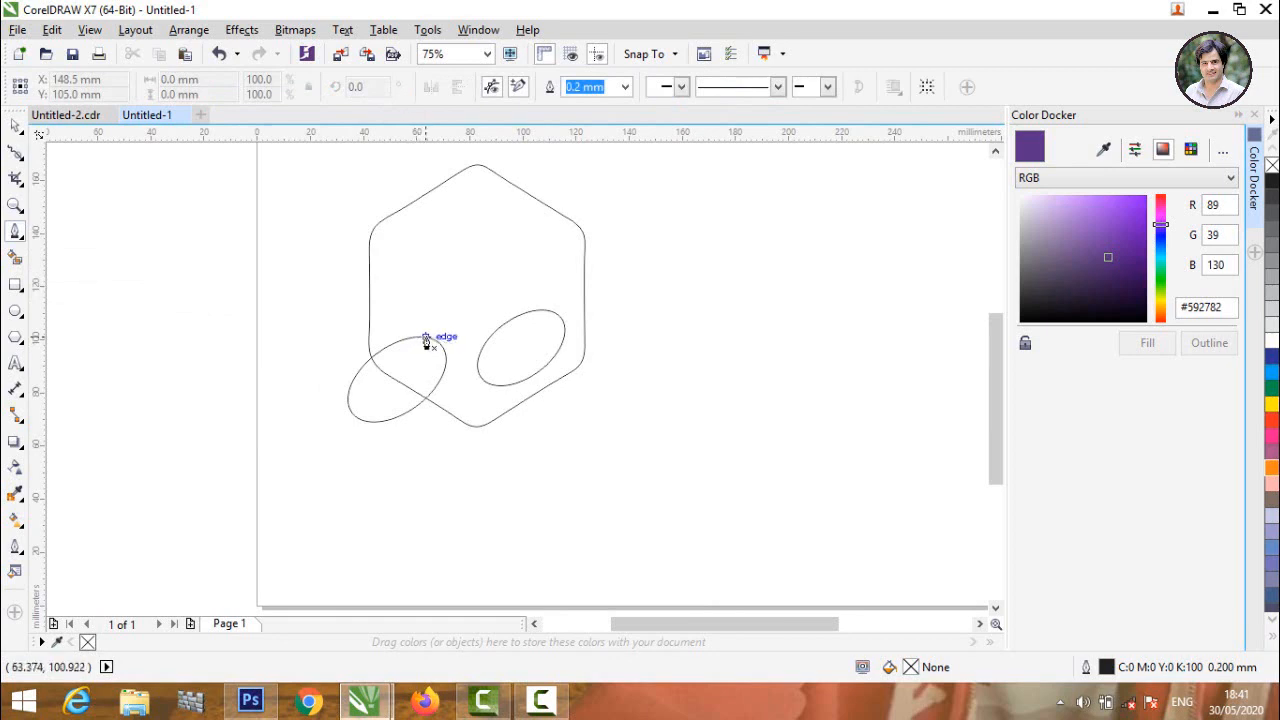
click(429, 338)
click(429, 225)
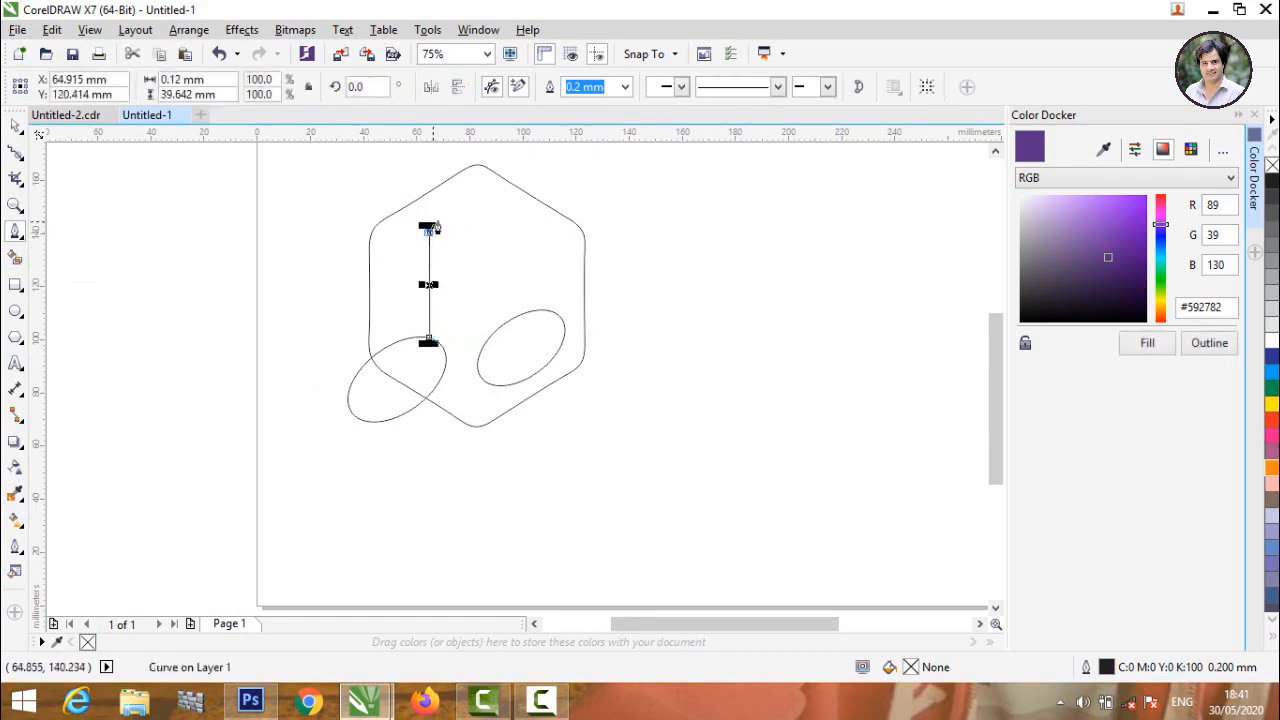
drag(452, 209, 546, 188)
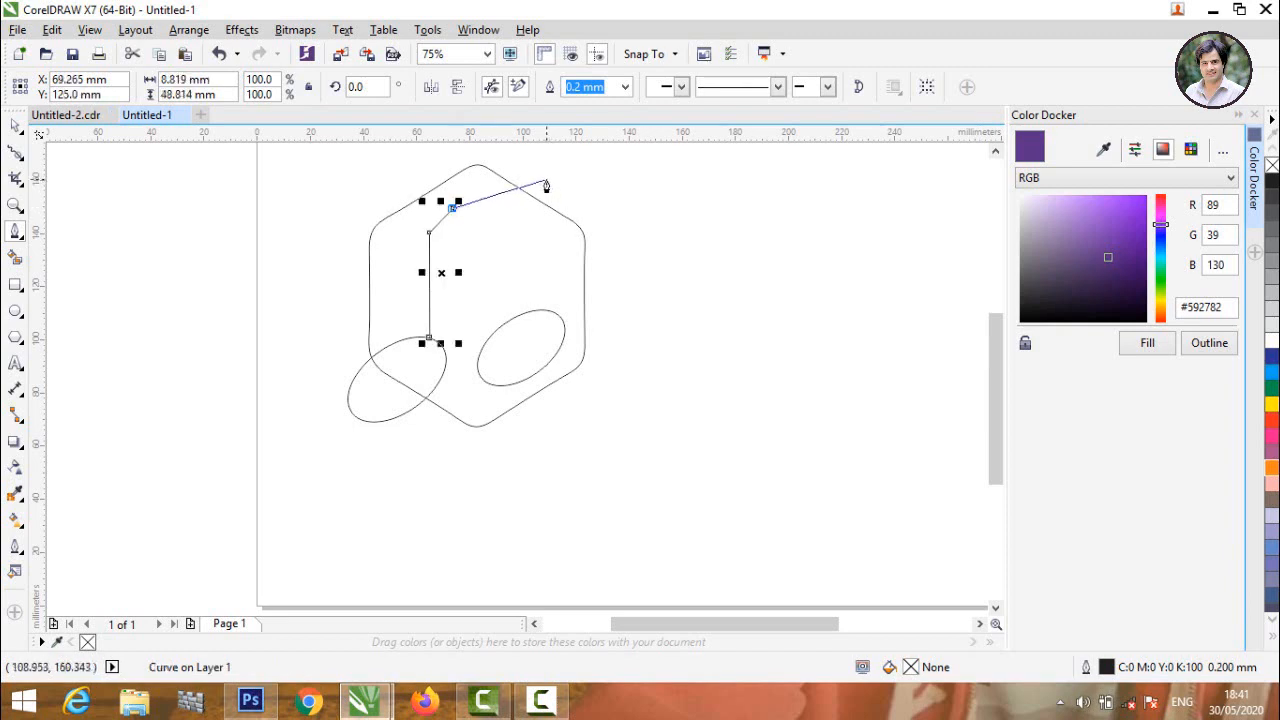
click(546, 184)
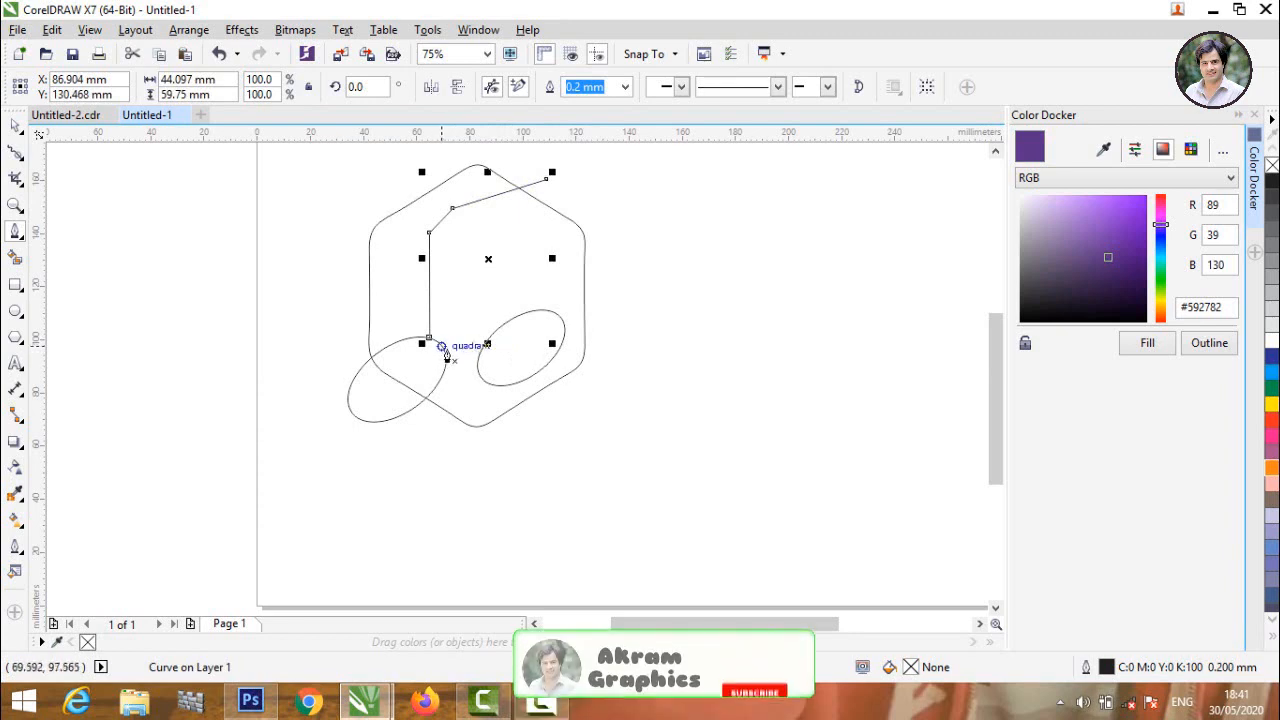
Draw an inner outline with two bevelled upper corners, running from the lower-left ellipse's right side over to the right ellipse's top edge
click(446, 356)
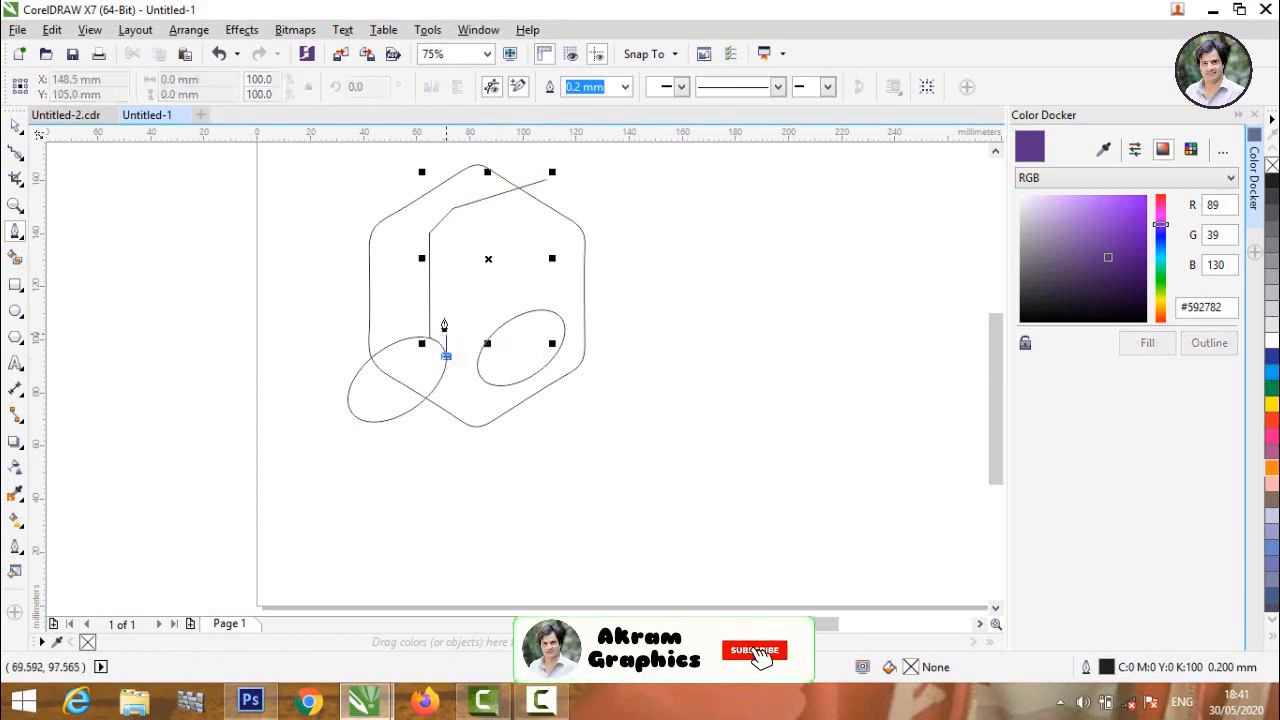
double_click(446, 261)
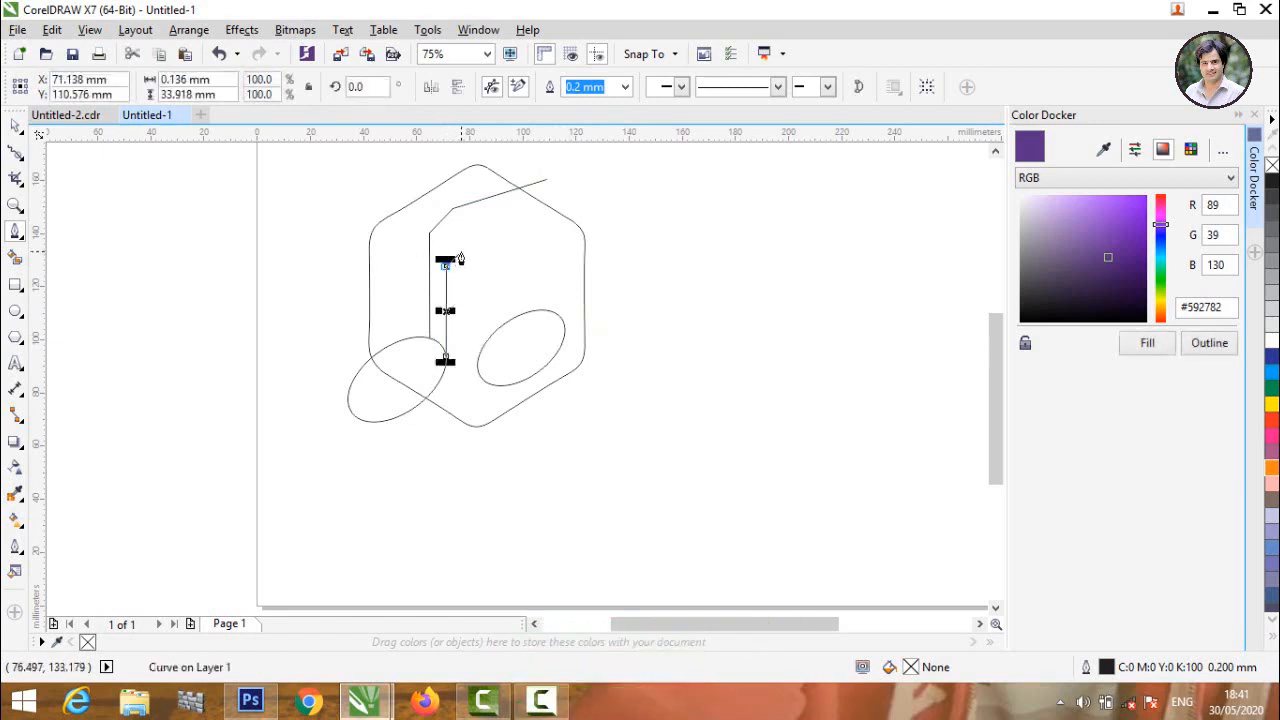
click(462, 246)
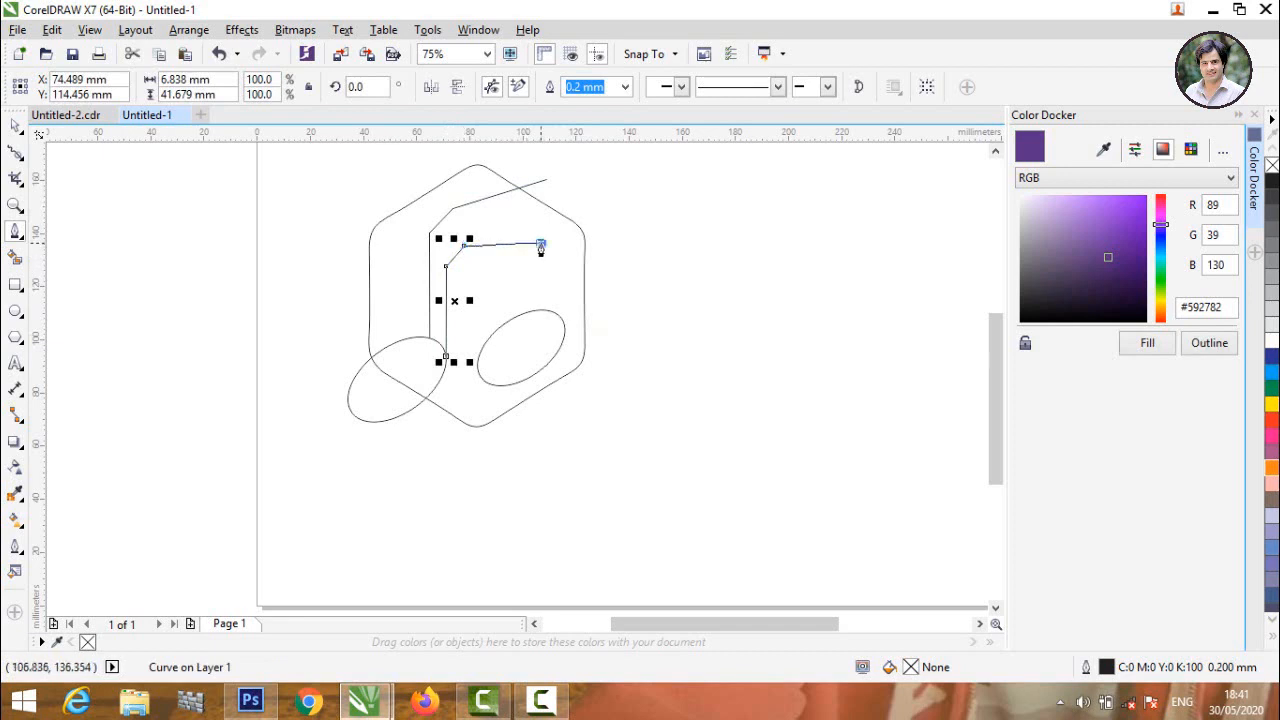
click(540, 245)
click(559, 261)
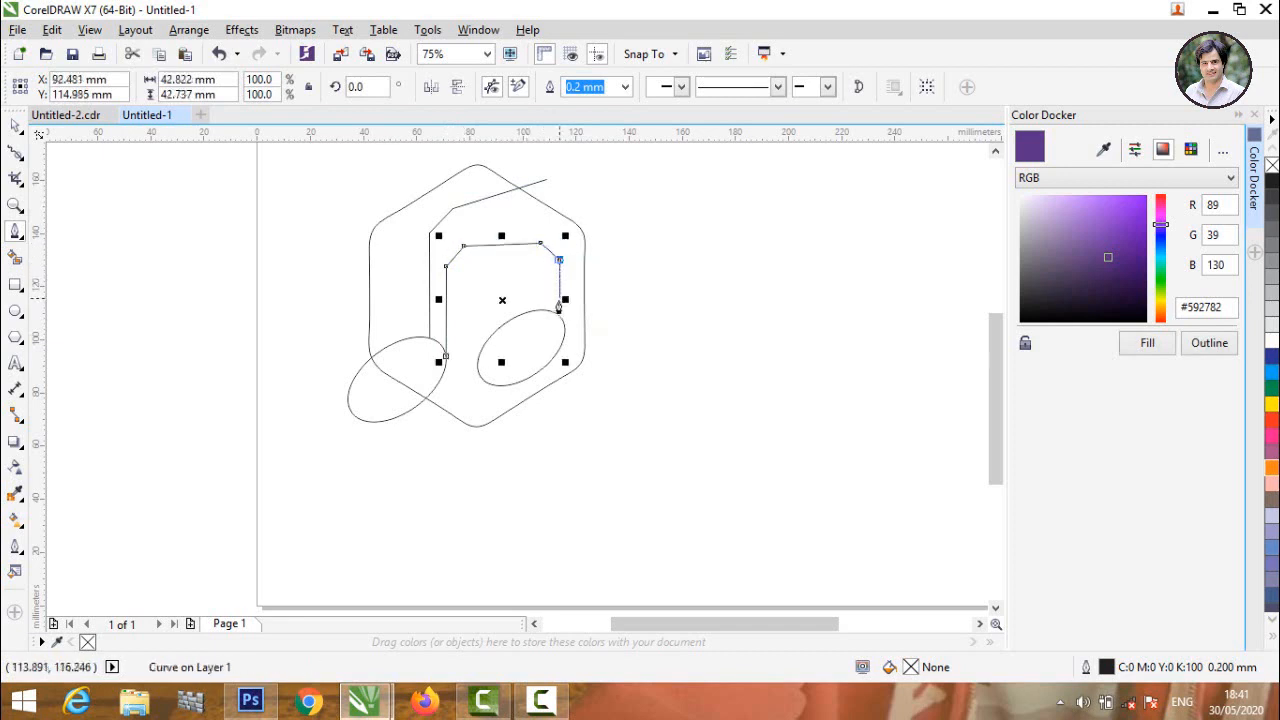
click(548, 310)
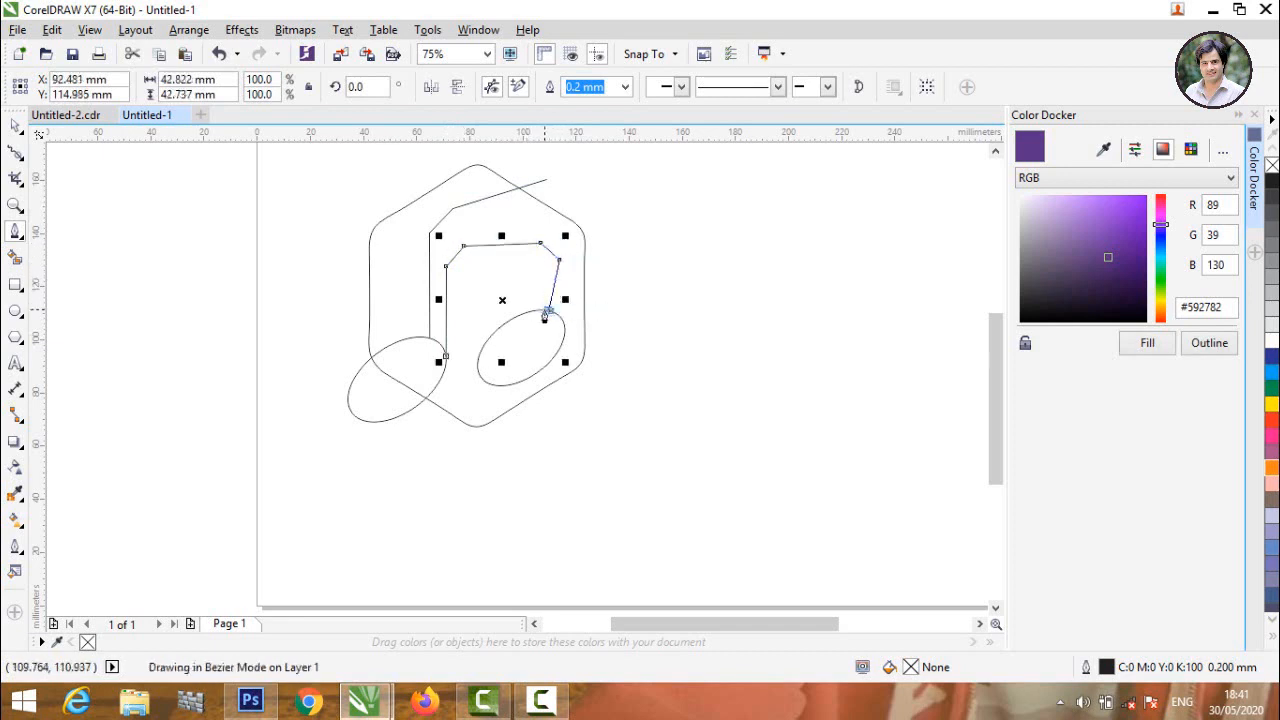
click(560, 261)
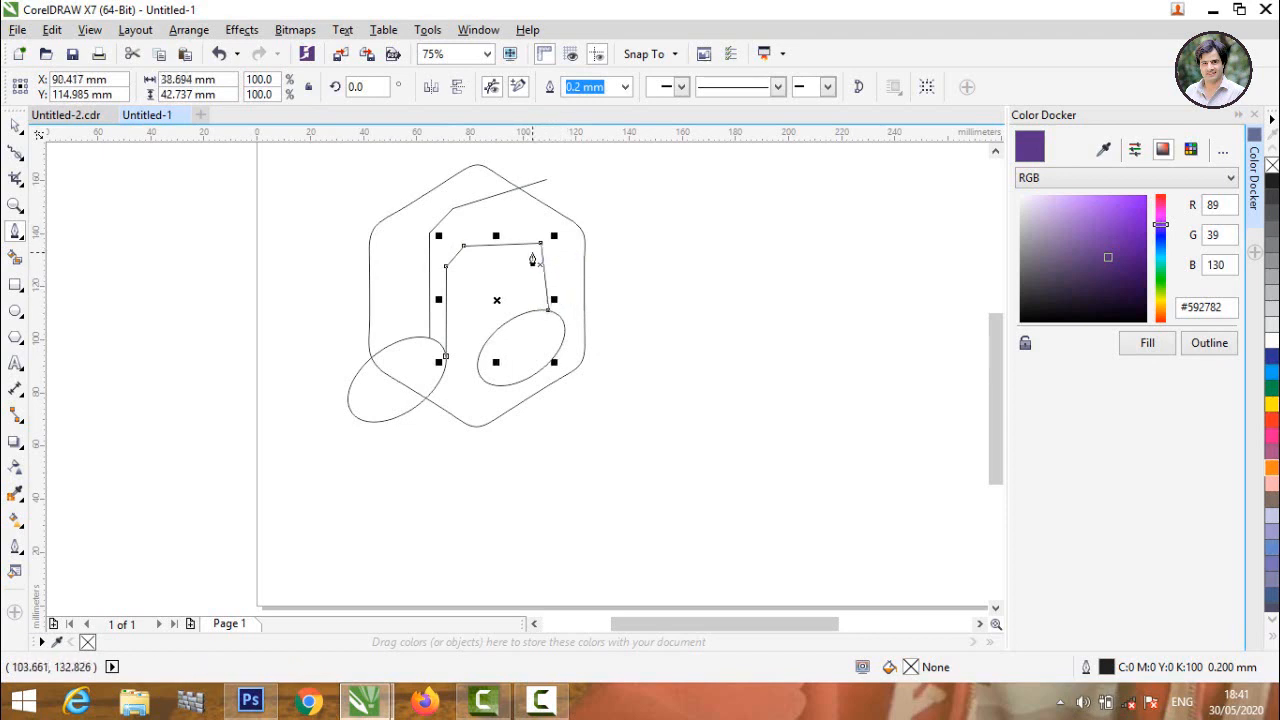
key(ctrl+z)
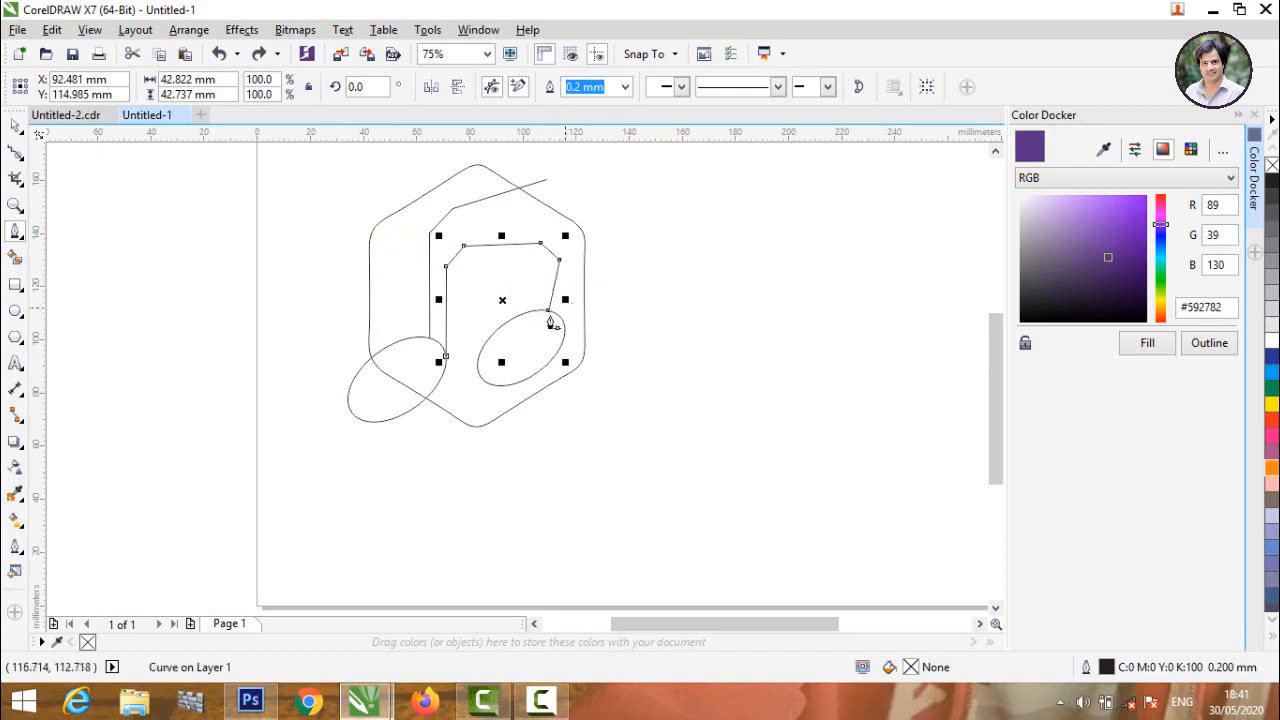
Draw the outer outline's right side from its upper-right end through a bevelled corner down to the right ellipse's outer edge
click(546, 180)
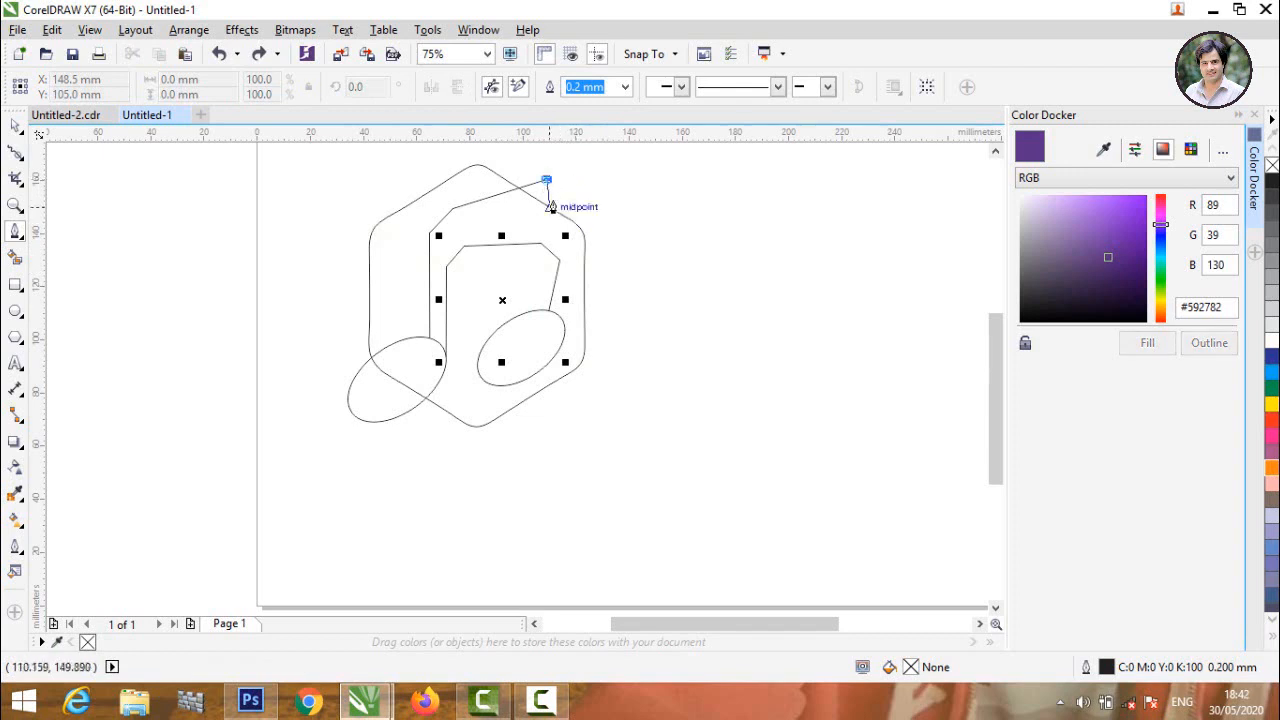
click(573, 202)
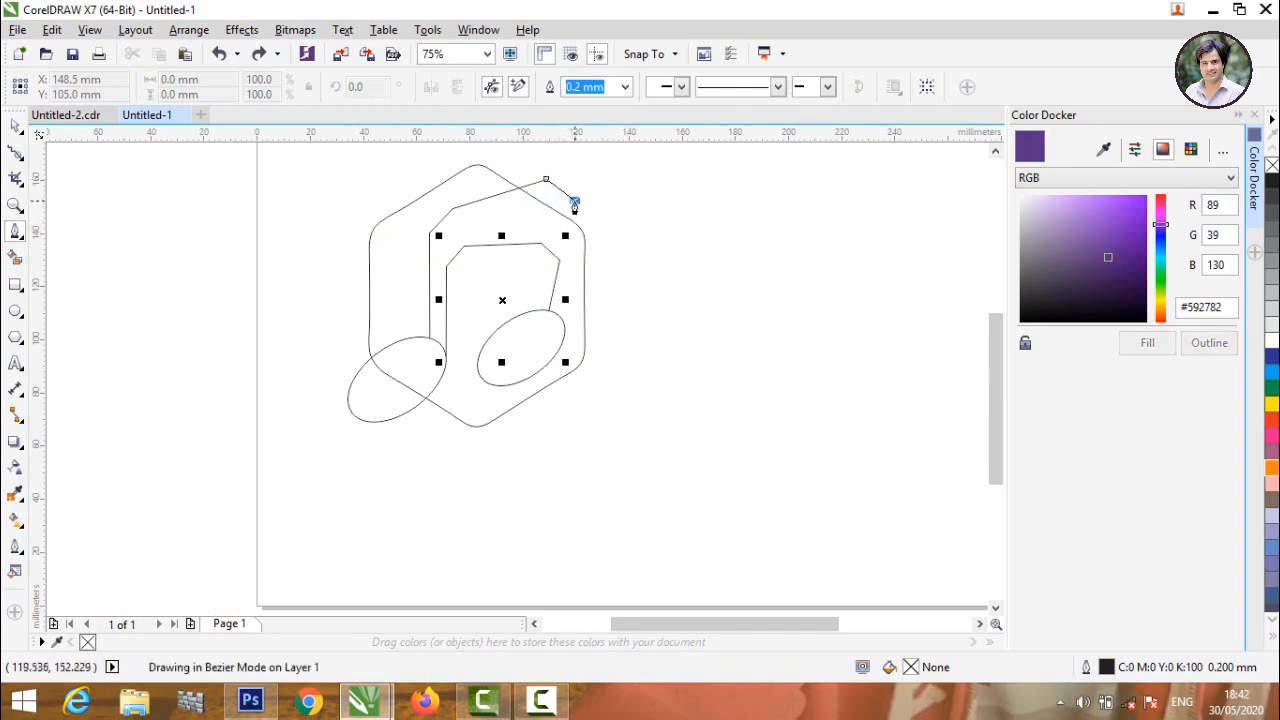
double_click(565, 334)
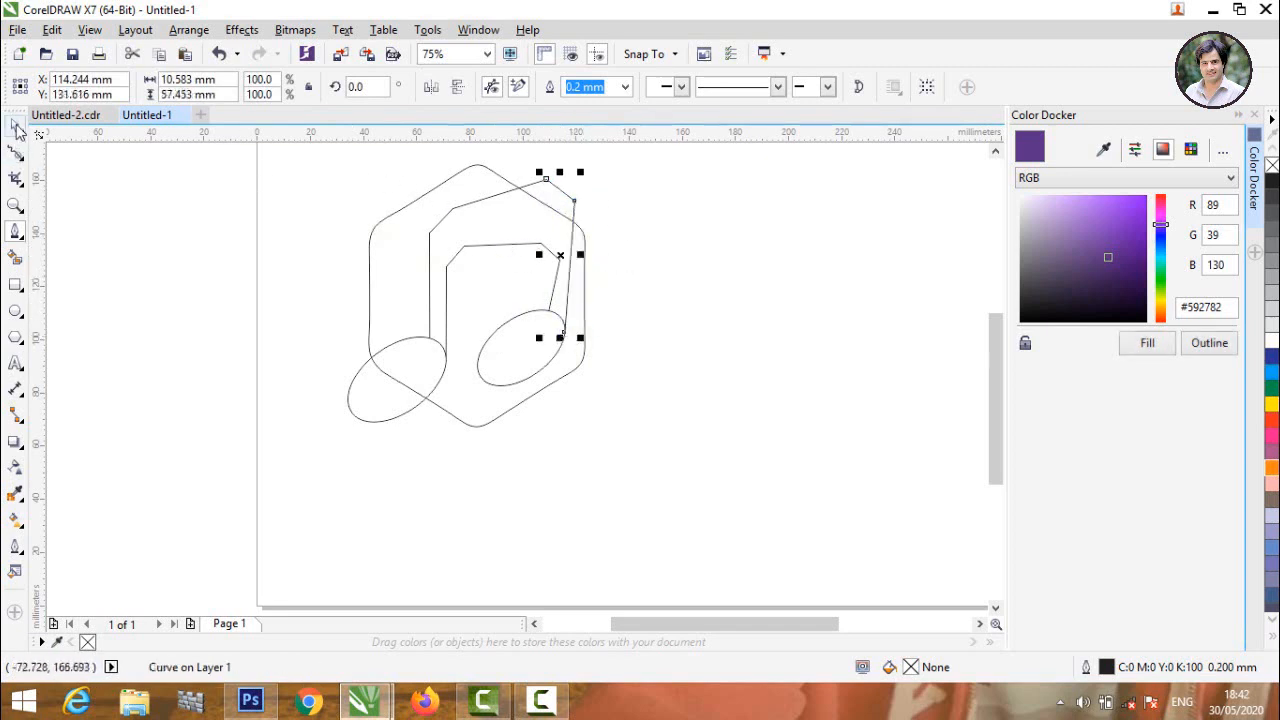
Reposition the inner outline's lower-left end node with the Shape tool so it sits on the lower-left ellipse's rightmost edge
click(22, 154)
click(22, 160)
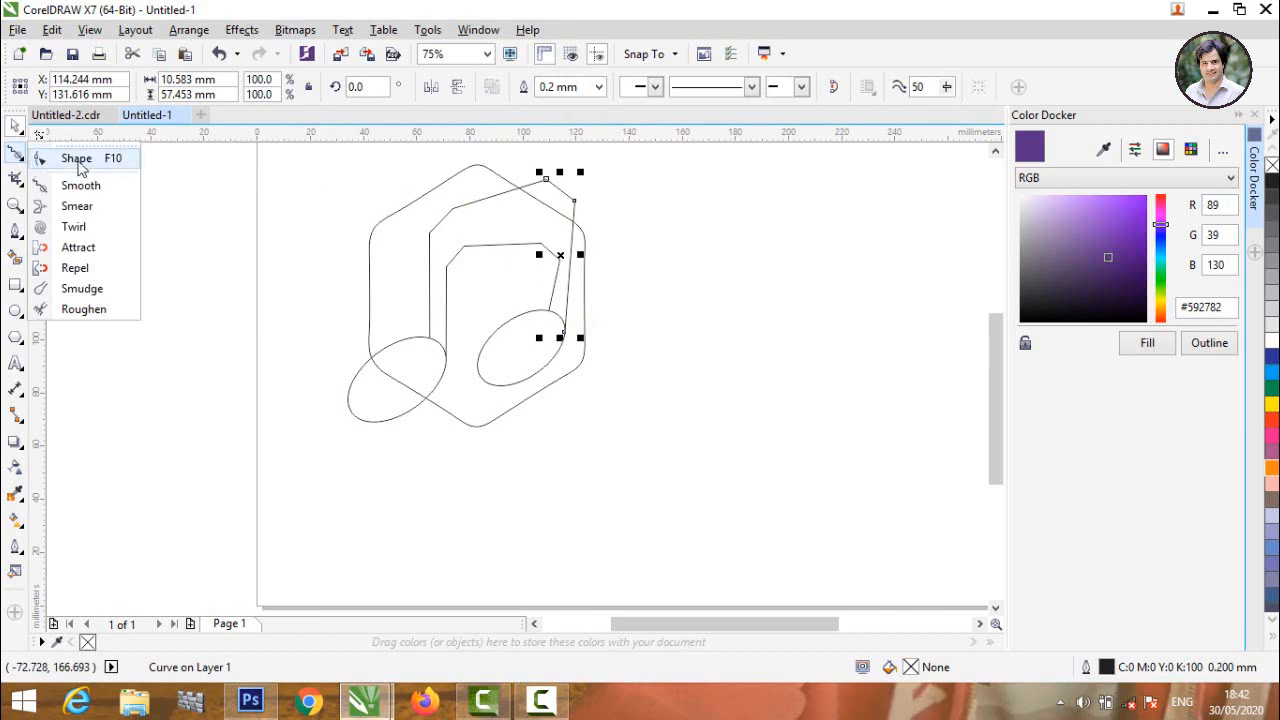
click(77, 157)
scroll(533, 185, up, 2)
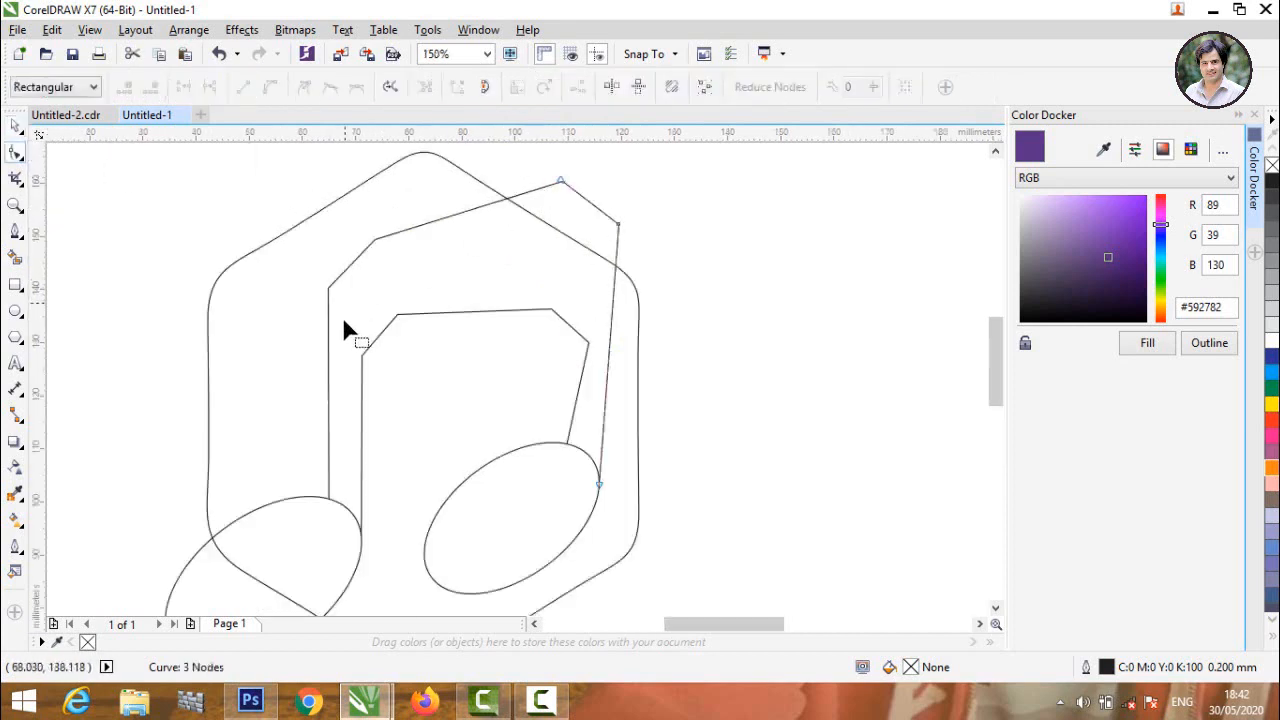
scroll(327, 476, up, 1)
scroll(318, 444, down, 2)
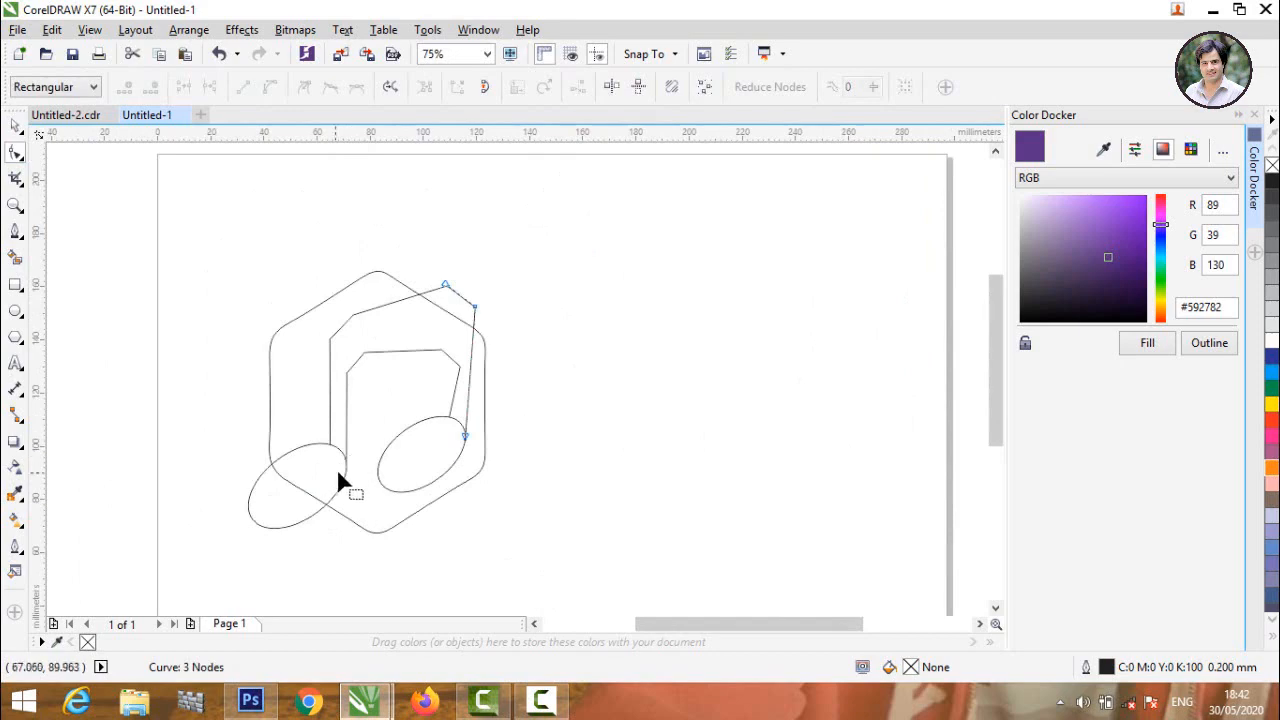
scroll(340, 481, up, 1)
scroll(346, 478, up, 2)
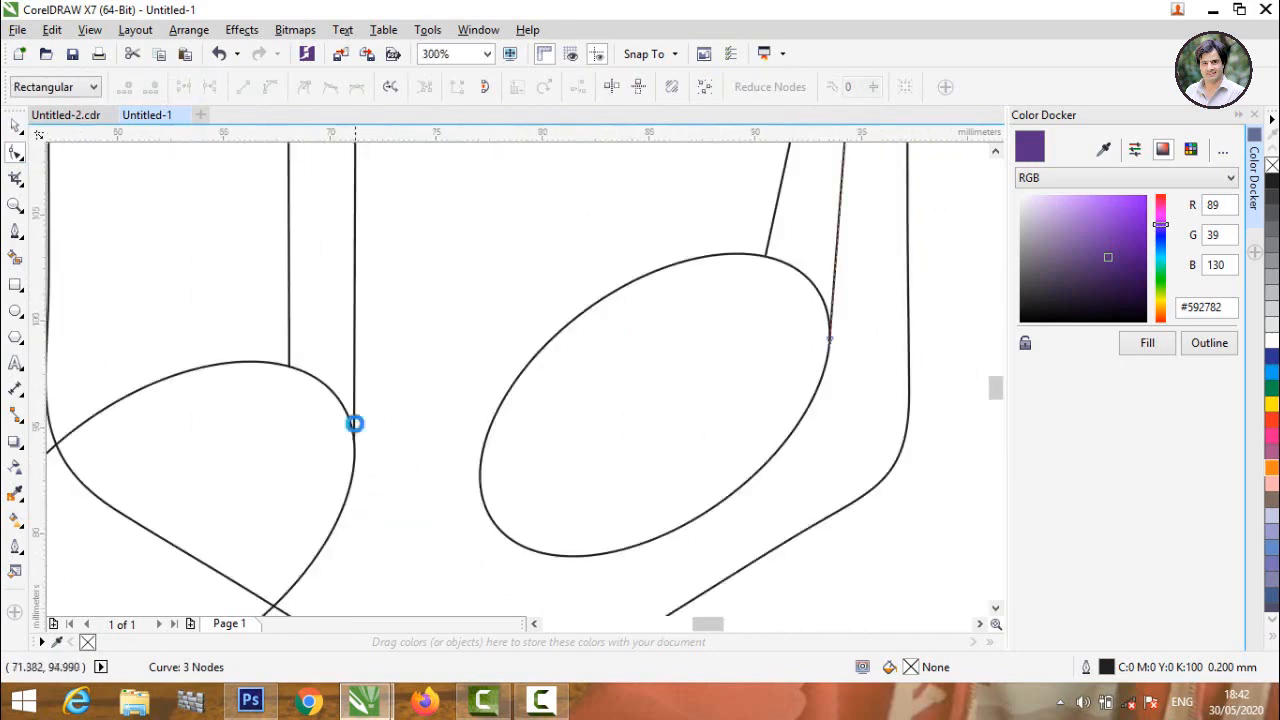
scroll(353, 425, up, 3)
click(355, 428)
scroll(330, 525, down, 3)
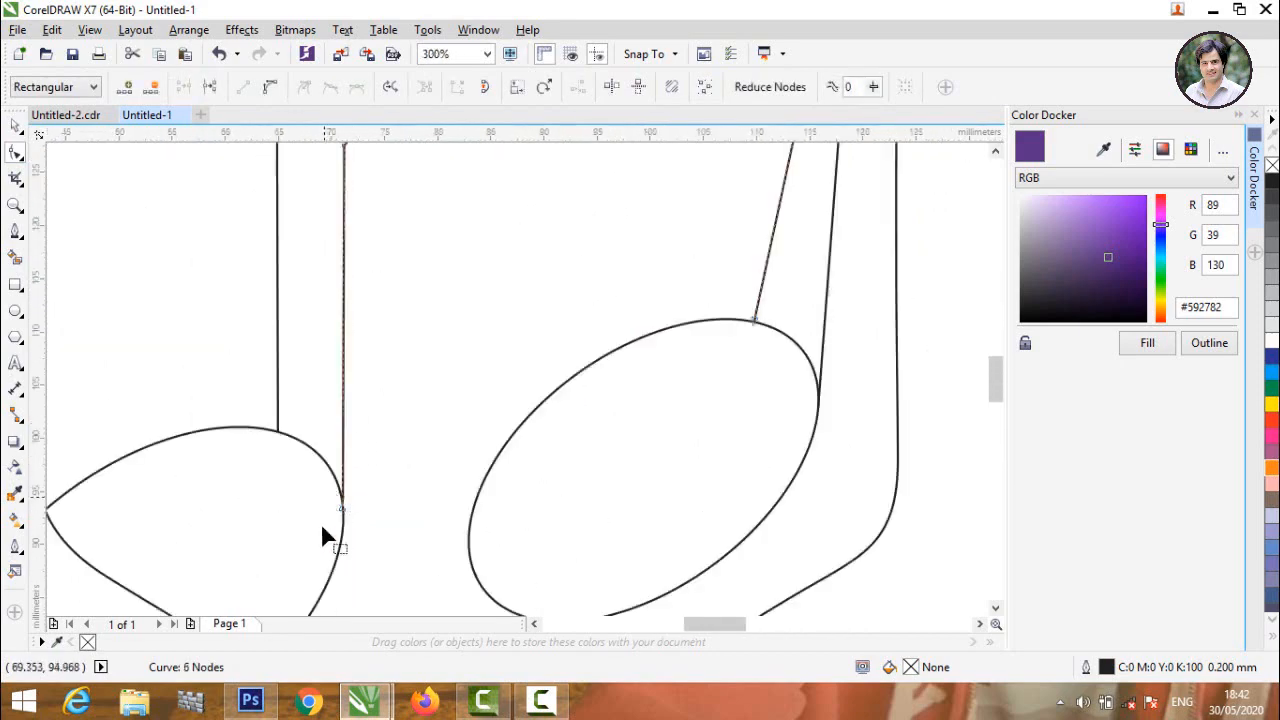
scroll(340, 530, up, 3)
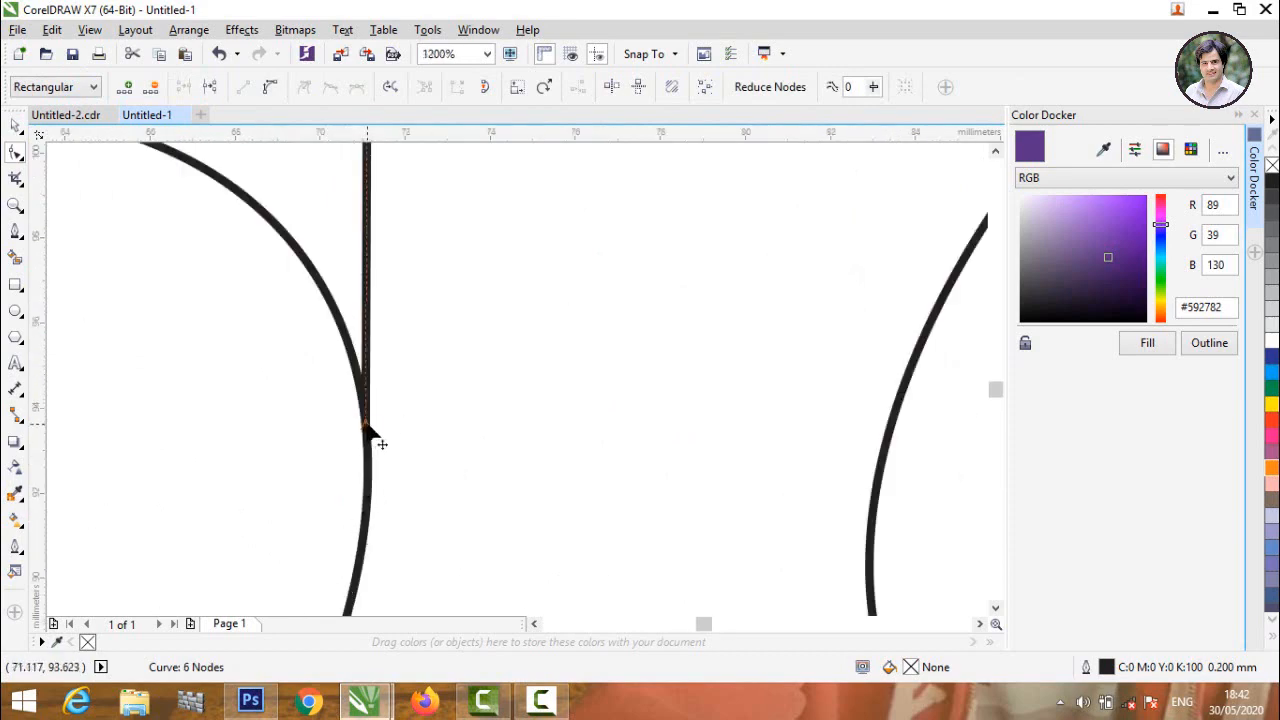
drag(366, 427, 358, 570)
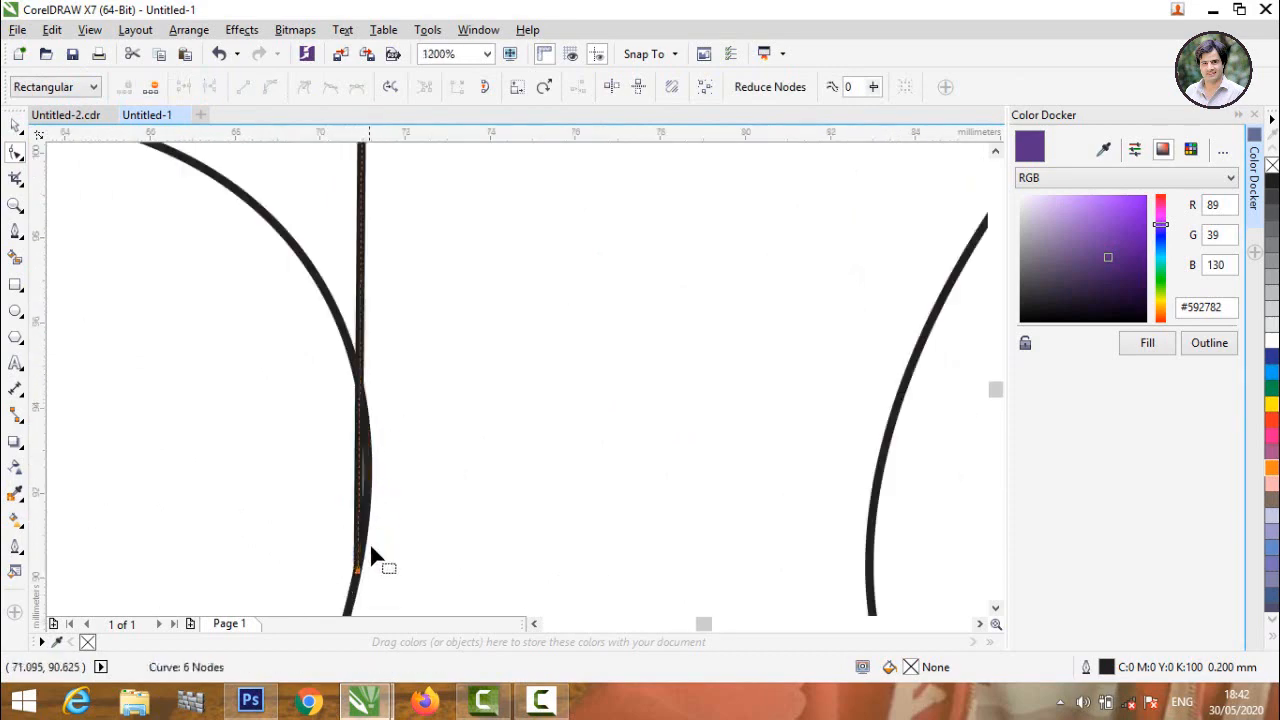
scroll(371, 550, down, 2)
scroll(368, 552, up, 4)
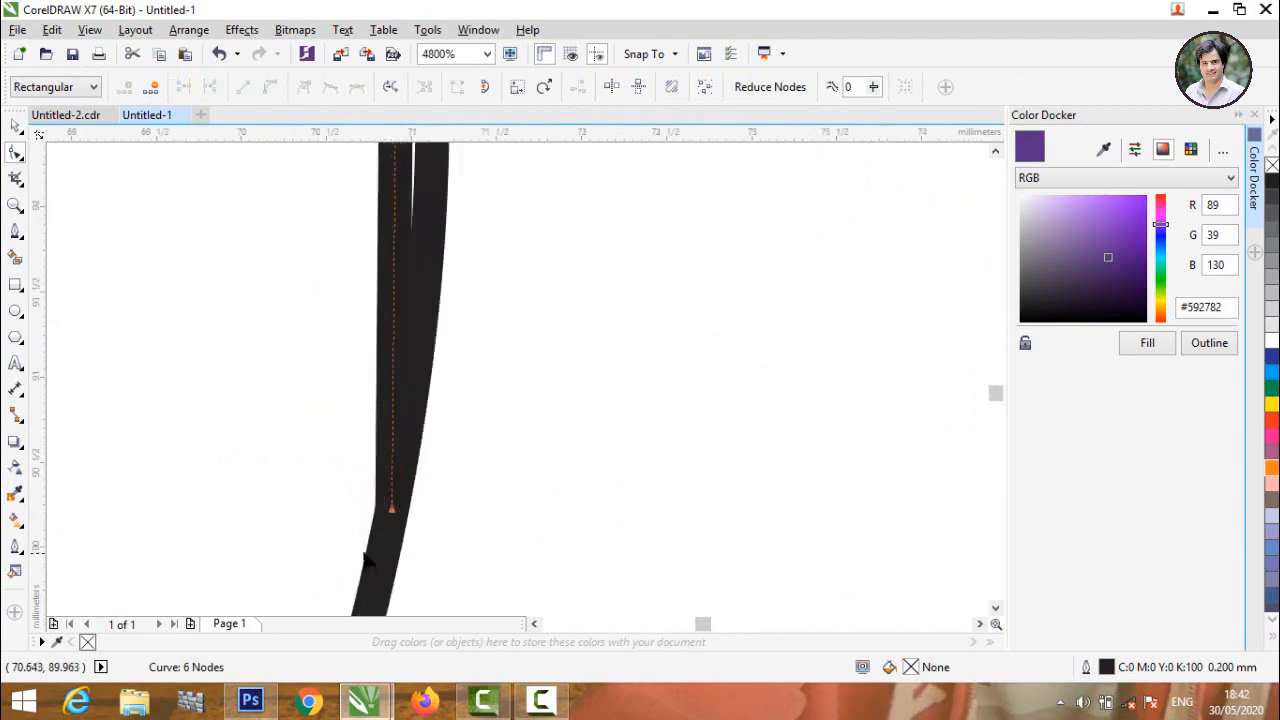
drag(391, 508, 430, 350)
scroll(430, 350, down, 3)
scroll(412, 451, down, 1)
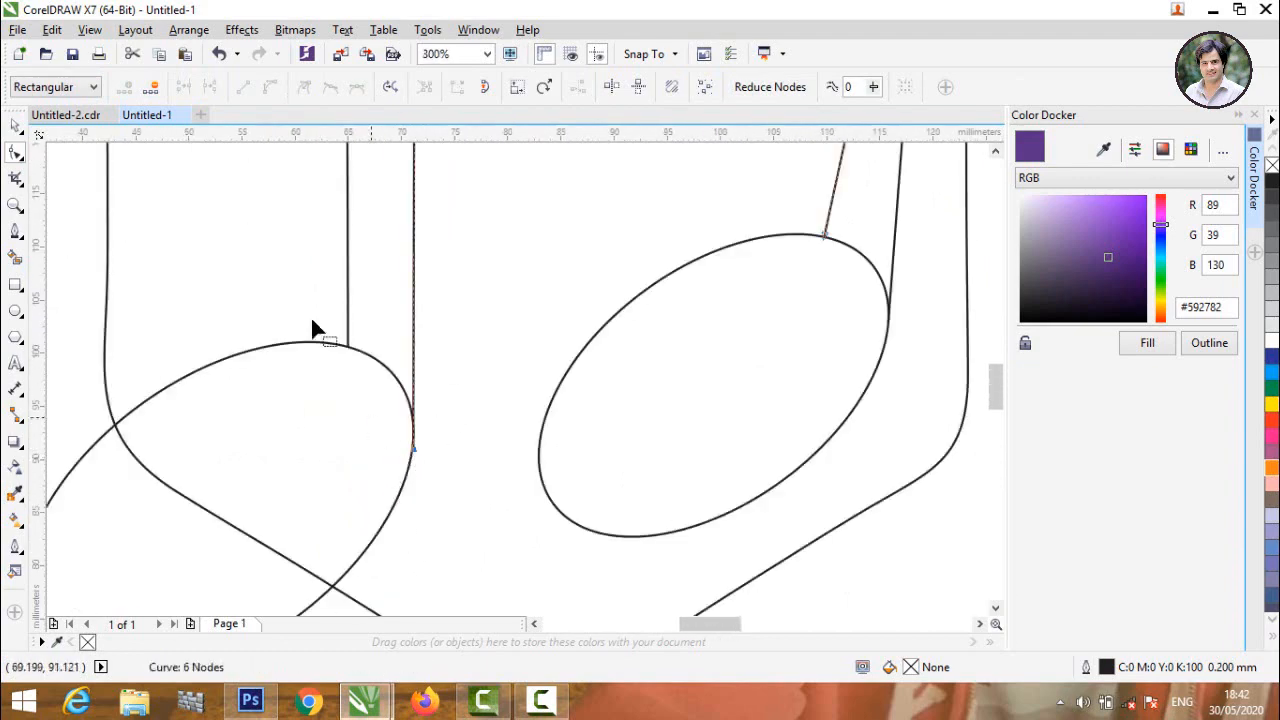
scroll(352, 406, down, 2)
Convert the outer outline's upper-left bevel to a curve and bend its handles outward into a rounded corner
scroll(342, 312, up, 3)
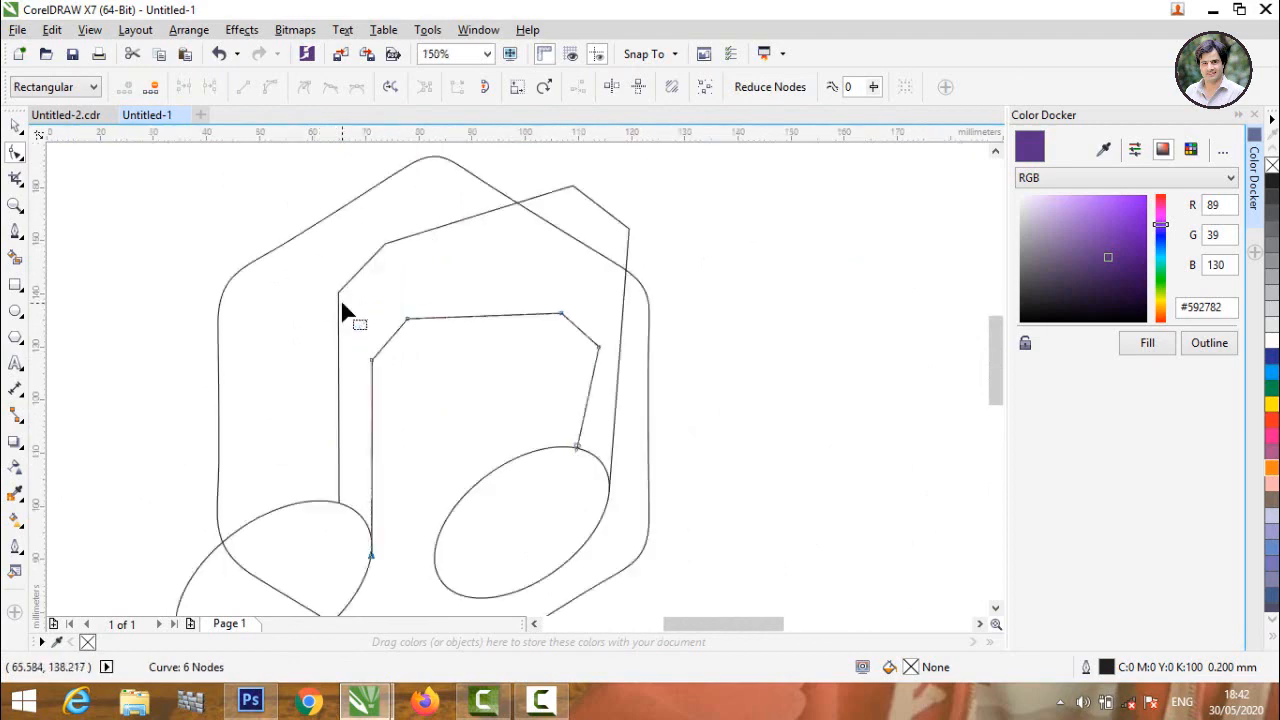
click(334, 296)
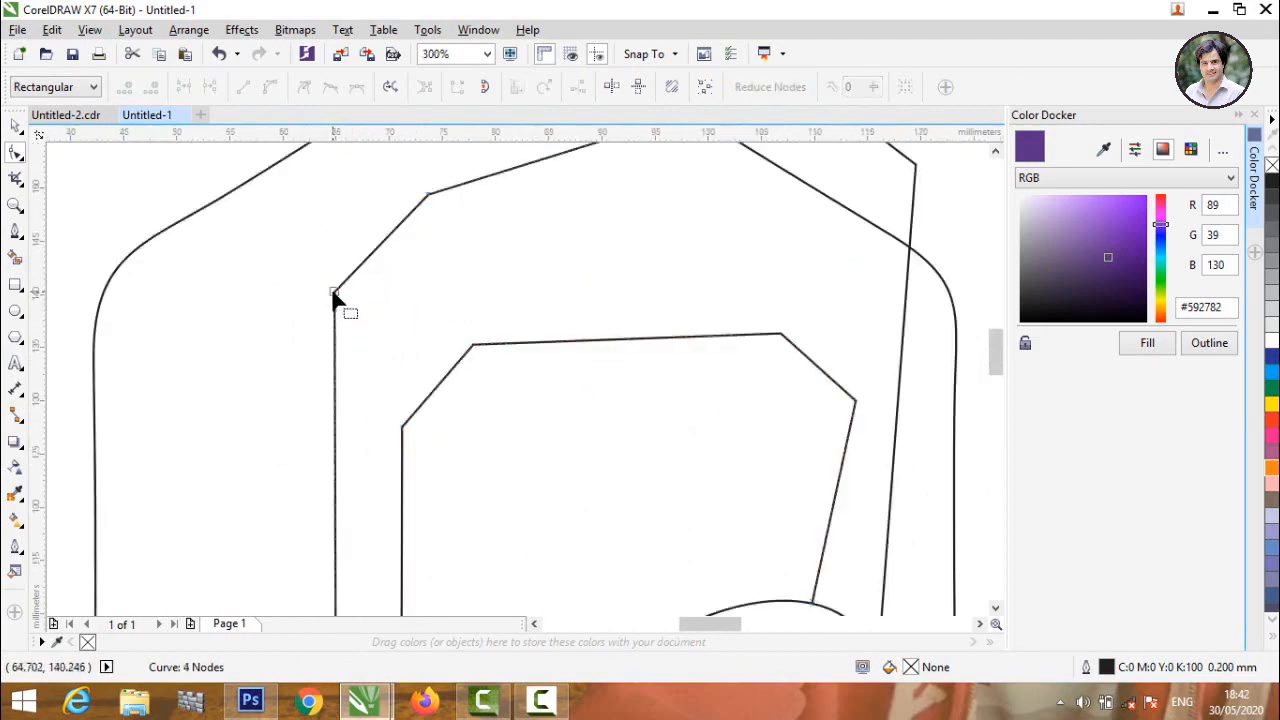
click(375, 251)
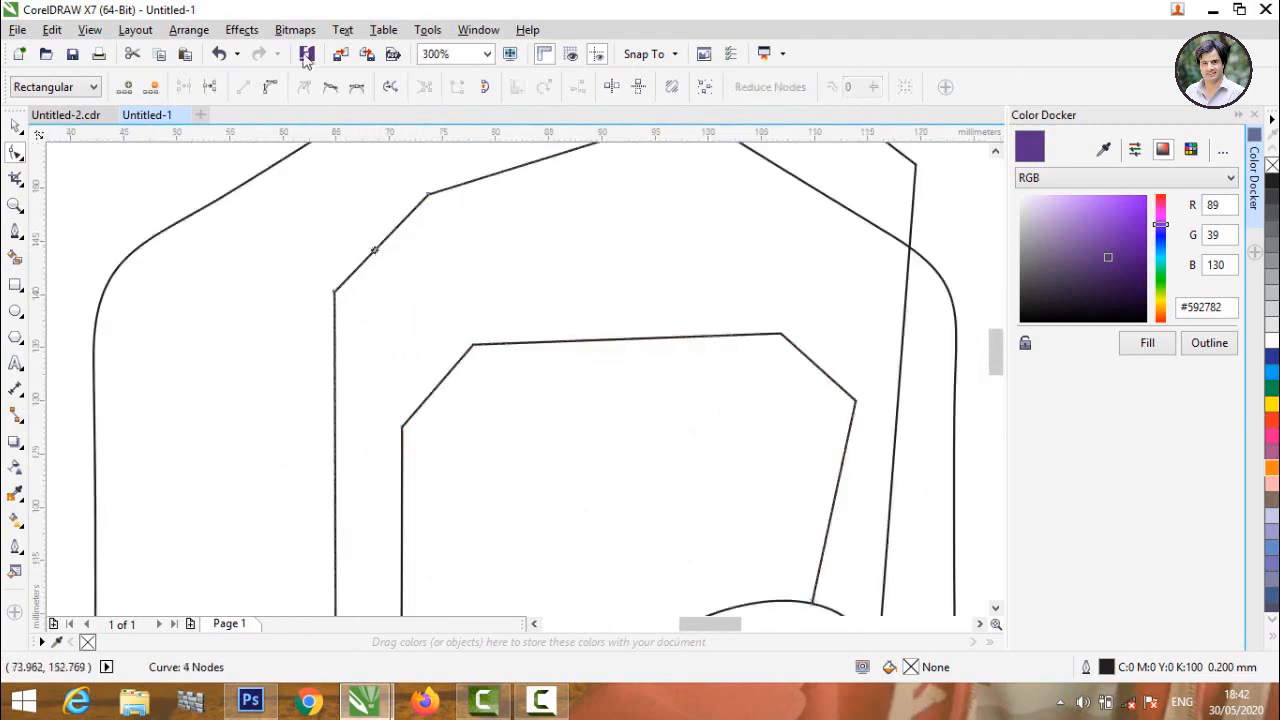
click(272, 88)
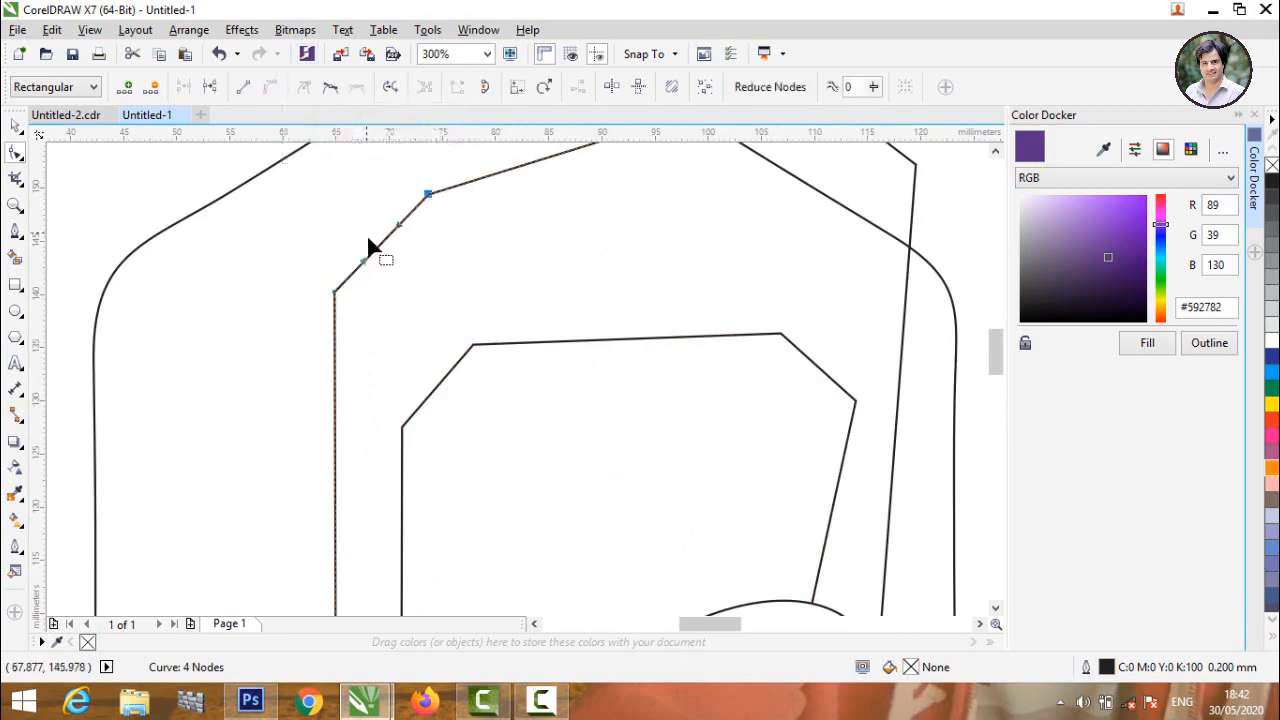
drag(398, 232, 377, 200)
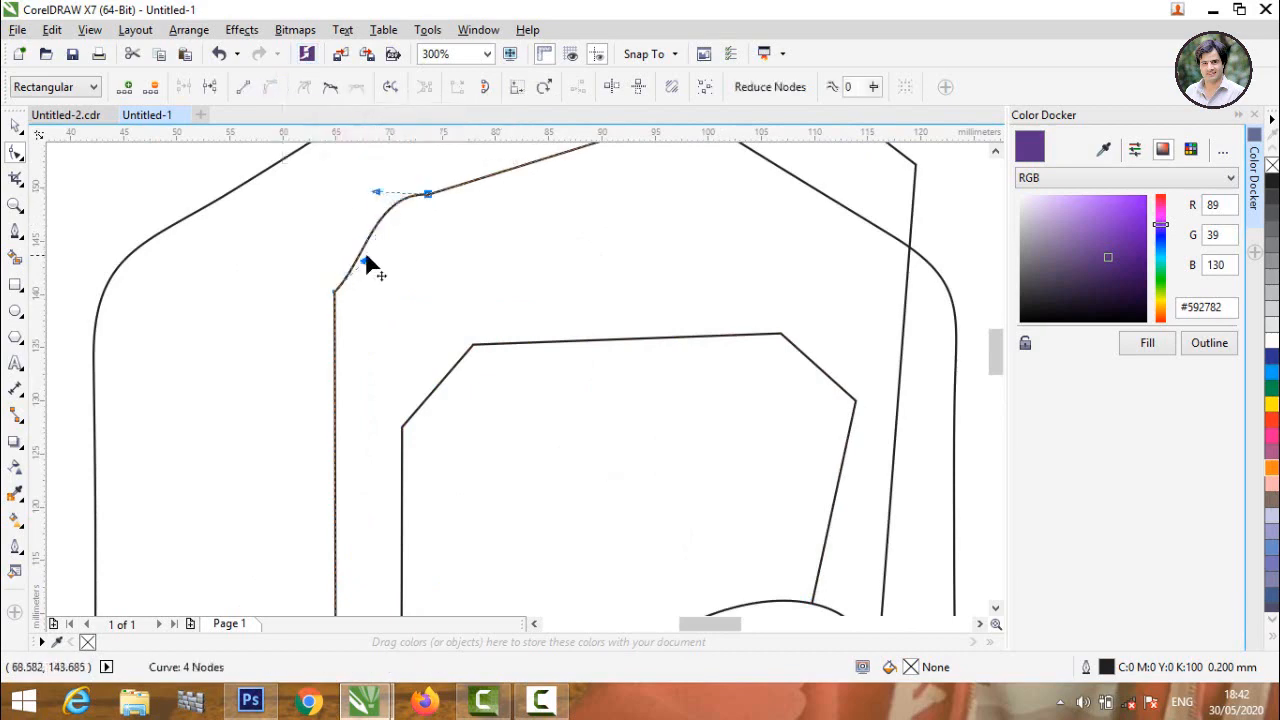
click(365, 262)
drag(365, 262, 334, 254)
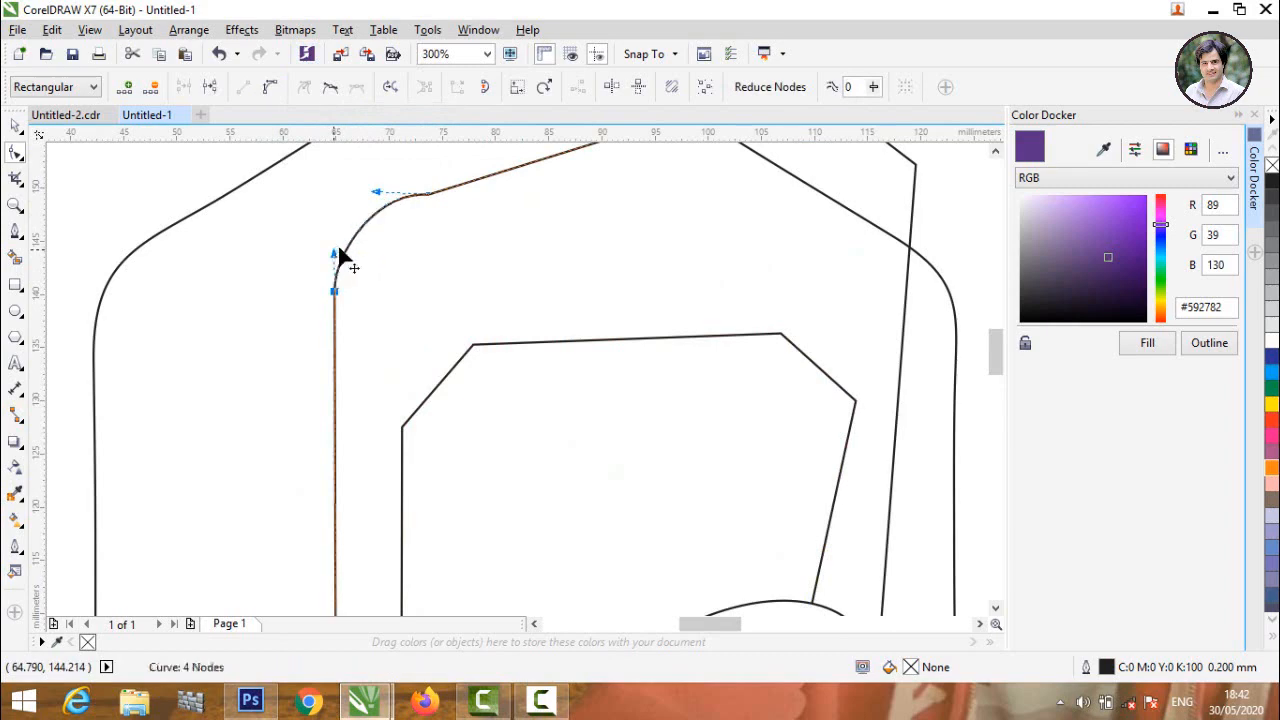
Adjust both curve handles of the outer outline's upper-left corner so the arc flows smoothly into the vertical and slanted edges
scroll(395, 200, down, 3)
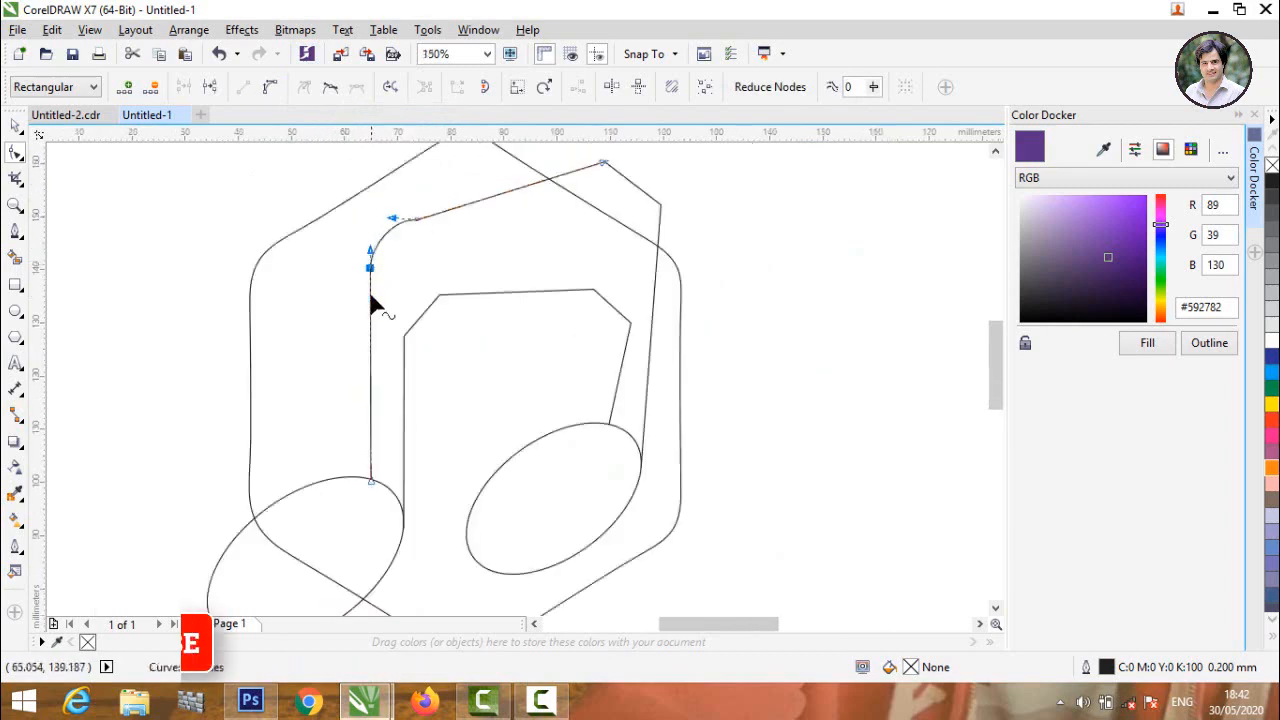
scroll(370, 268, up, 3)
scroll(372, 269, up, 2)
drag(358, 263, 357, 310)
scroll(361, 299, down, 3)
scroll(370, 273, up, 4)
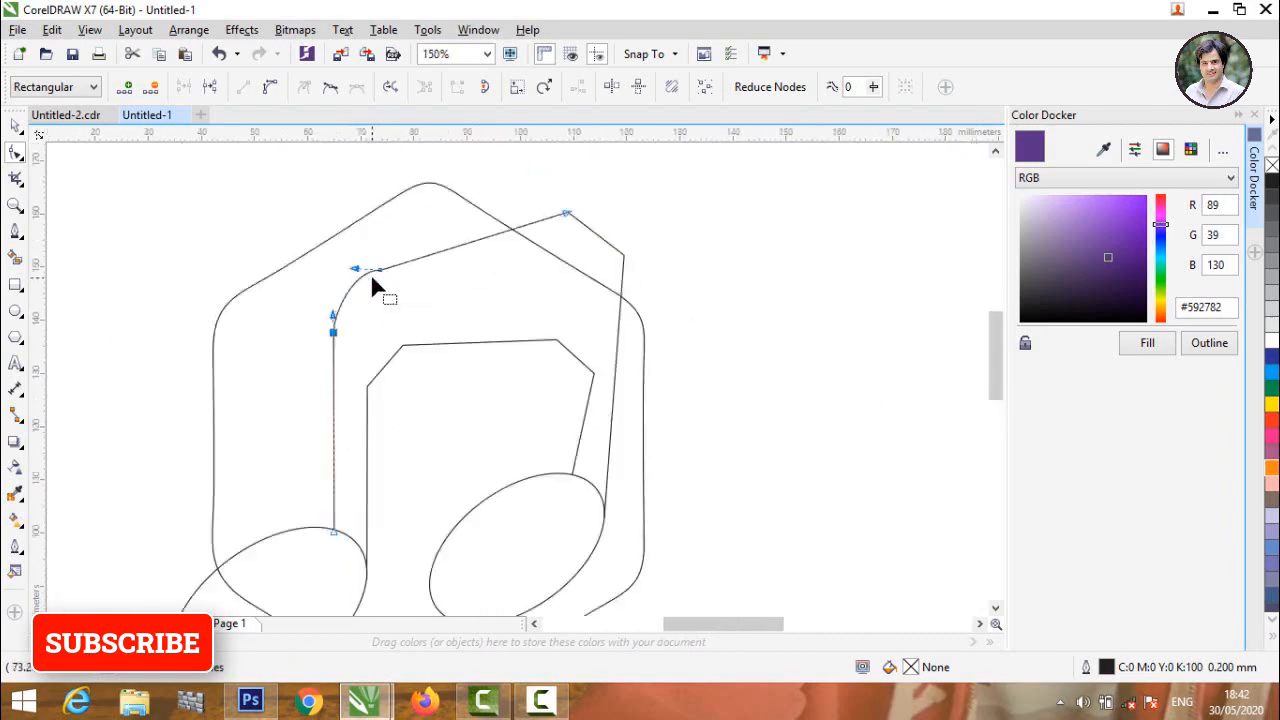
drag(300, 243, 298, 303)
scroll(330, 305, up, 3)
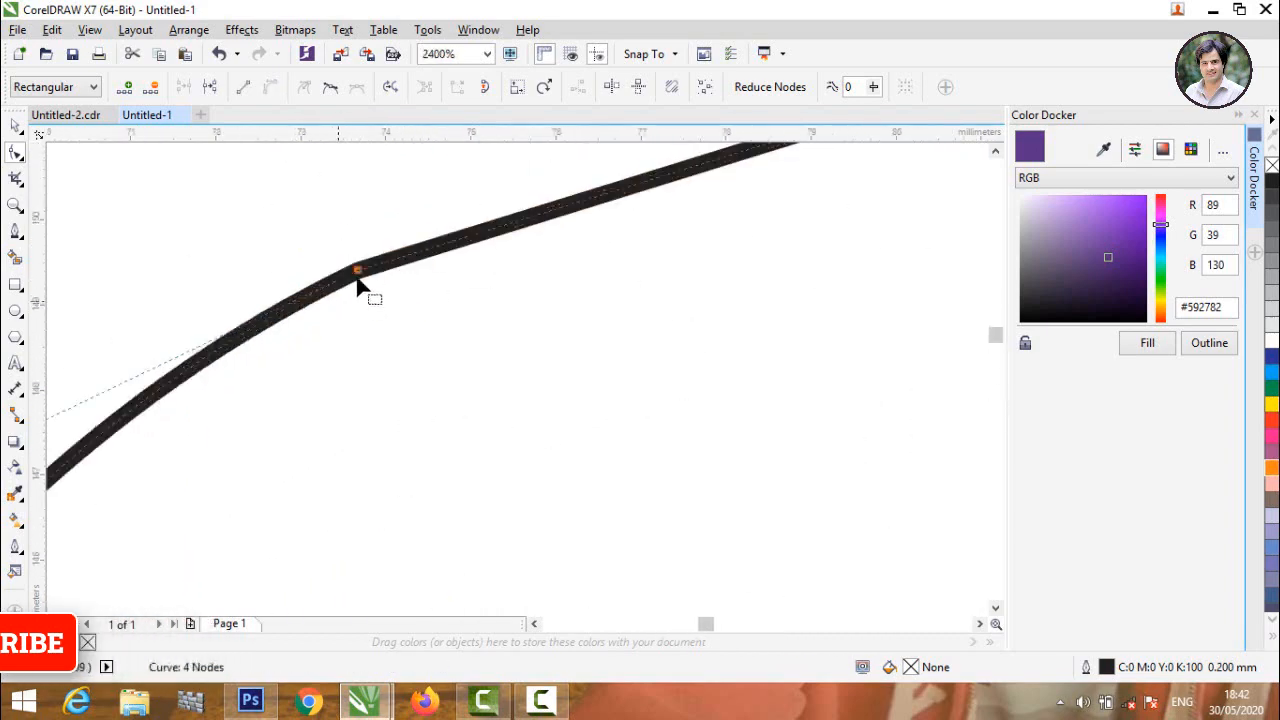
scroll(363, 283, down, 2)
scroll(138, 369, up, 2)
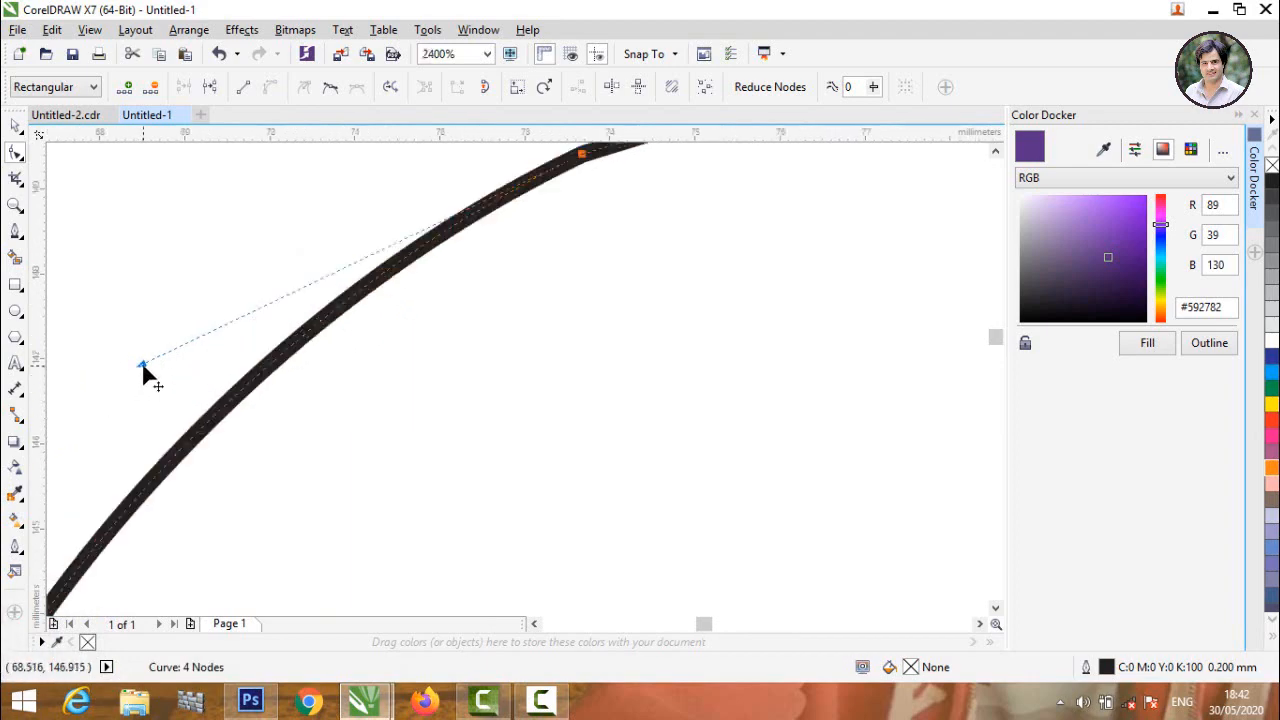
scroll(143, 371, down, 2)
drag(143, 367, 130, 333)
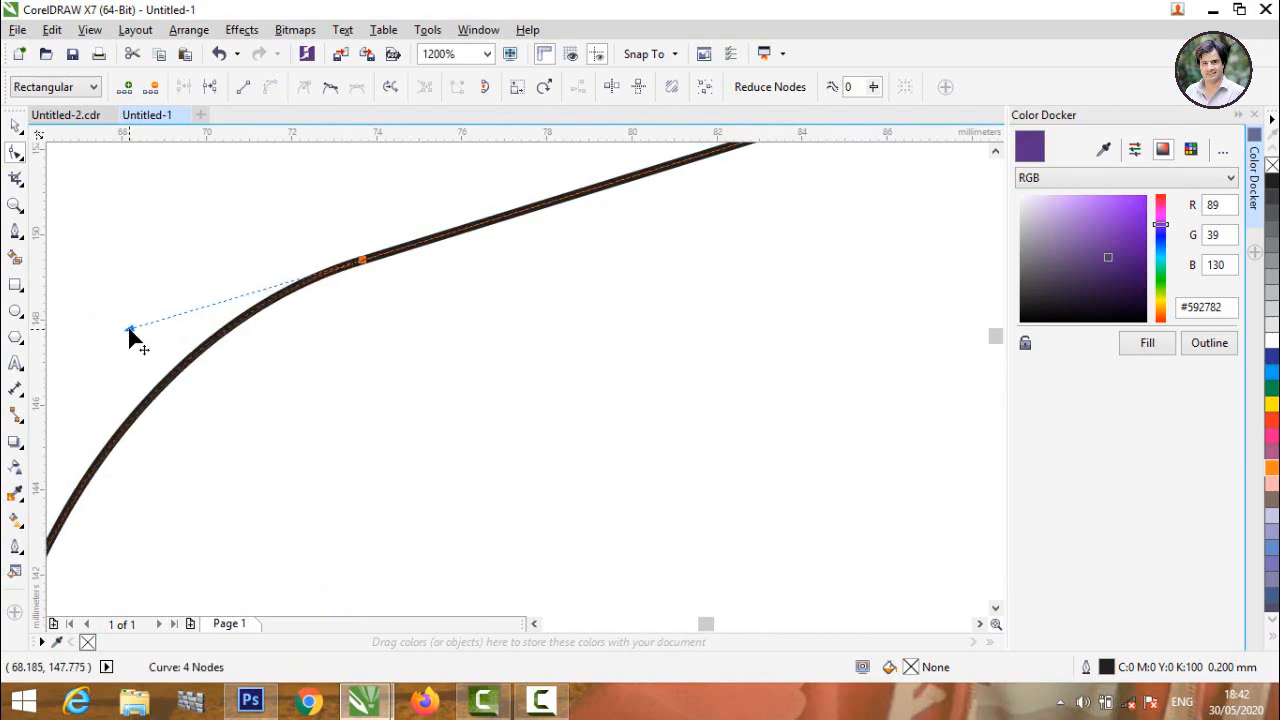
Convert the inner outline's upper-left bevel to a curve and bend its handles outward into a rounded corner
scroll(150, 330, down, 5)
scroll(237, 329, down, 1)
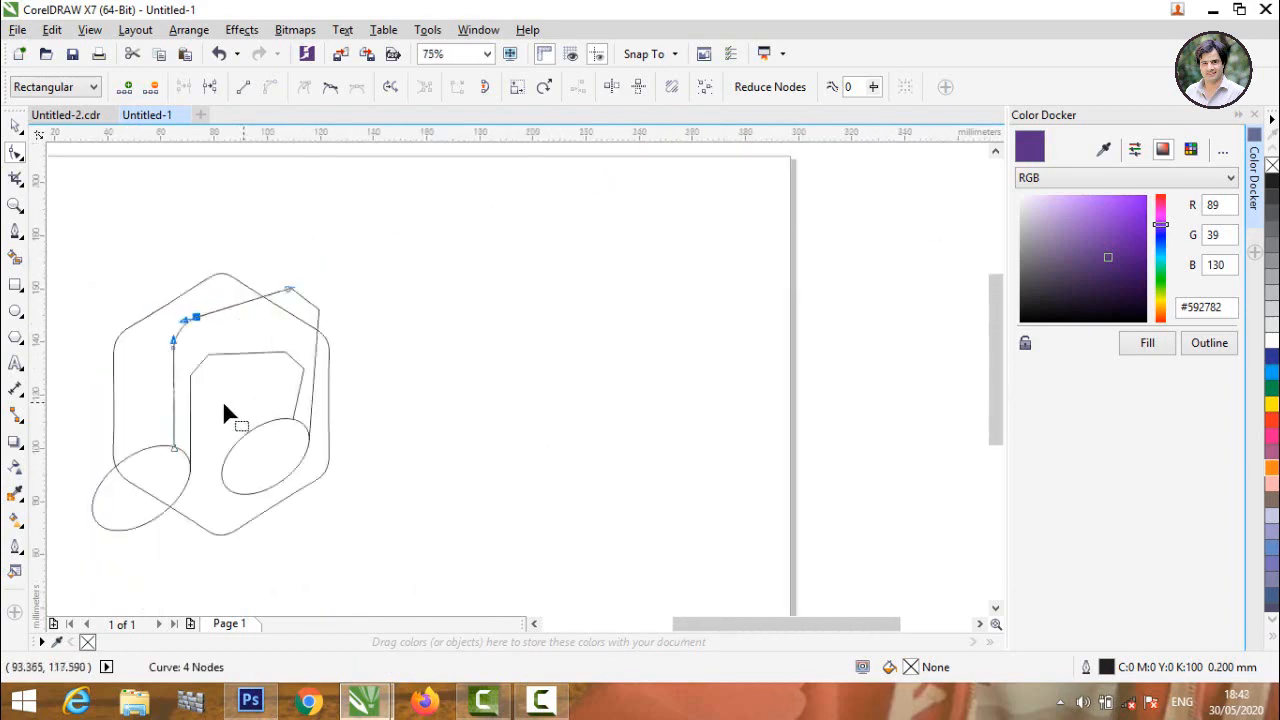
click(200, 367)
click(196, 368)
scroll(196, 370, up, 3)
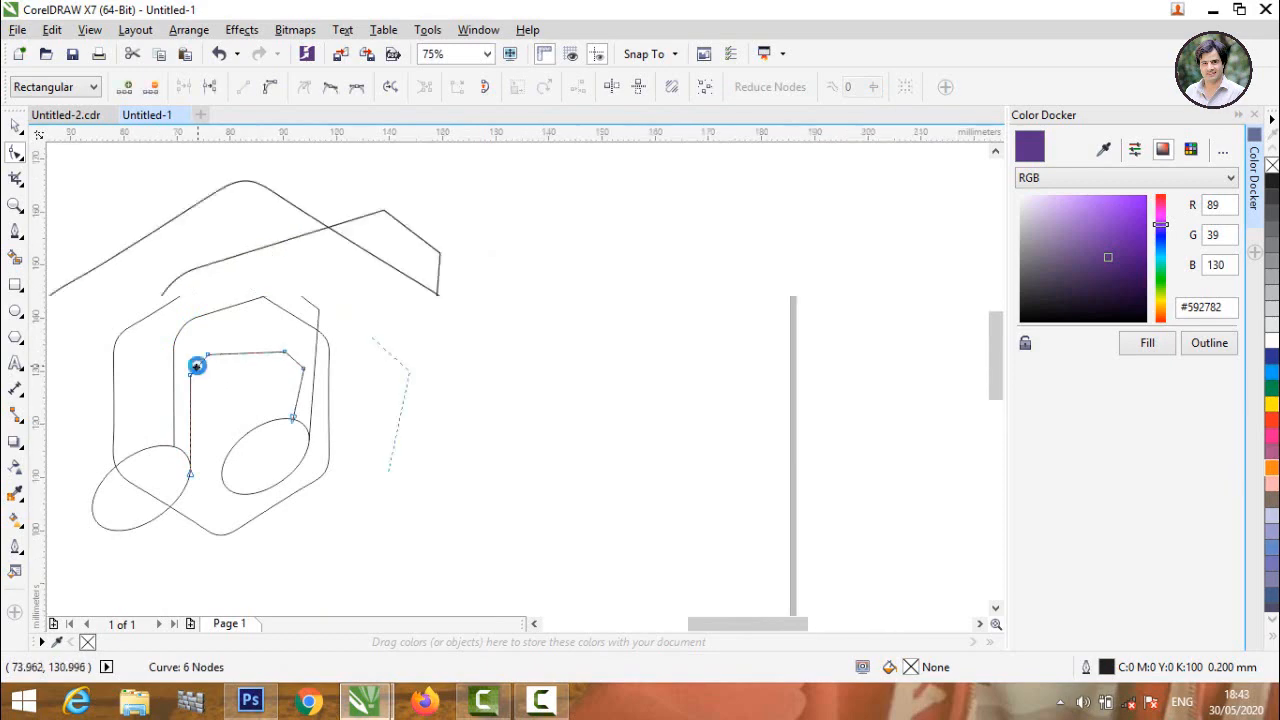
click(240, 321)
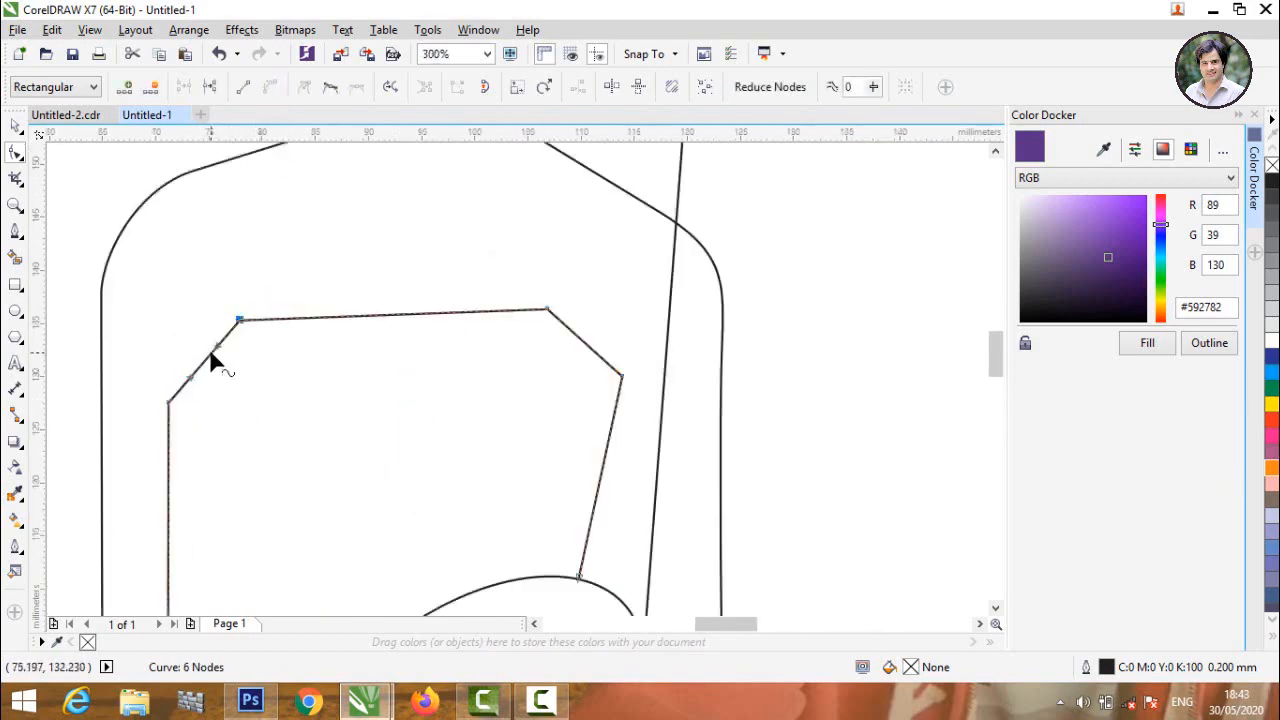
mouse_move(214, 337)
mouse_down()
mouse_move(200, 314)
mouse_move(202, 326)
mouse_up()
drag(189, 377, 167, 366)
Align the lower handle of the inner outline's upper-left corner with the vertical side
scroll(172, 396, up, 3)
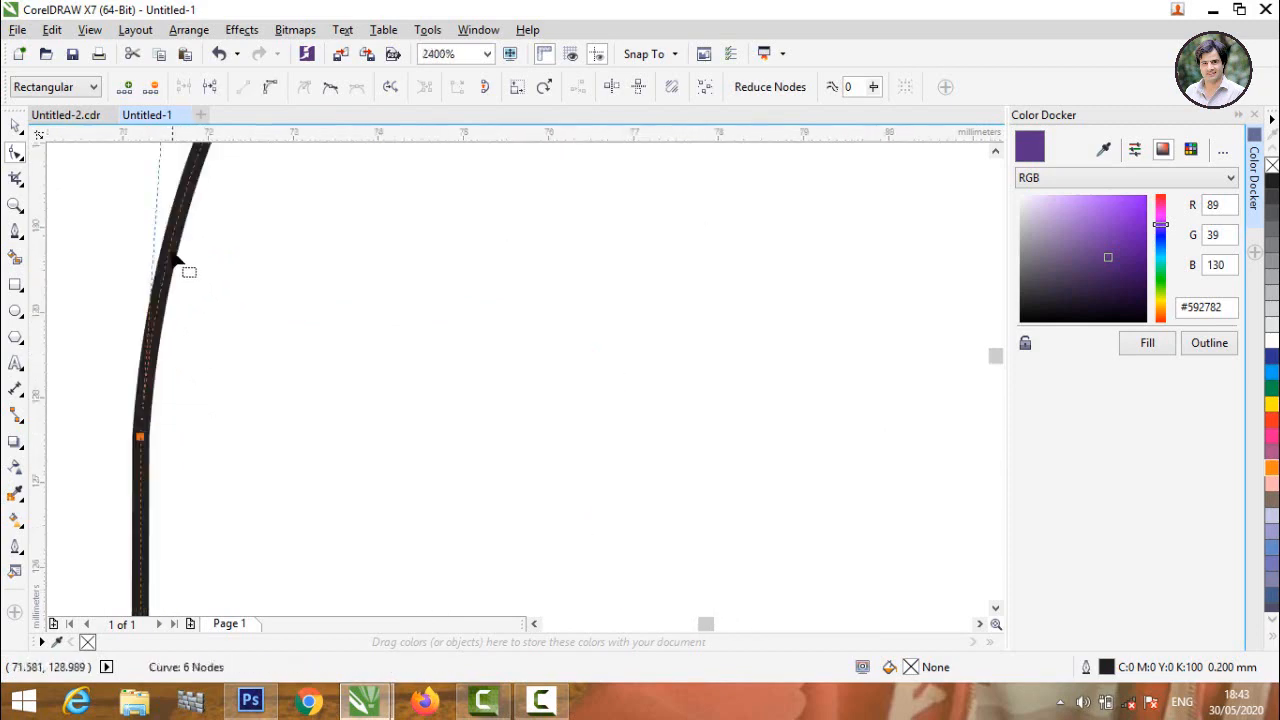
scroll(180, 280, down, 1)
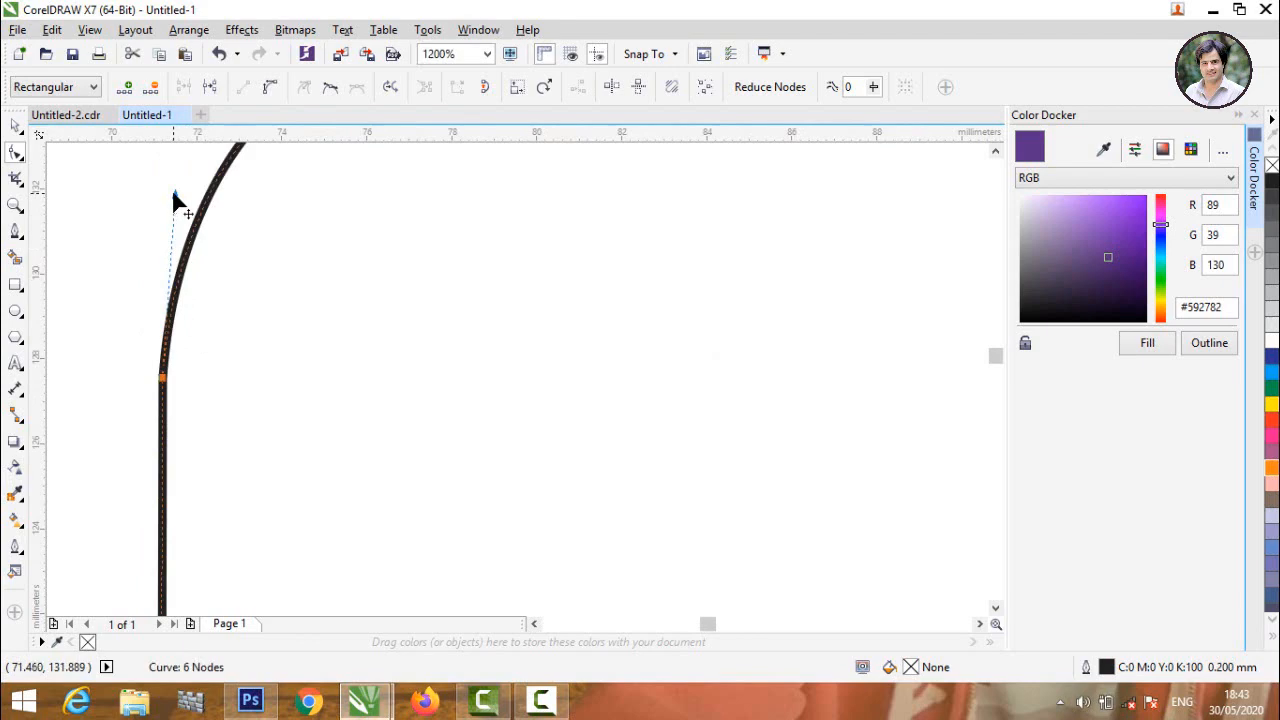
drag(174, 195, 156, 194)
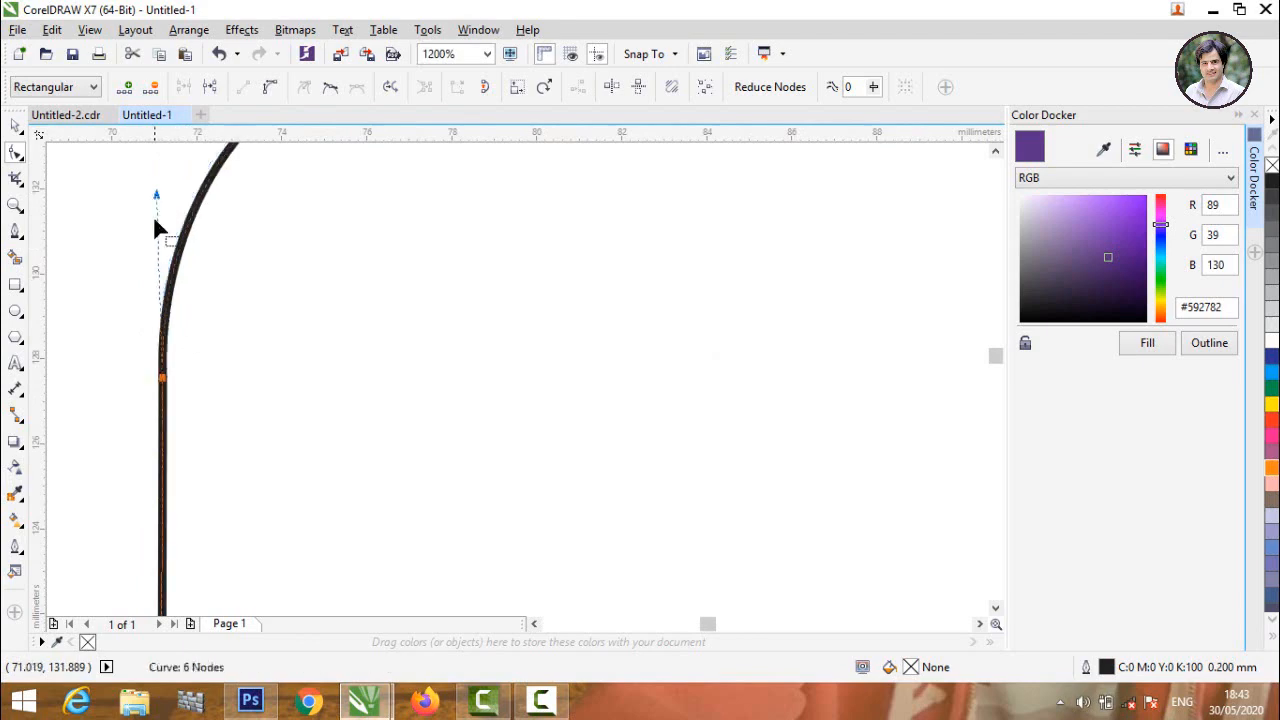
Raise the right end of the inner outline's top edge to slant it, and align the upper-left corner's upper handle with it
scroll(170, 365, down, 3)
scroll(175, 300, up, 1)
scroll(240, 356, down, 2)
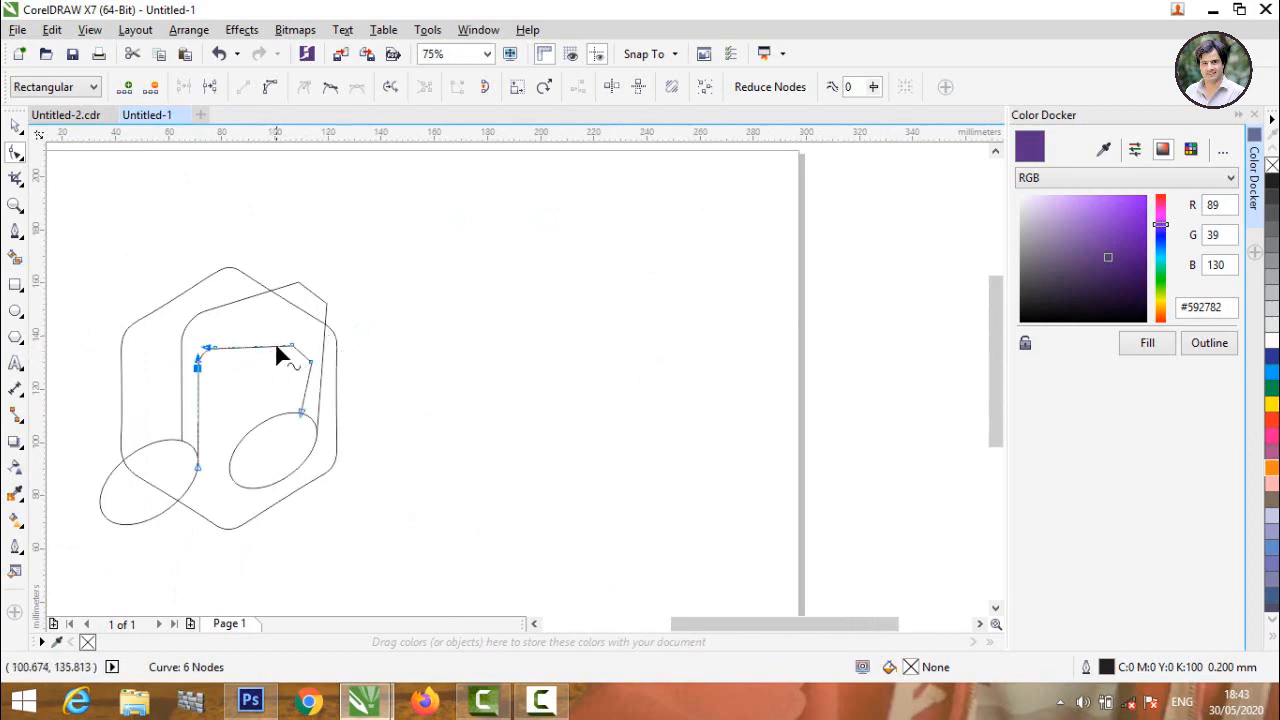
scroll(276, 348, up, 1)
drag(306, 346, 283, 309)
scroll(150, 360, up, 2)
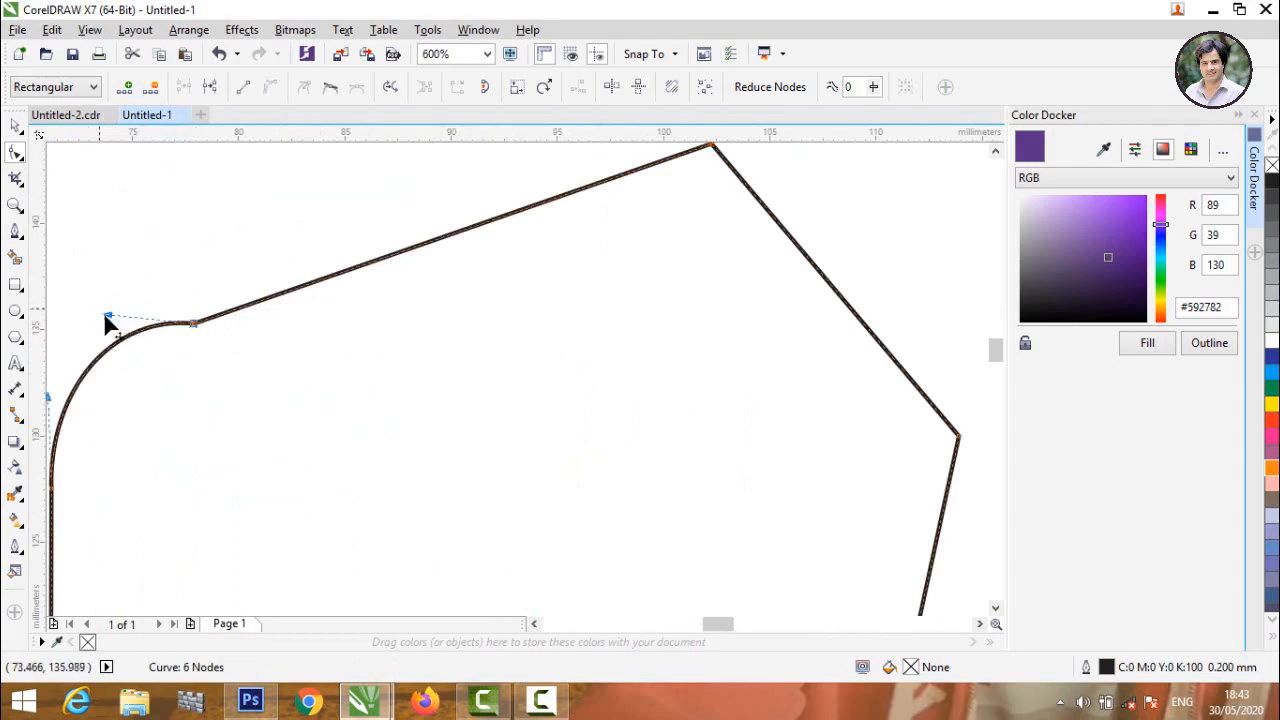
drag(108, 318, 99, 359)
Convert the inner outline's upper-right bevel to a curve and bend its handles outward into a rounded corner
scroll(100, 362, down, 1)
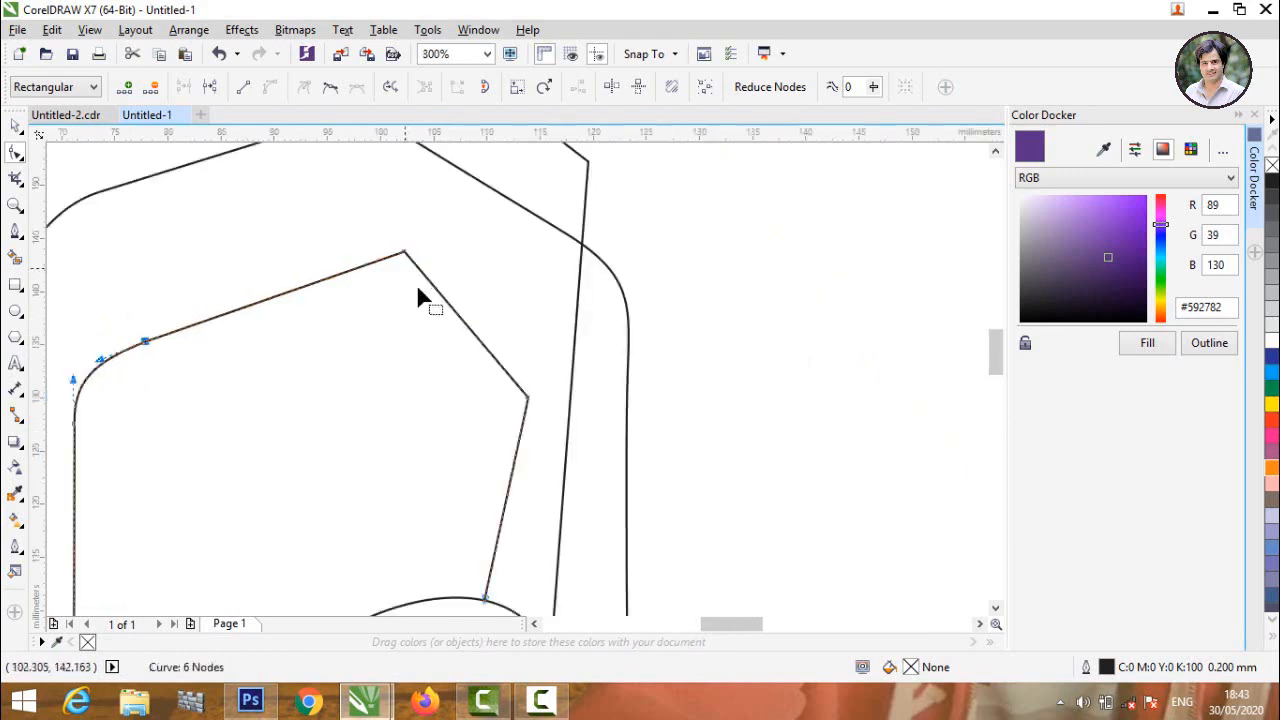
click(455, 315)
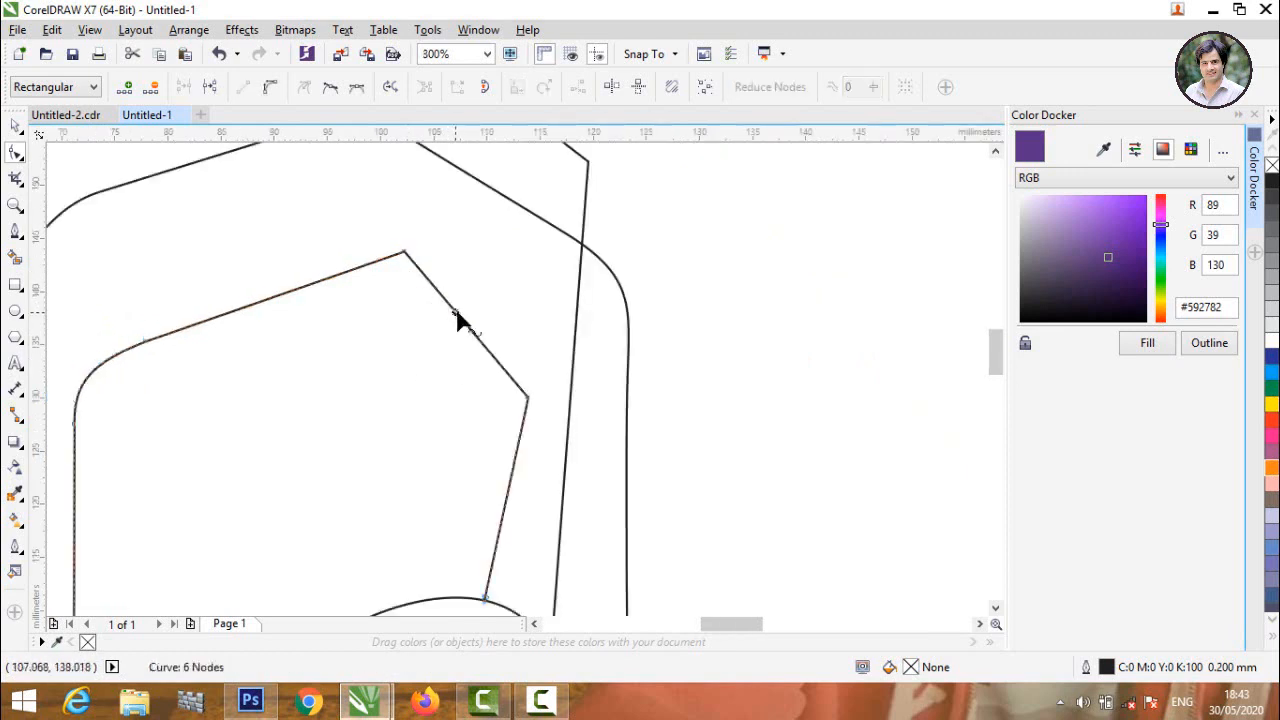
click(268, 88)
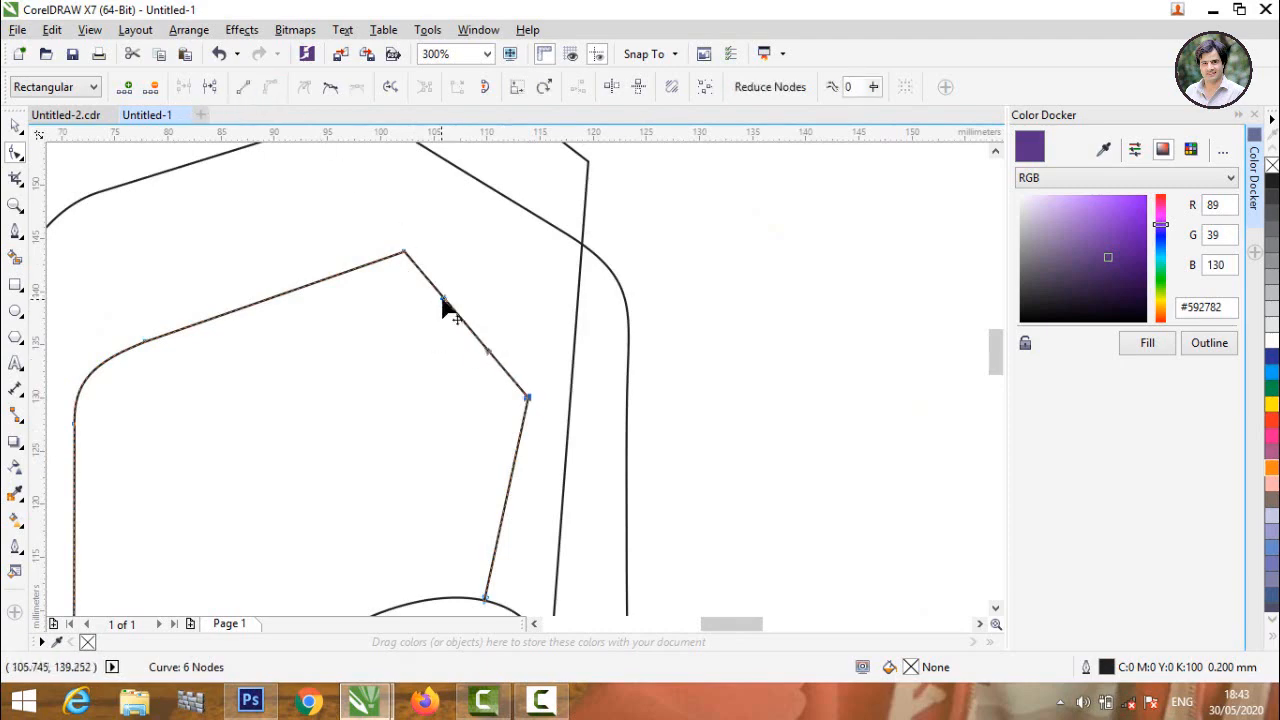
drag(443, 300, 471, 272)
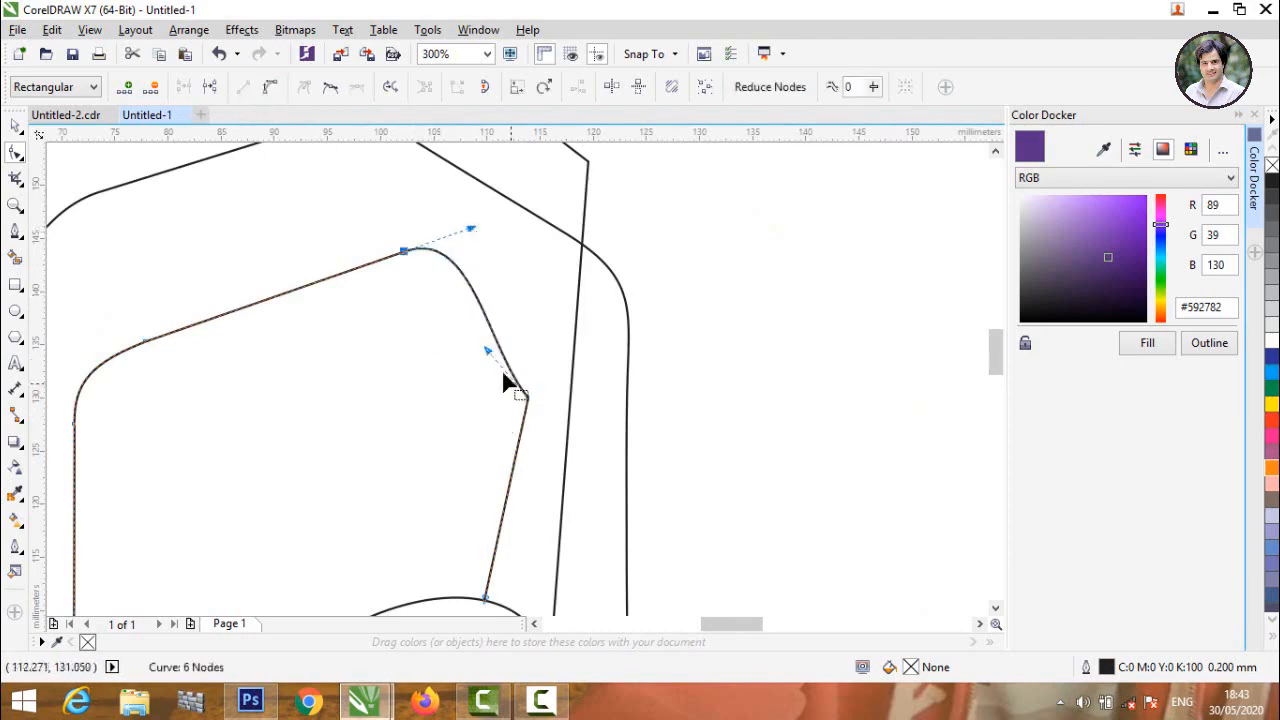
drag(487, 352, 544, 333)
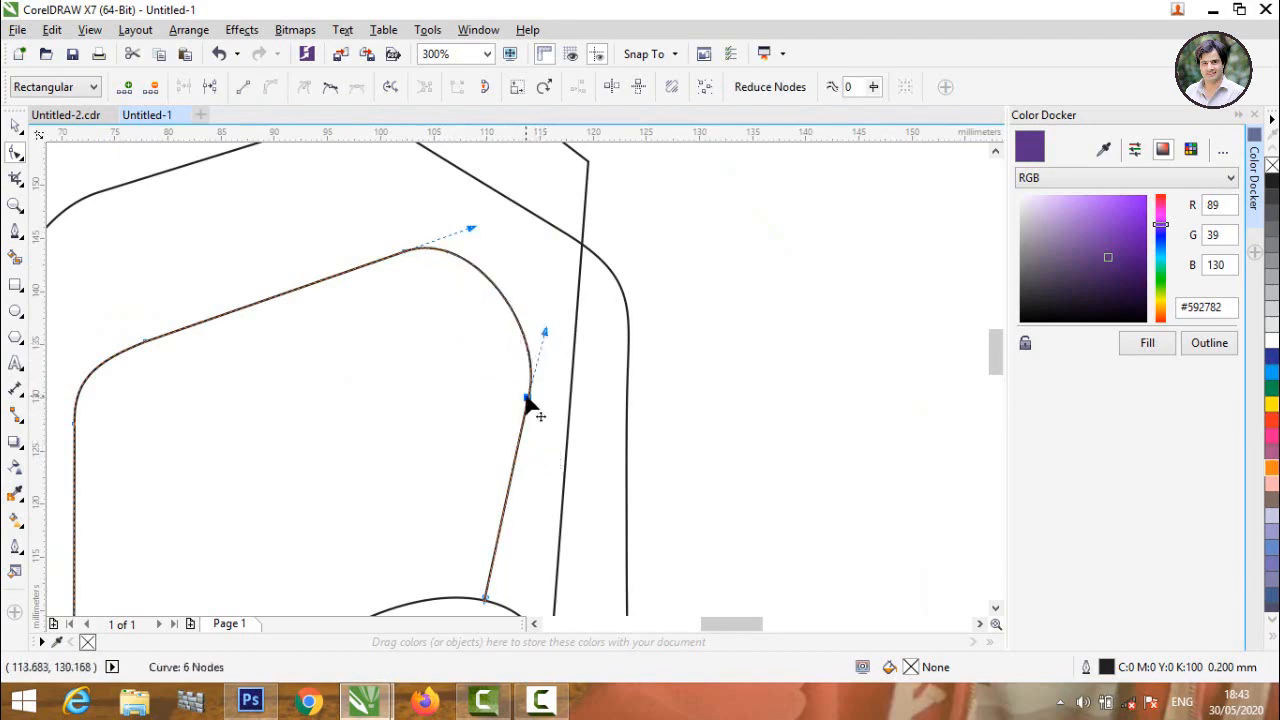
Move both nodes of the inner outline's upper-right corner inward and reshape their handles into a tighter smooth curve
drag(526, 398, 460, 374)
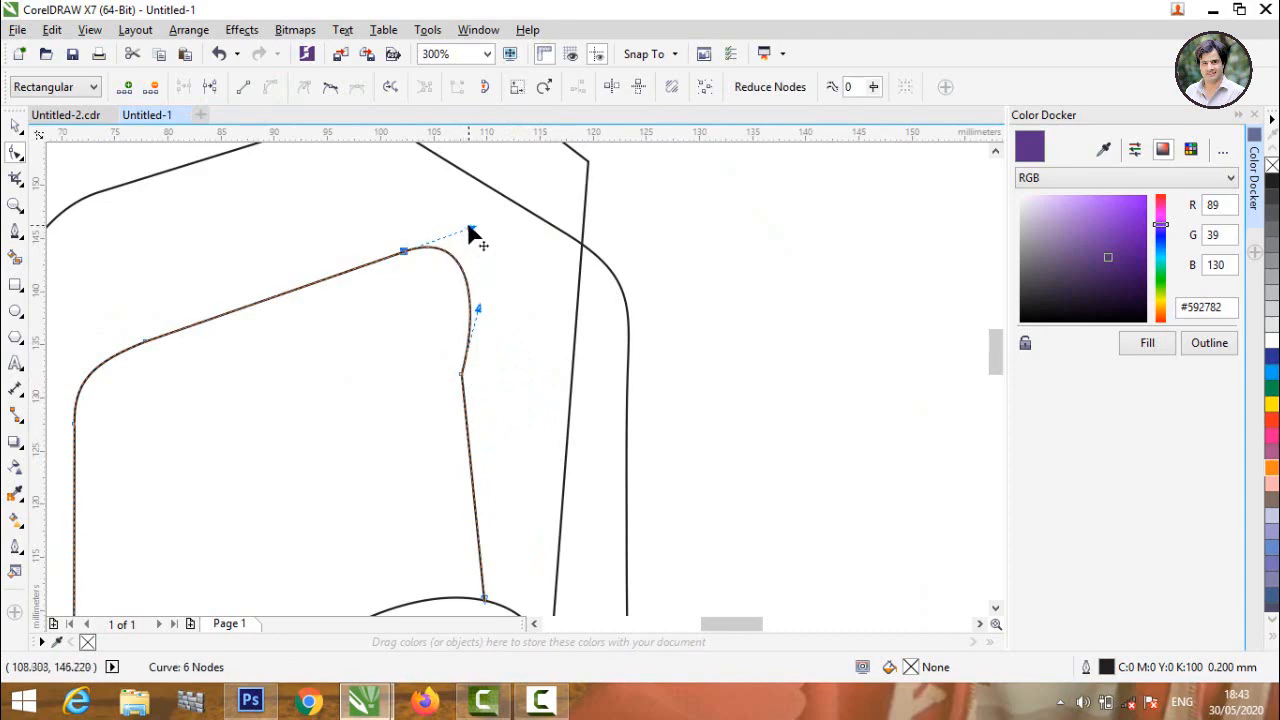
drag(469, 229, 356, 268)
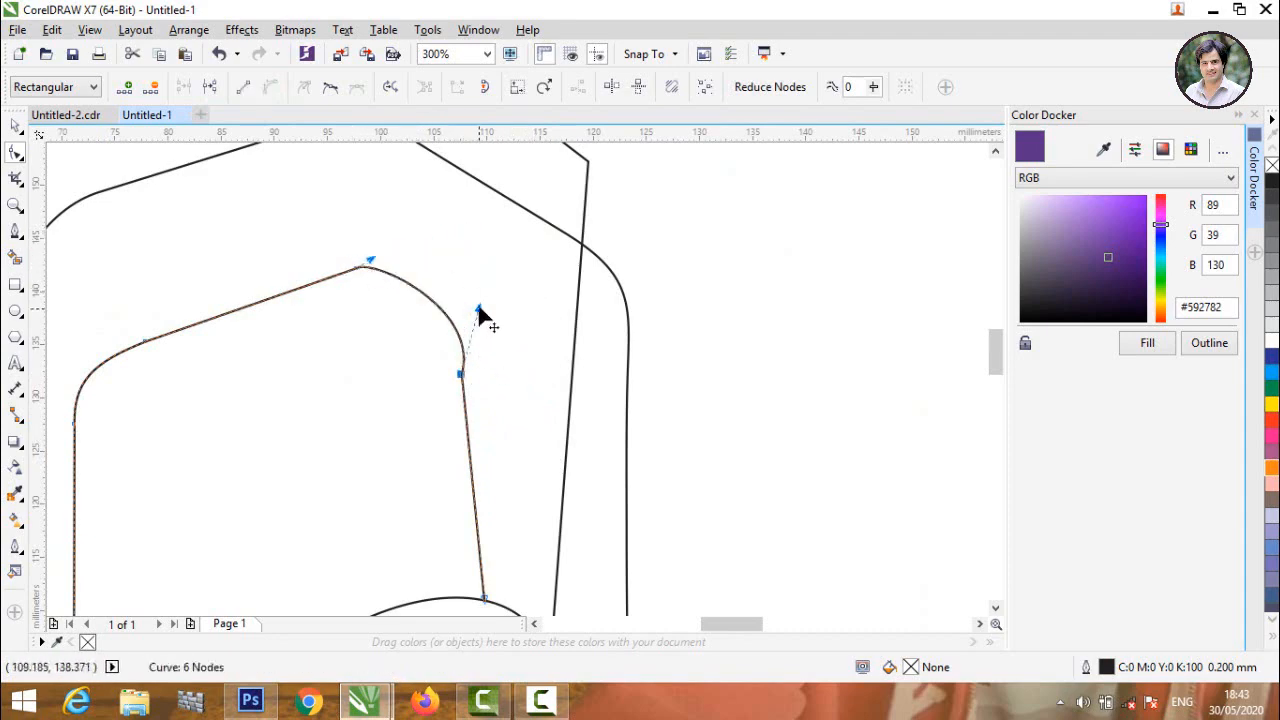
drag(477, 311, 457, 290)
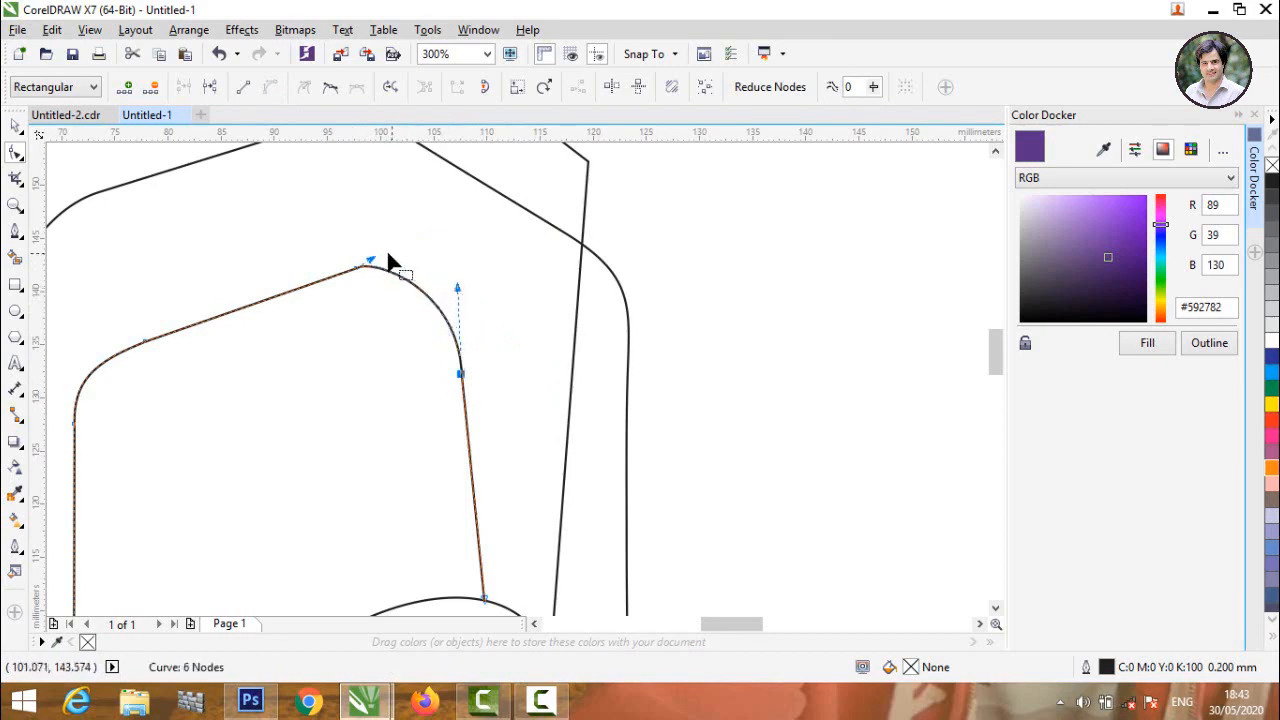
drag(370, 264, 427, 242)
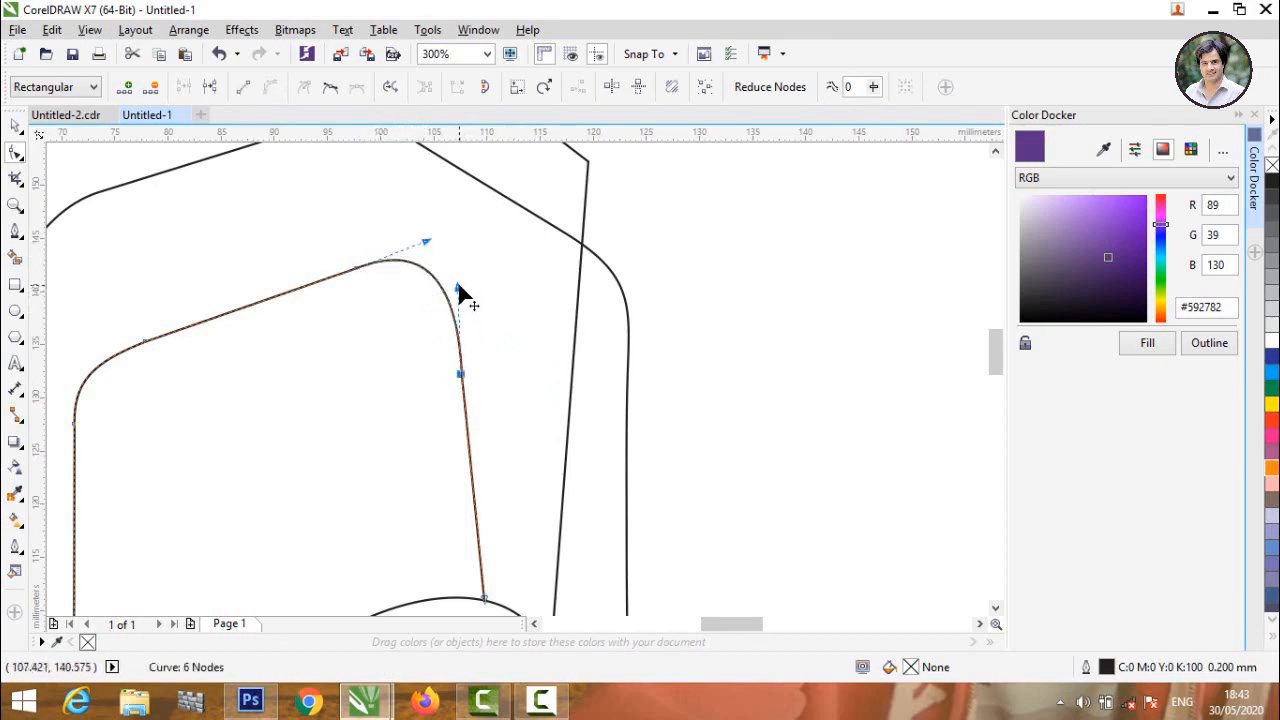
drag(462, 292, 465, 290)
Move the inner outline's lower-right end node further inward along the right ellipse and place it exactly on the ellipse's upper edge
scroll(457, 420, down, 2)
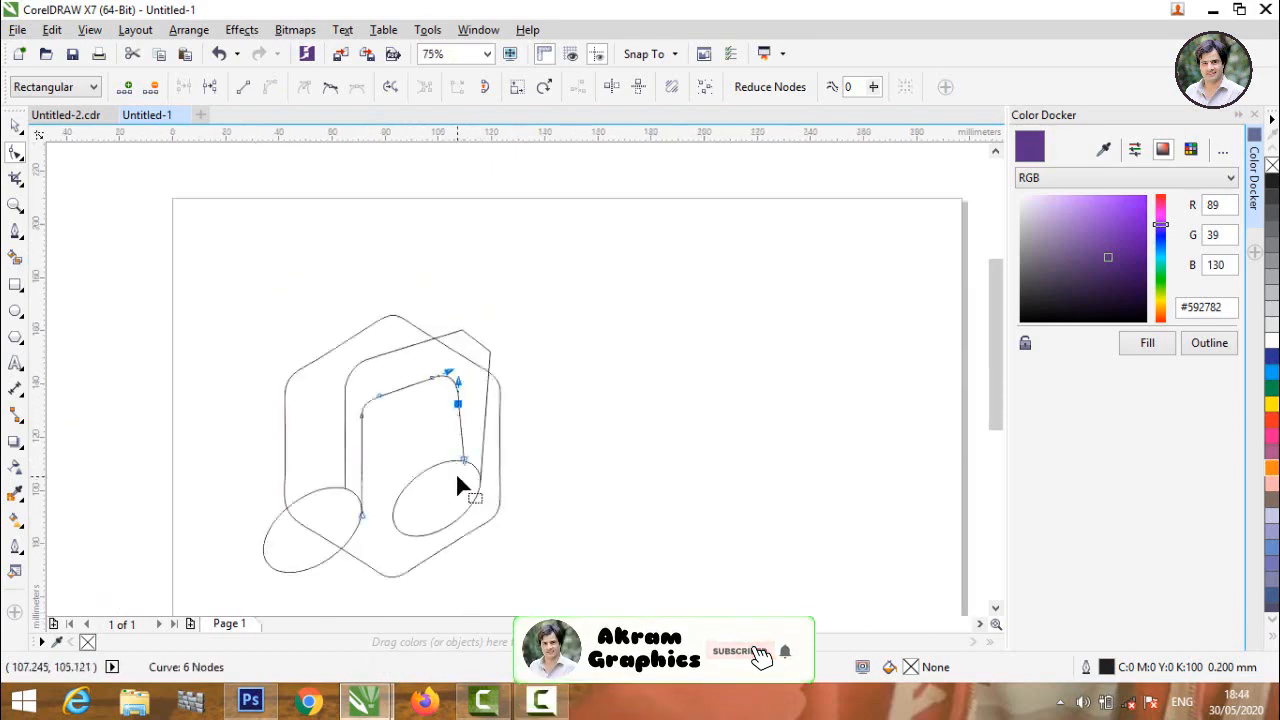
scroll(455, 472, up, 1)
scroll(470, 447, up, 2)
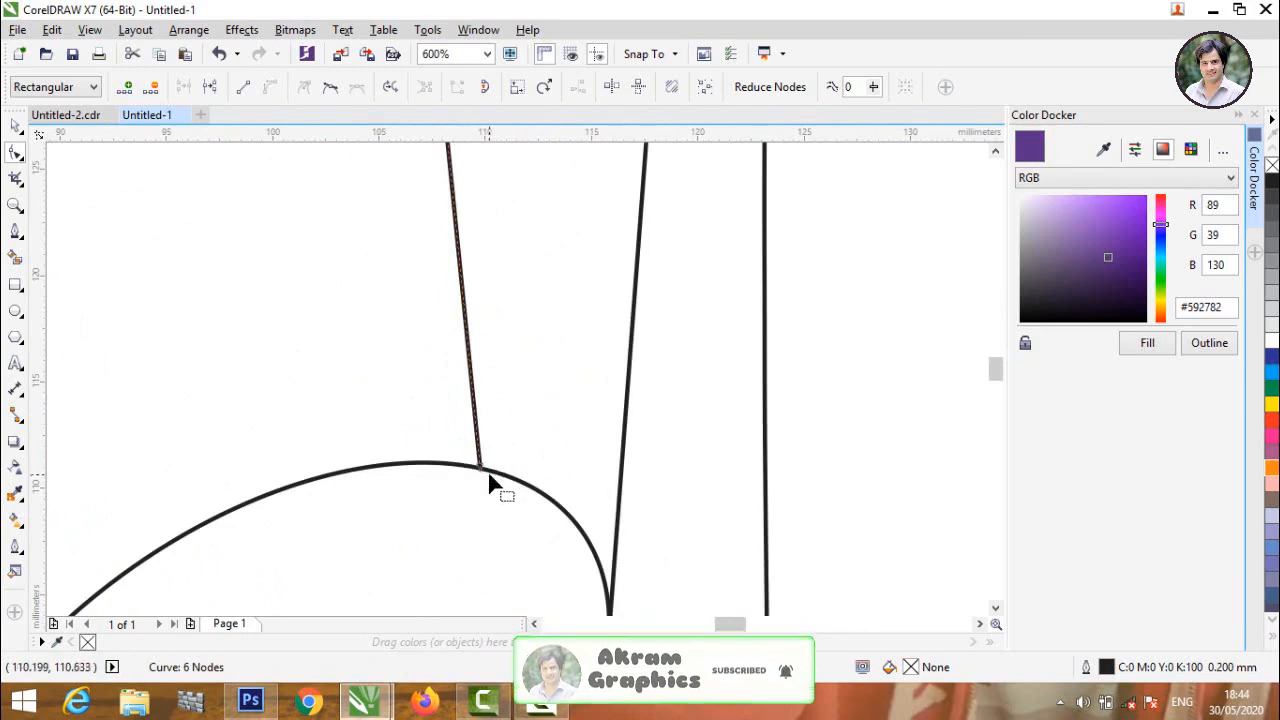
click(480, 467)
drag(480, 467, 440, 503)
scroll(414, 460, up, 2)
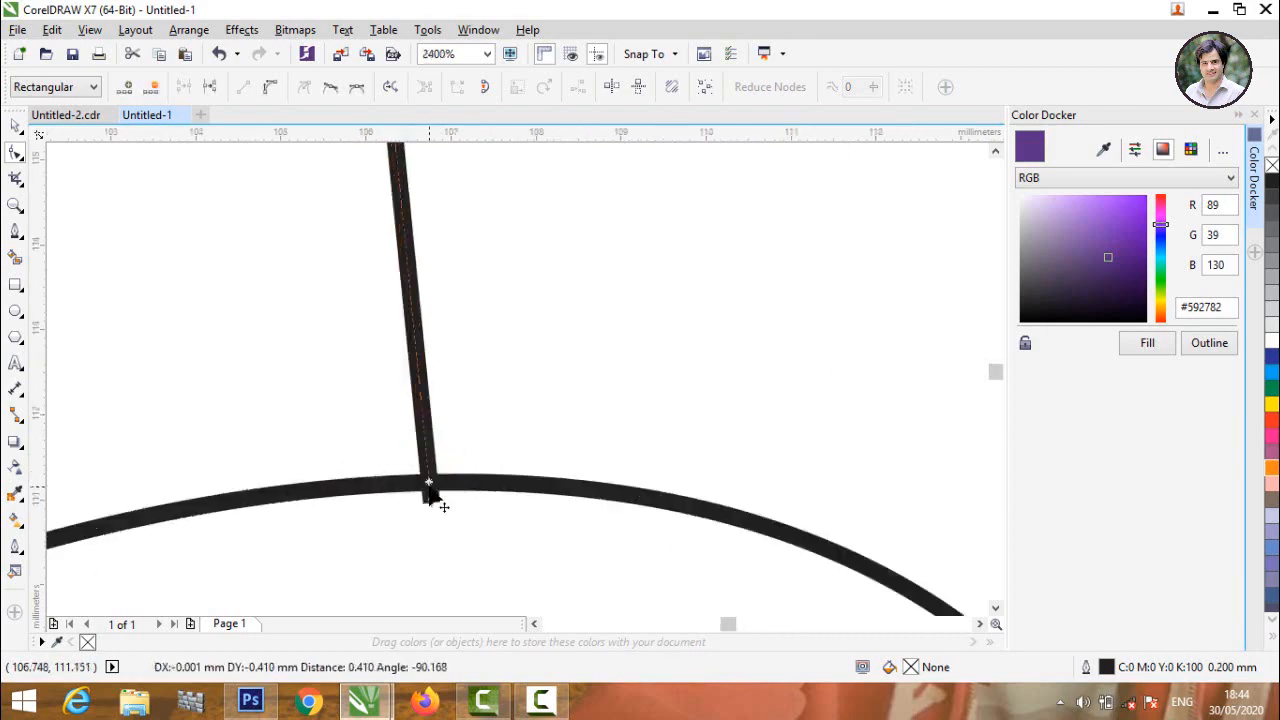
Shift the lower node of the inner outline's upper-right corner outward to make the right side nearly vertical, and realign its handle
scroll(440, 503, down, 3)
scroll(391, 268, up, 2)
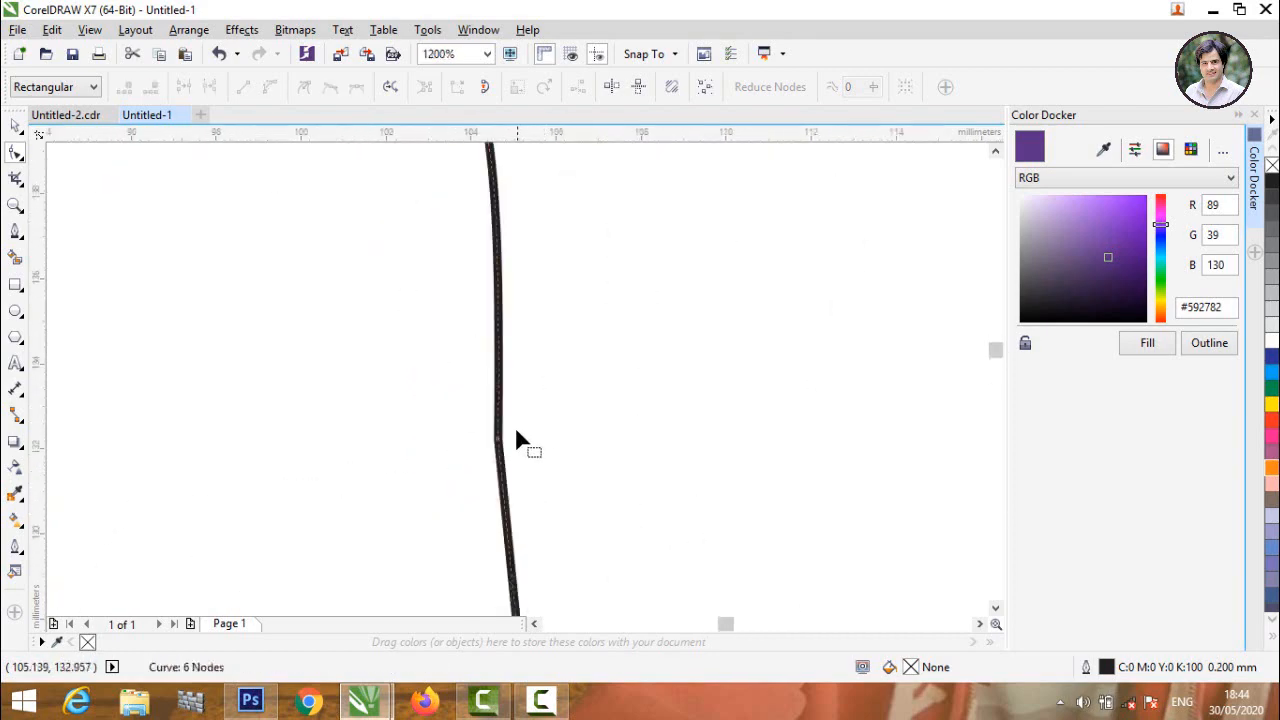
click(497, 450)
scroll(648, 416, down, 3)
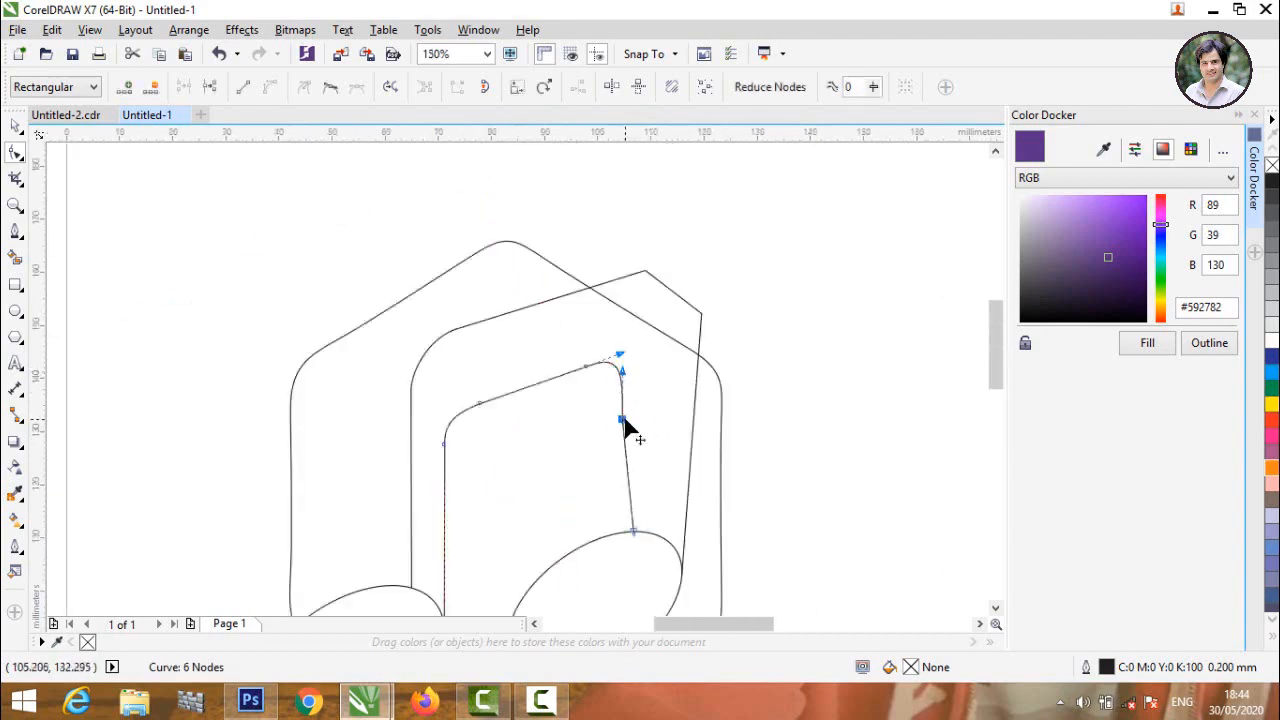
drag(624, 428, 640, 419)
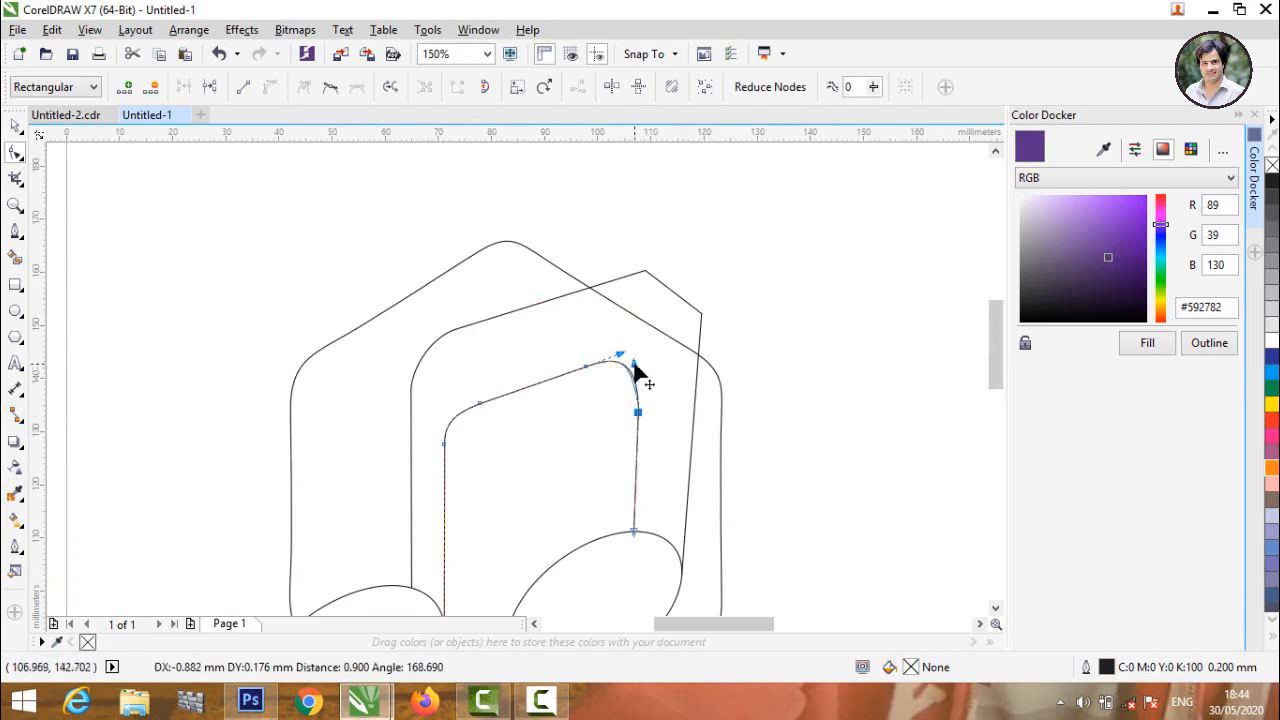
Move the lower node of the outer outline's upper-right bevel inward so the right side runs vertically down to the right ellipse
scroll(511, 400, down, 1)
scroll(619, 406, up, 2)
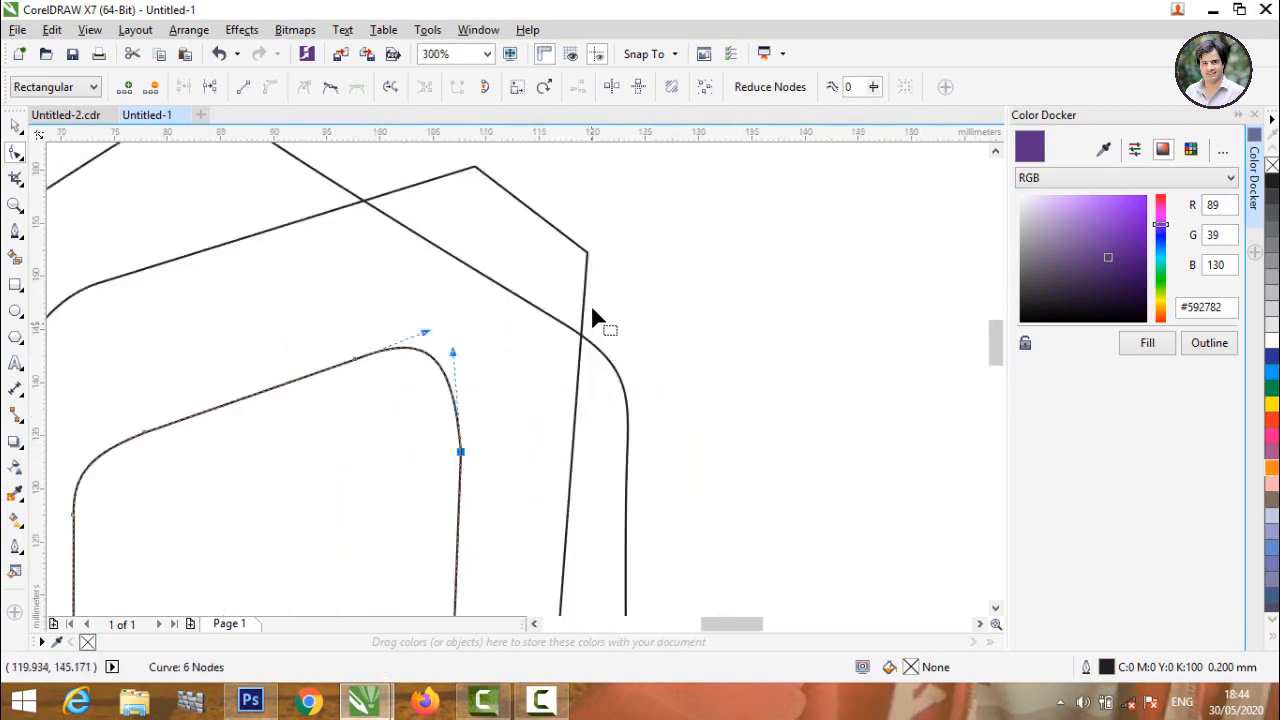
click(588, 258)
drag(588, 258, 549, 260)
scroll(545, 268, down, 2)
scroll(545, 390, up, 3)
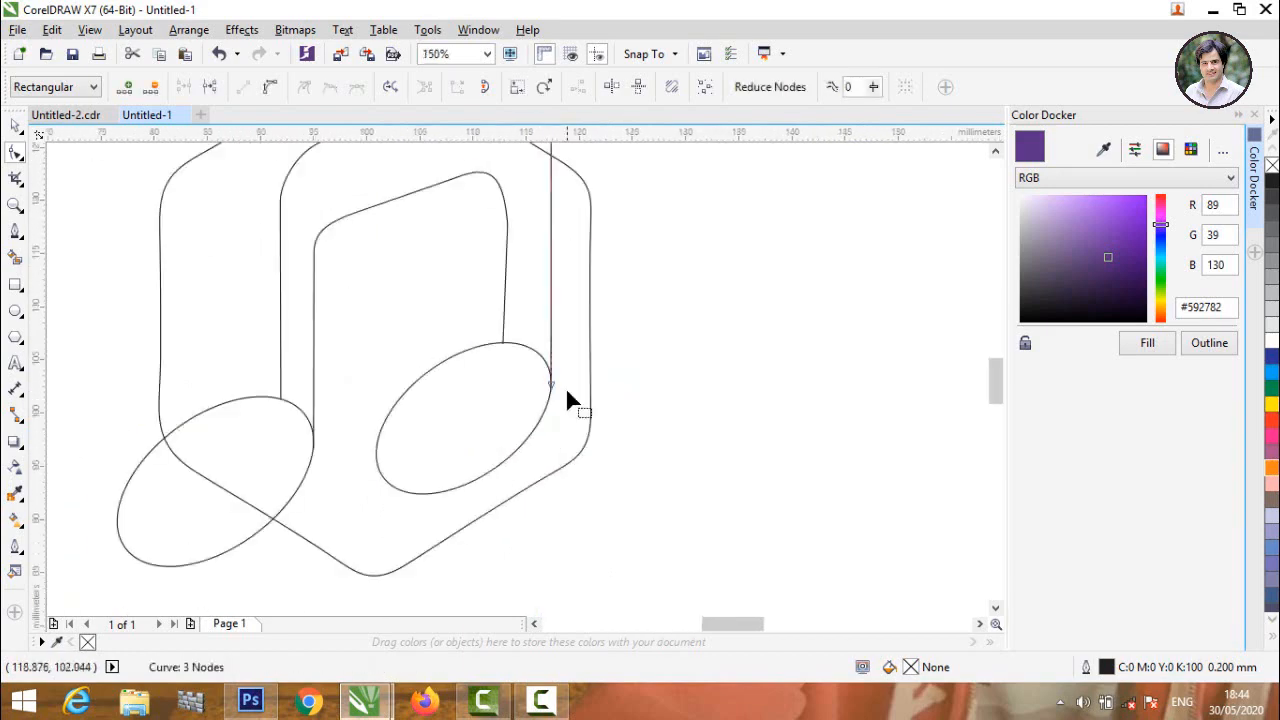
scroll(566, 402, down, 3)
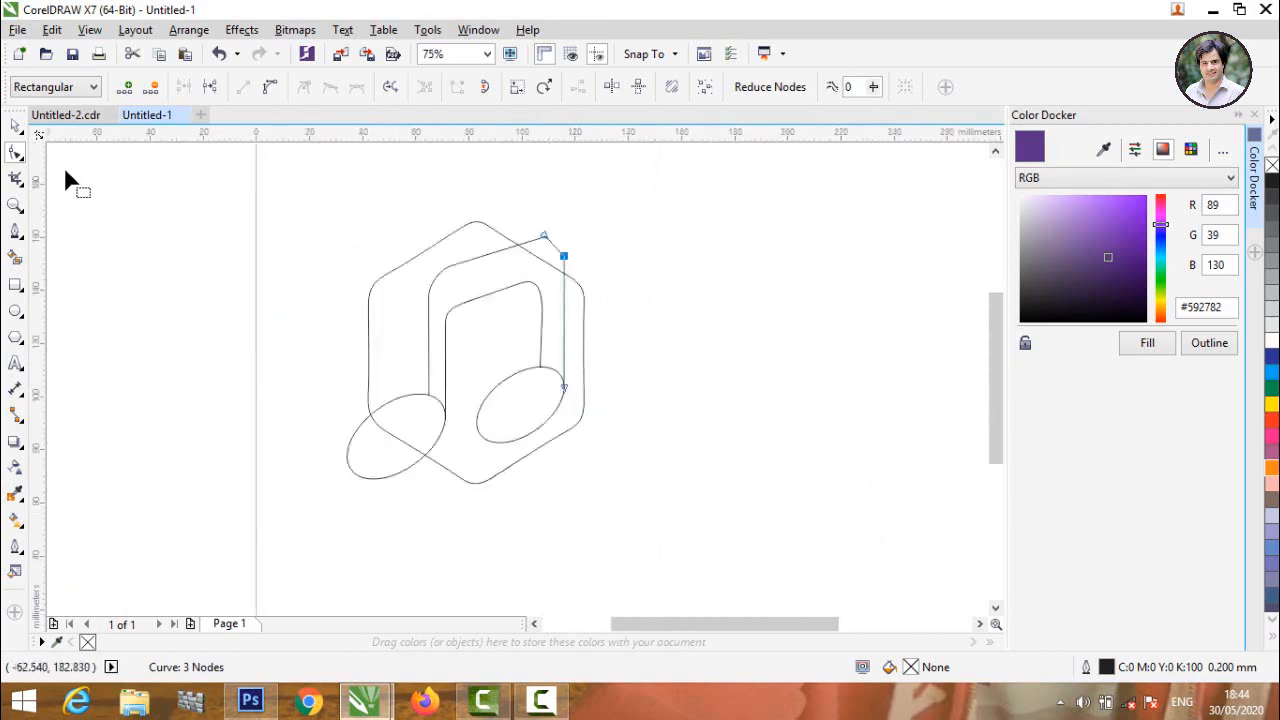
Use Smart Fill to fill the hexagon areas outside the note: the upper-left area and the connected inner, lower and right area
click(16, 127)
click(57, 222)
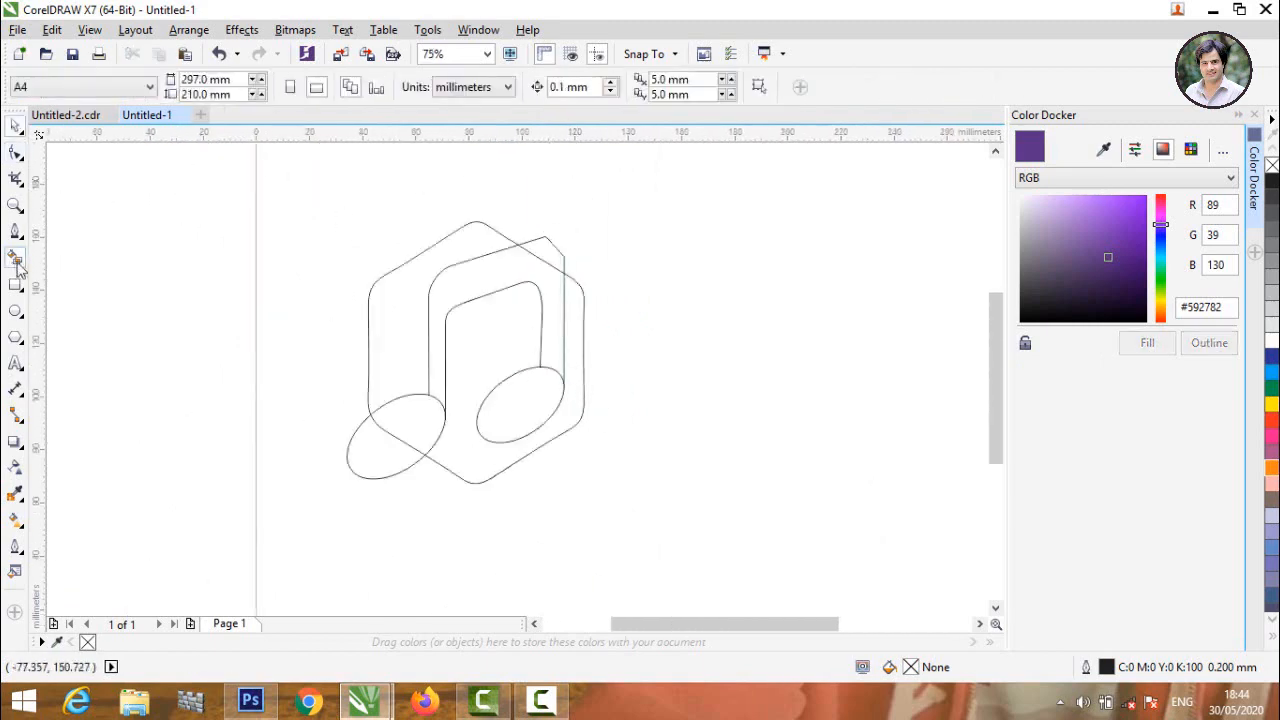
click(15, 259)
click(391, 327)
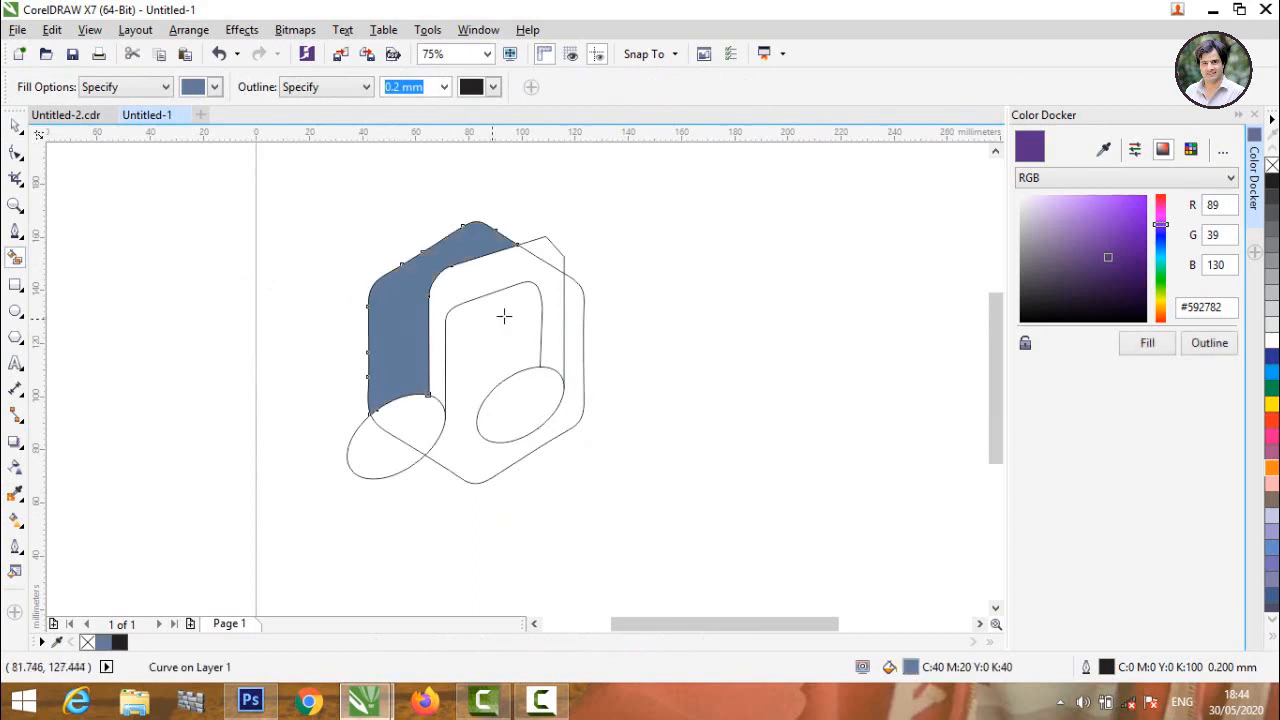
click(577, 341)
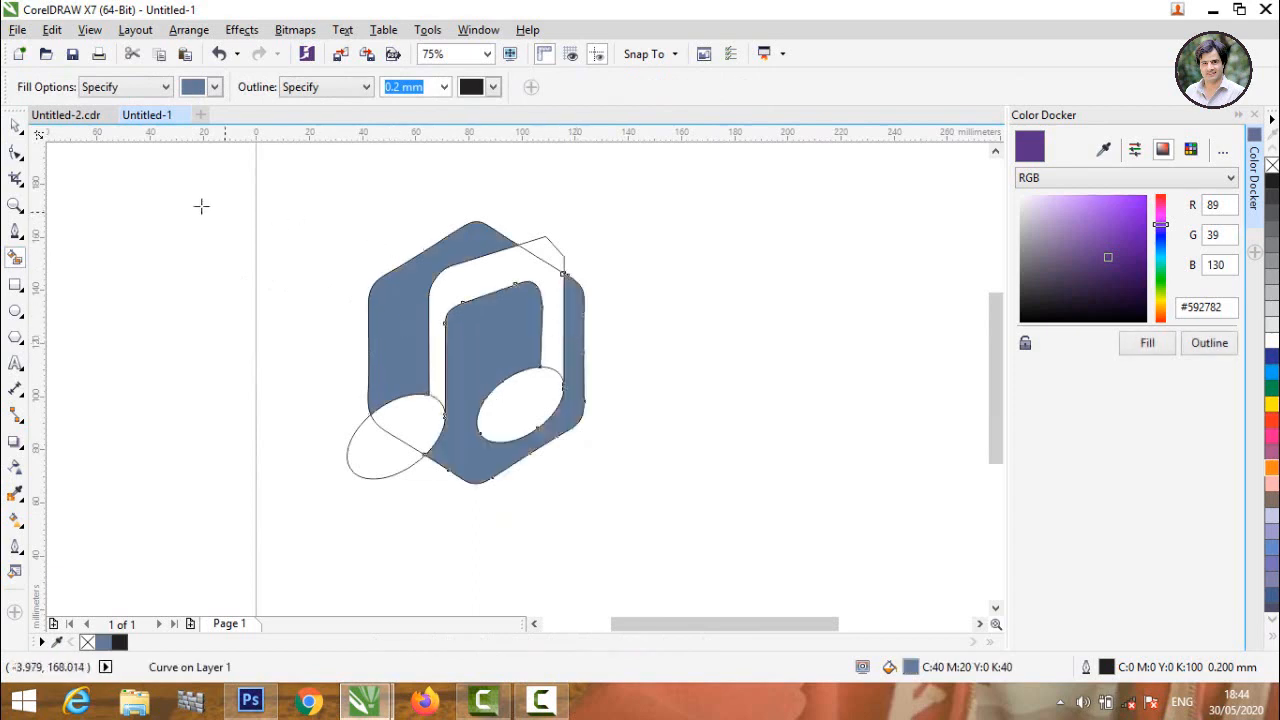
click(15, 127)
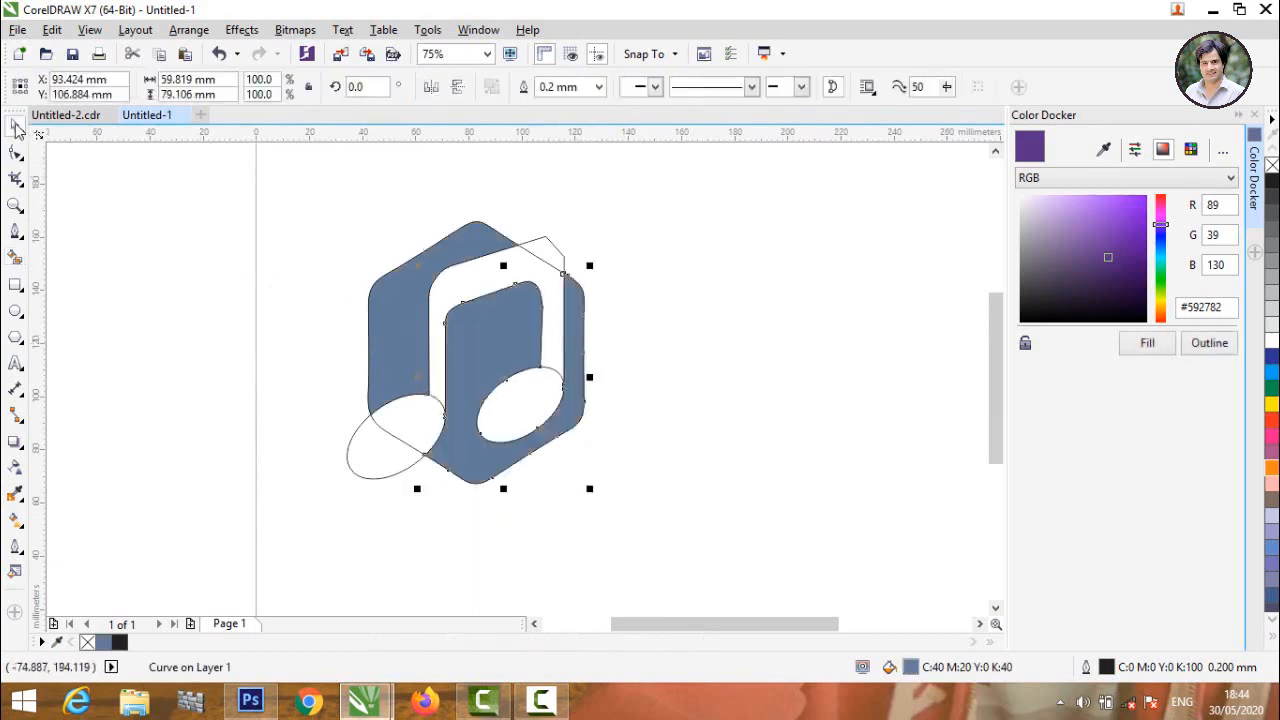
Move the note's outer upper-left outline curve off the hexagon into the empty area beside the logo
click(61, 183)
scroll(268, 316, down, 1)
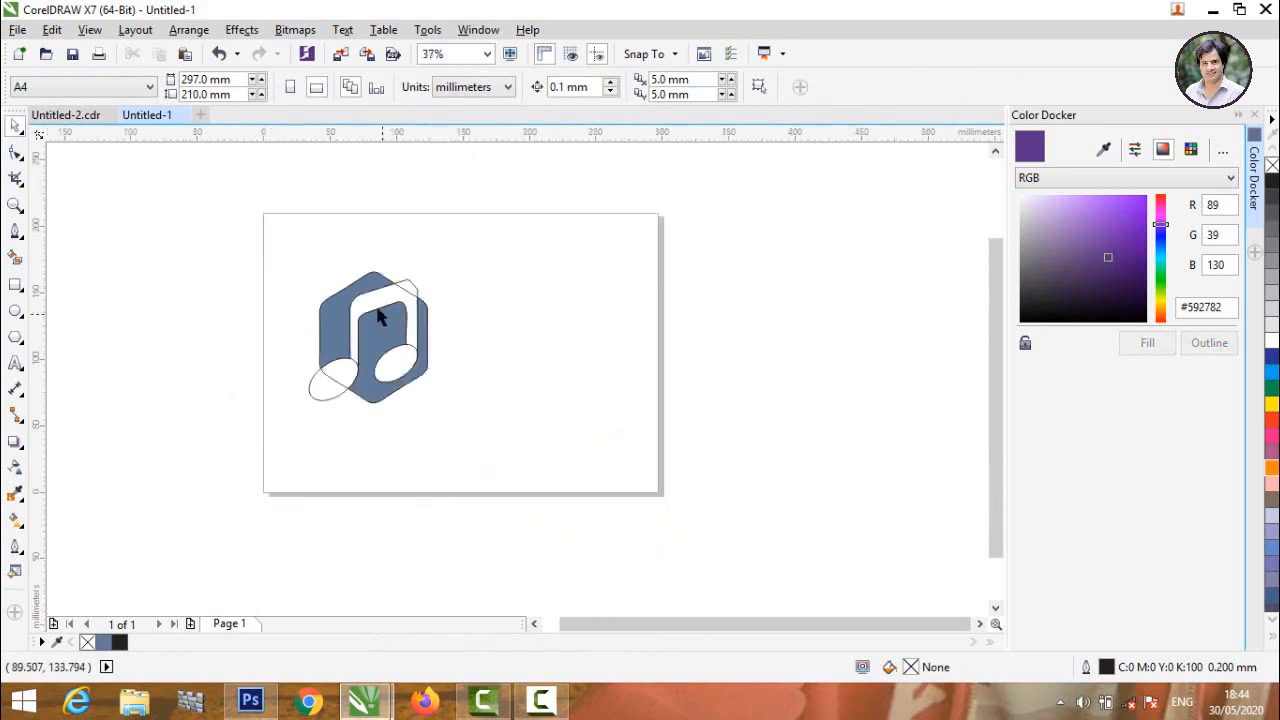
scroll(378, 312, up, 1)
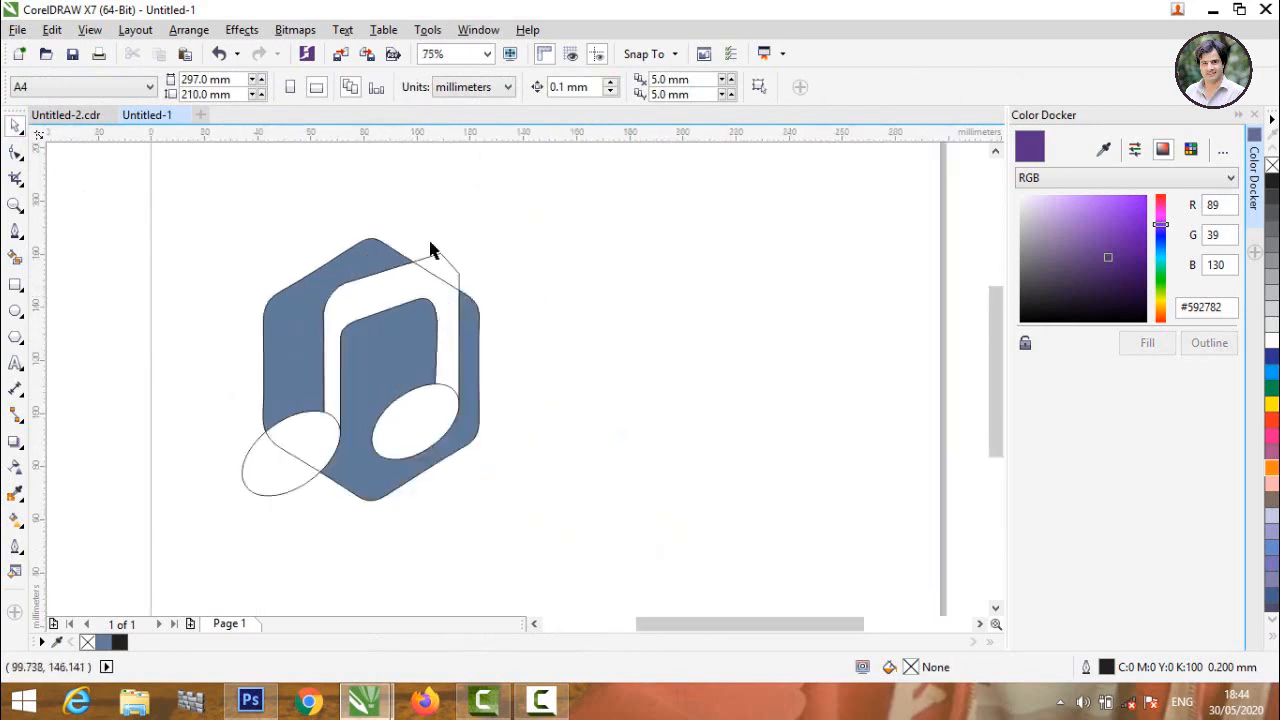
drag(432, 263, 640, 285)
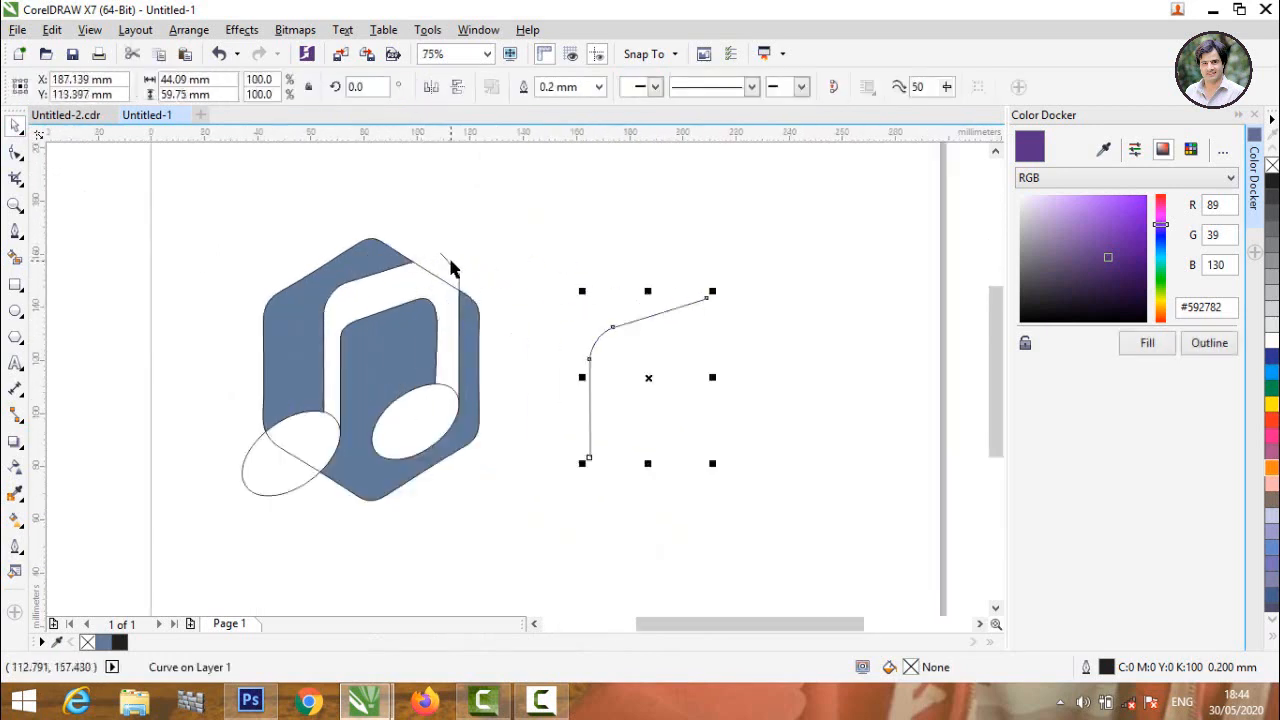
Select both note-head ellipses together and move them off the hexagon onto the empty page area
drag(434, 240, 512, 512)
drag(554, 553, 240, 385)
mouse_move(289, 440)
mouse_down()
mouse_move(626, 494)
mouse_move(266, 432)
mouse_up()
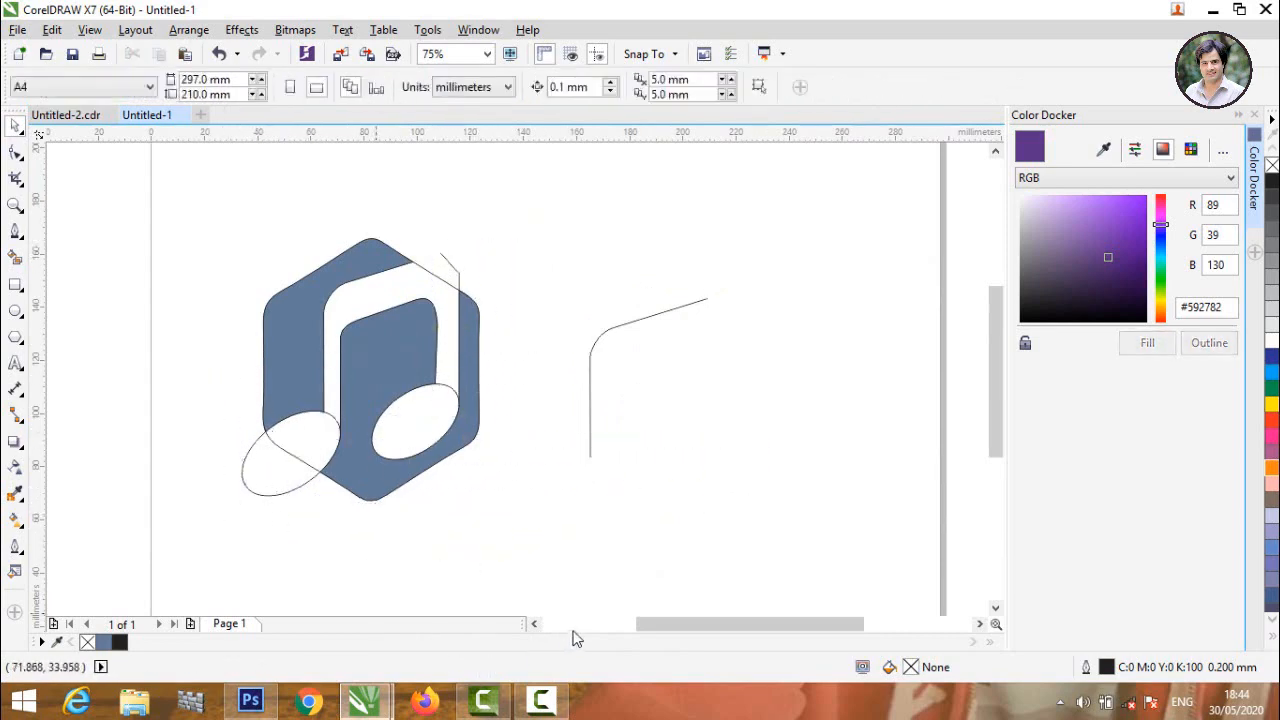
drag(520, 526, 186, 314)
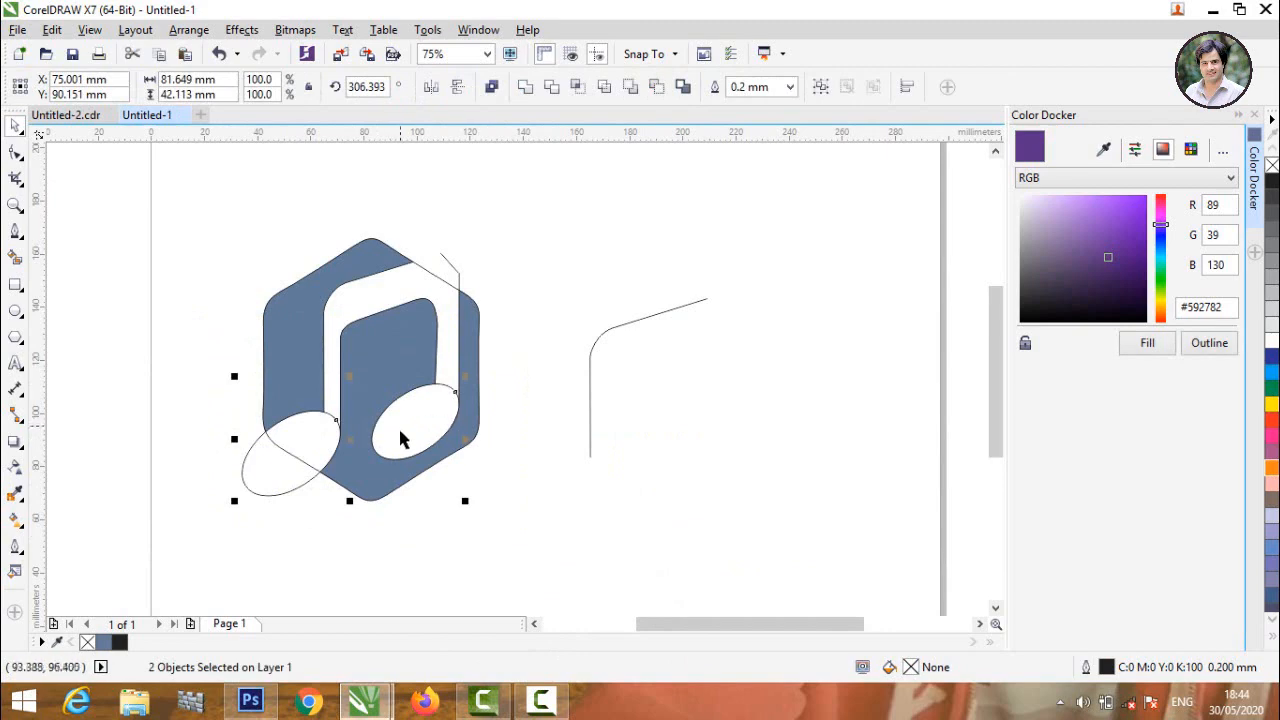
drag(347, 440, 649, 378)
Move the note's right outline curve and the hexagon outline off the filled shapes, and delete all construction outlines
drag(448, 262, 629, 296)
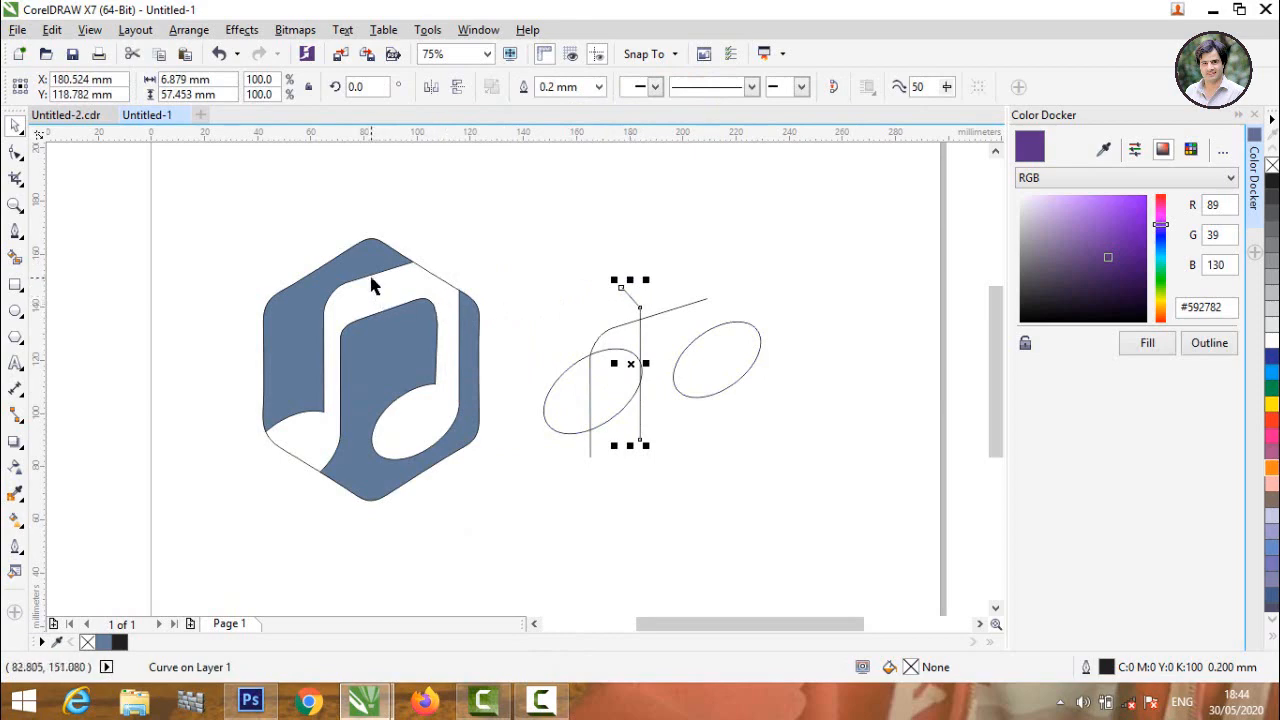
key(Escape)
drag(445, 290, 701, 272)
drag(444, 190, 873, 596)
key(Delete)
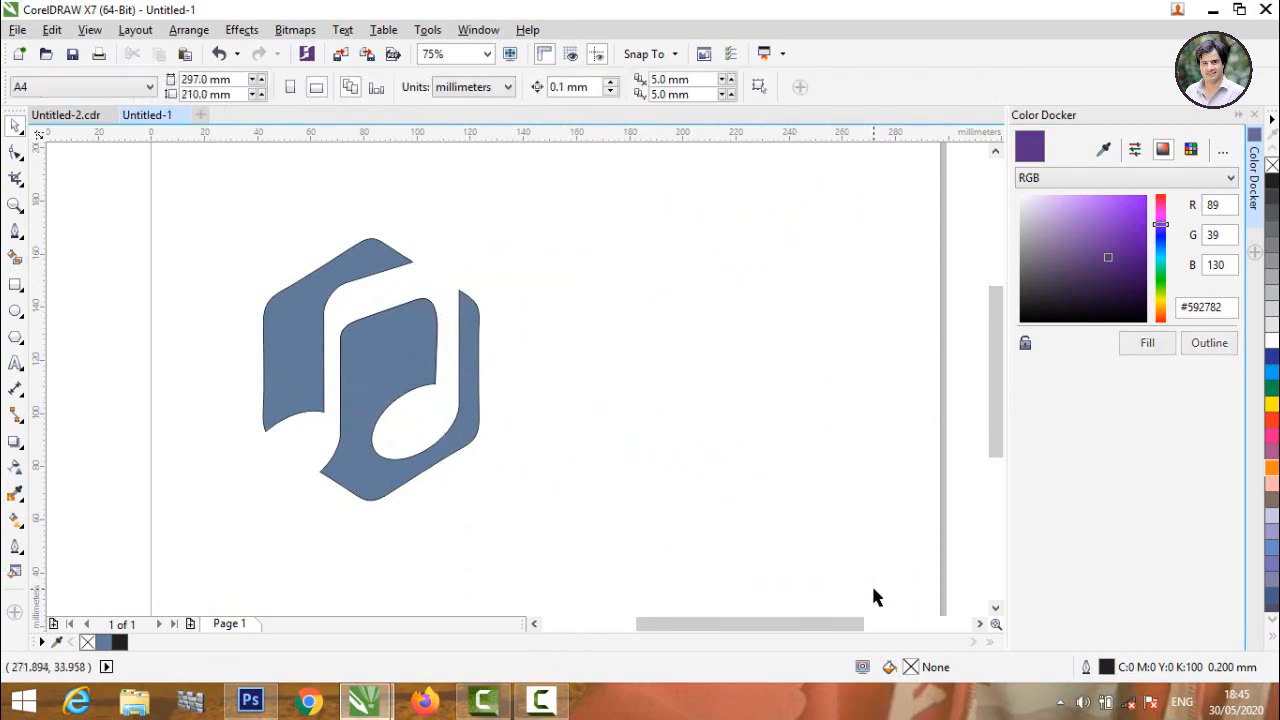
Select all the filled logo shapes and set their outline width to None
drag(216, 200, 580, 550)
click(616, 287)
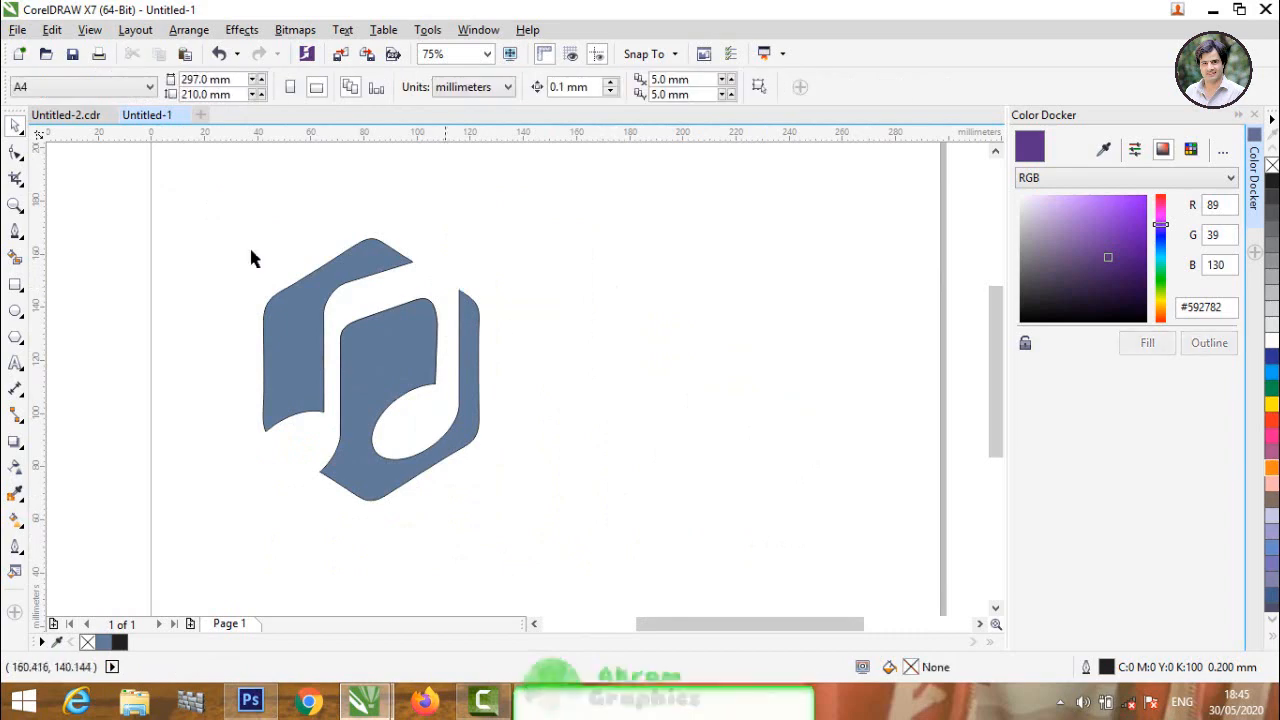
drag(170, 168, 580, 566)
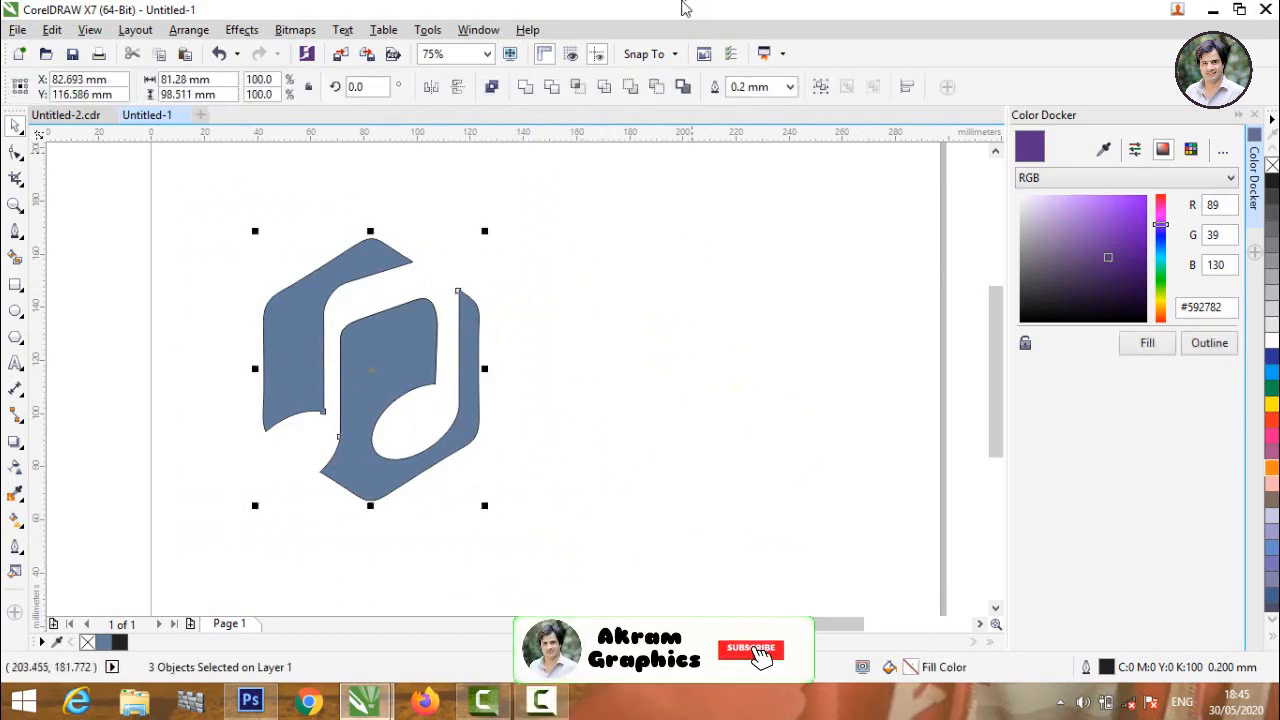
click(790, 88)
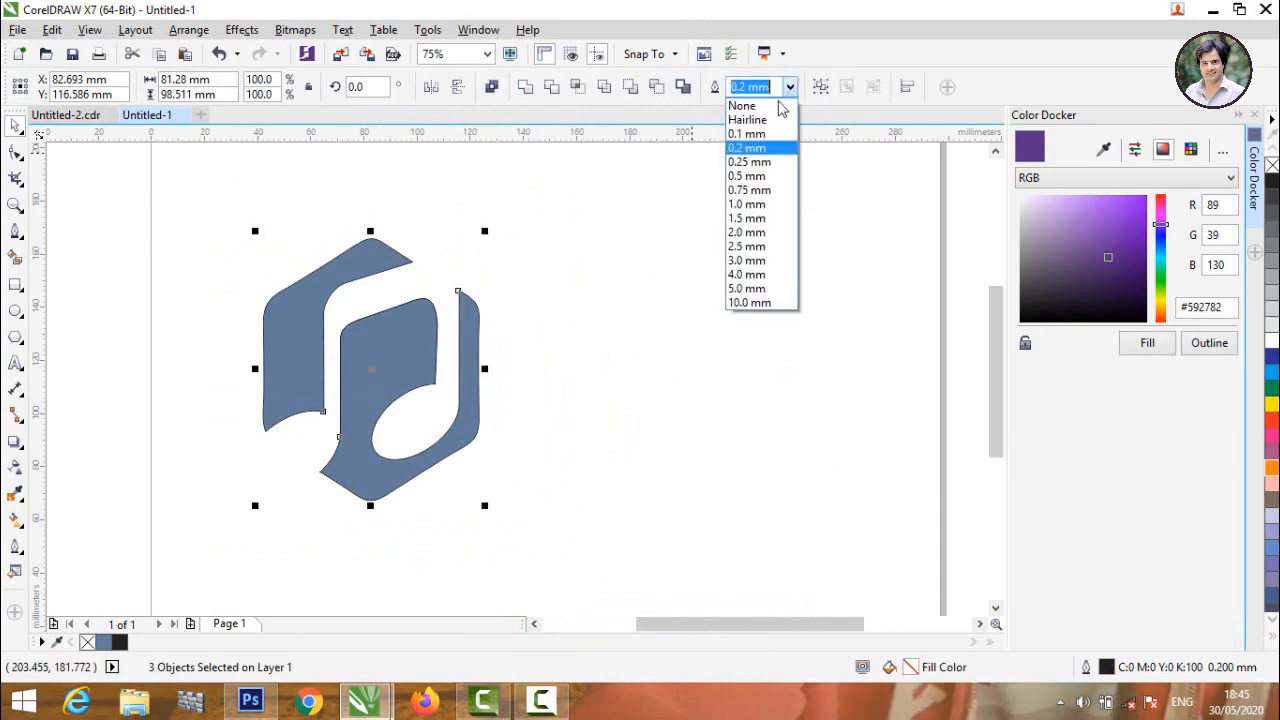
click(760, 106)
click(610, 326)
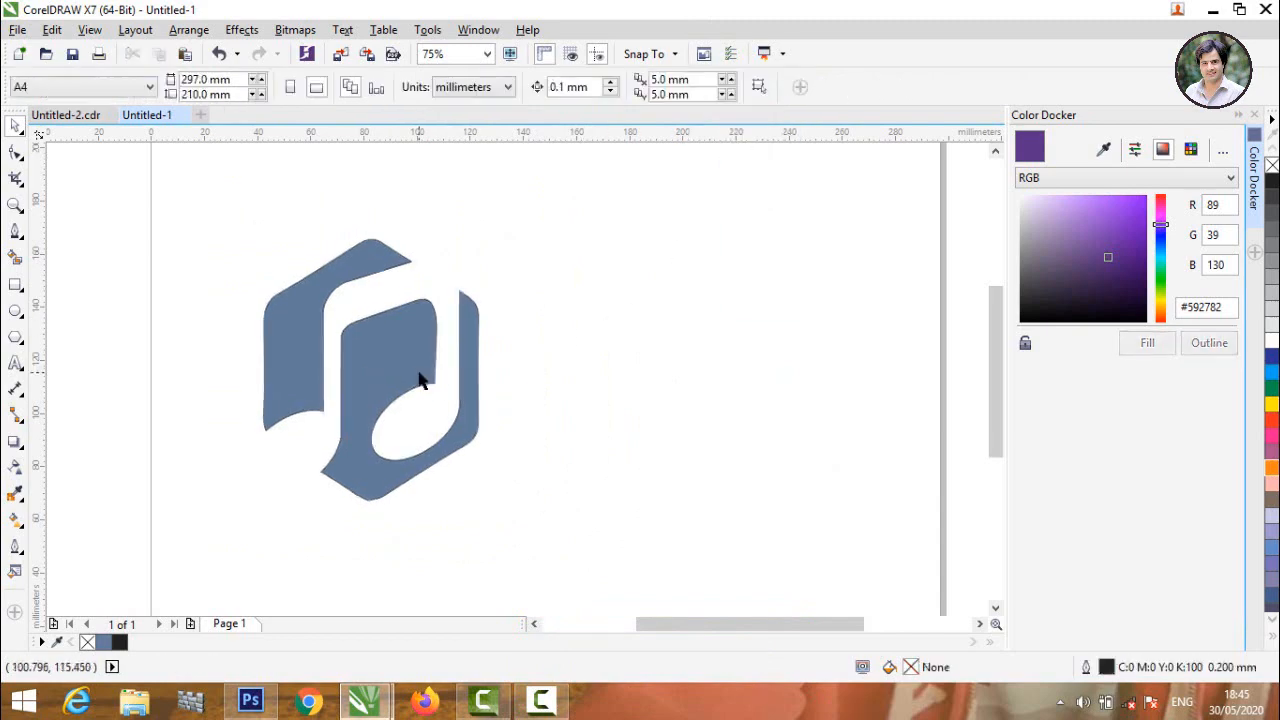
Bring the five-stripe red and yellow color palette image from the computer onto the page beside the logo
scroll(640, 405, down, 2)
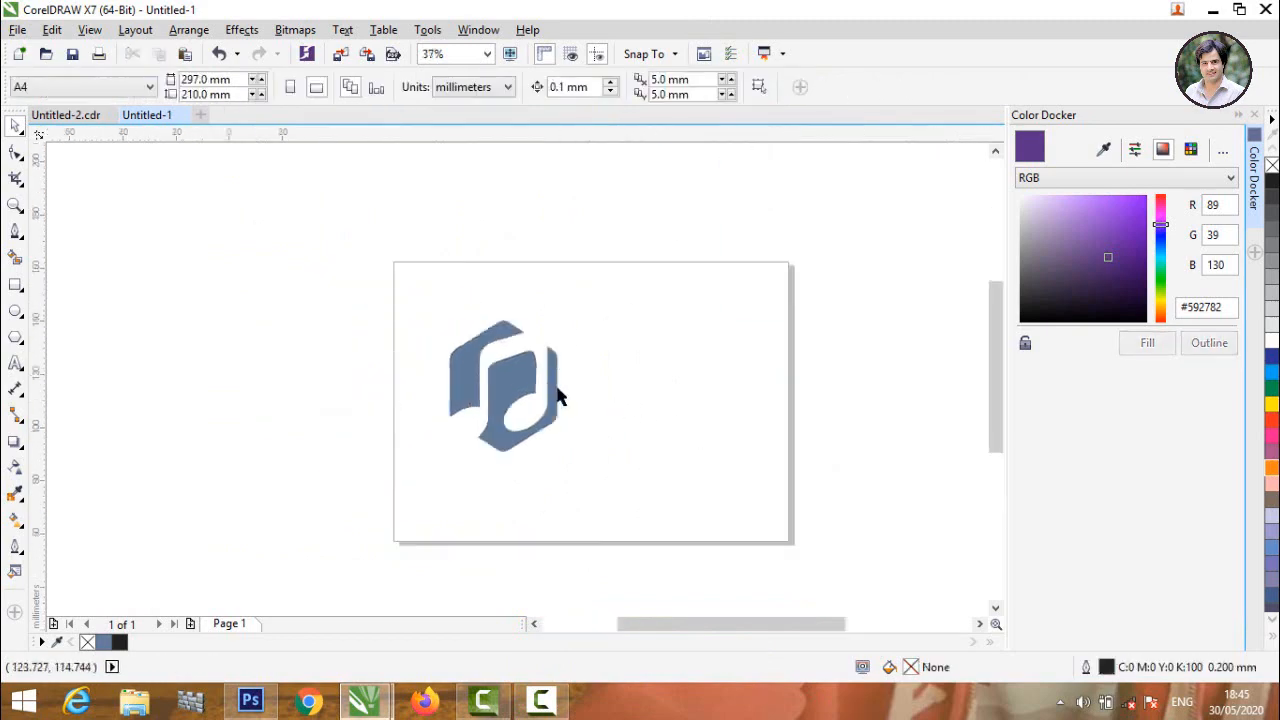
scroll(557, 394, up, 2)
click(1213, 12)
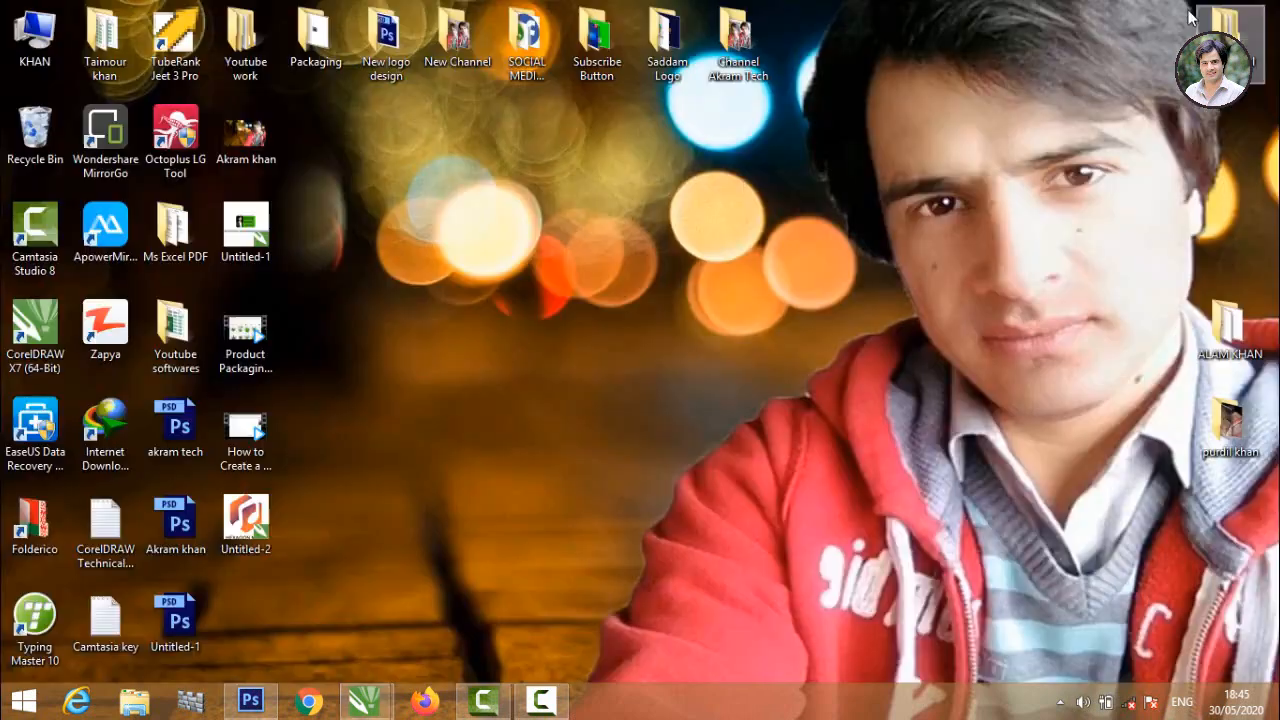
drag(703, 229, 711, 362)
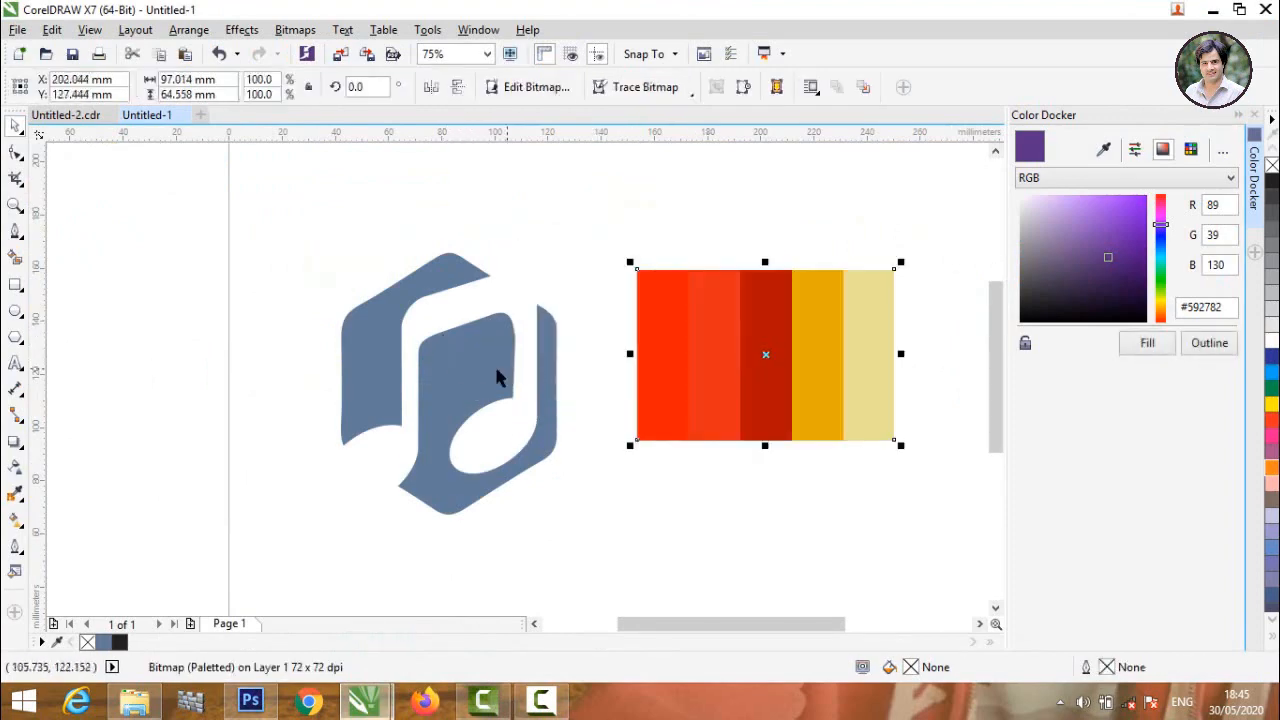
Fill the logo's connected inner and lower-right shape with the dark red #A50000 sampled from the palette image
click(474, 366)
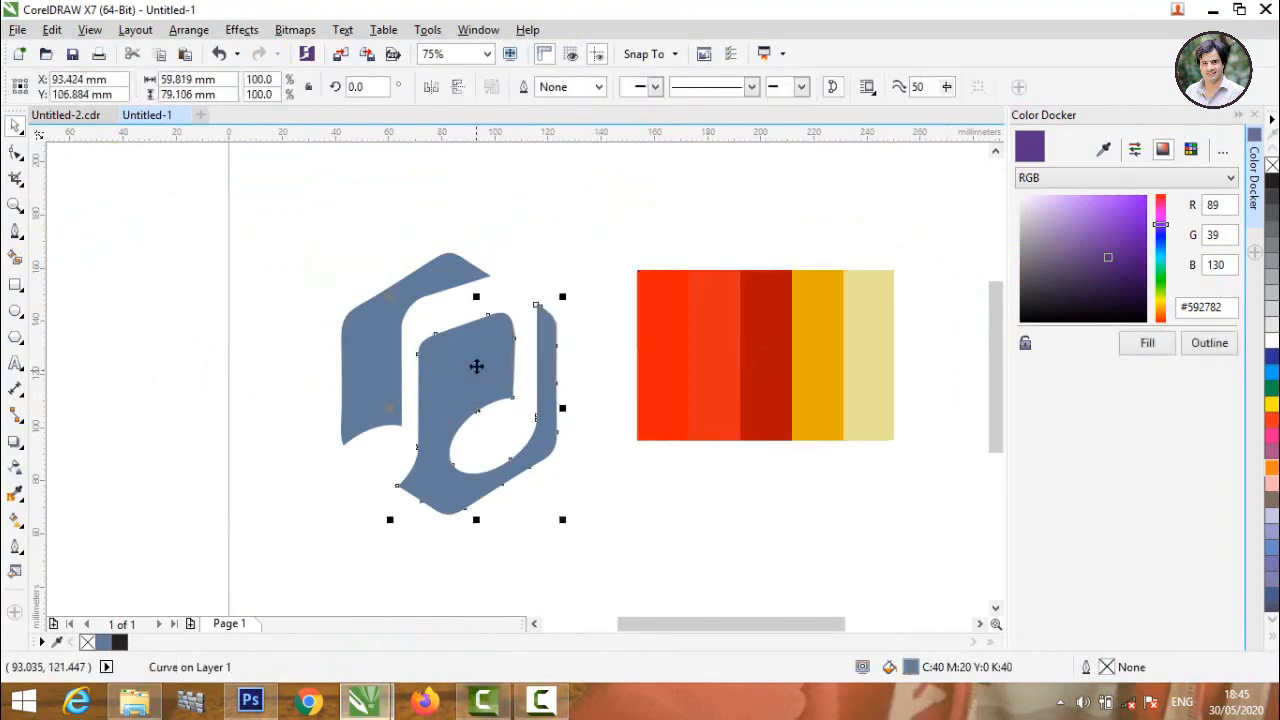
click(1105, 149)
click(783, 362)
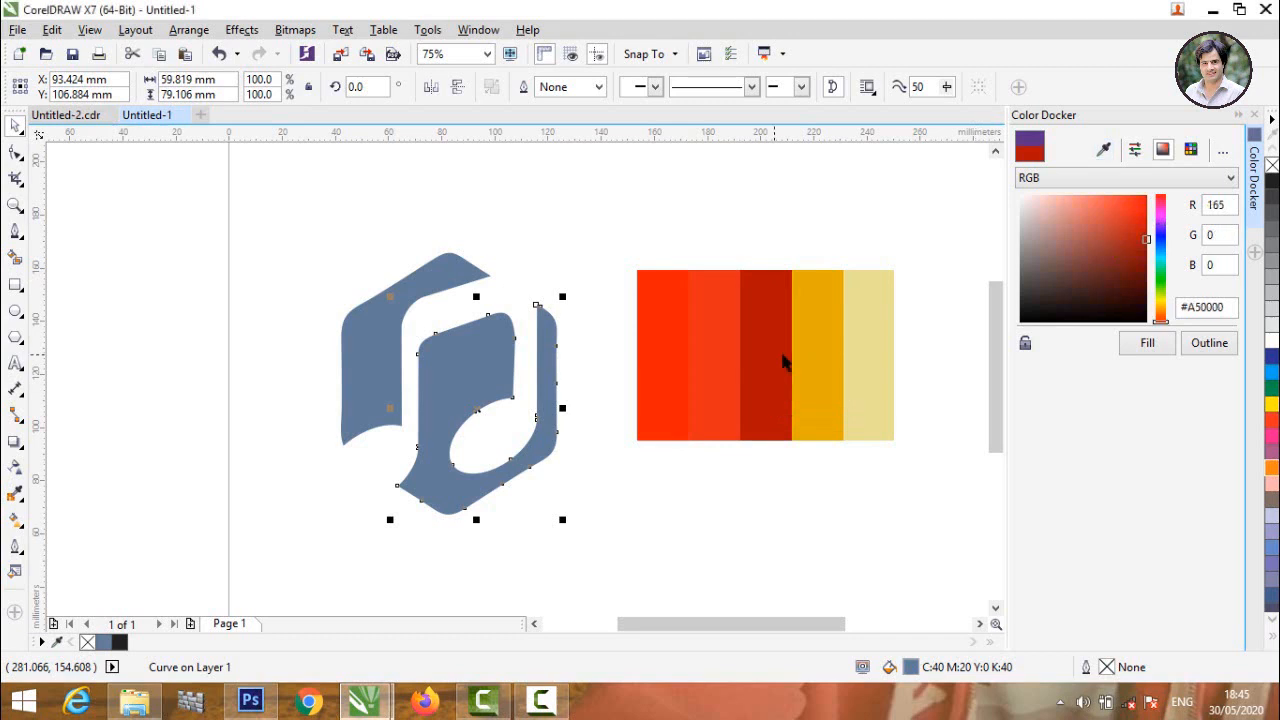
click(1146, 345)
Fill the logo's upper-left shape with the orange-red #D61A1A sampled from the palette image's second stripe
click(435, 277)
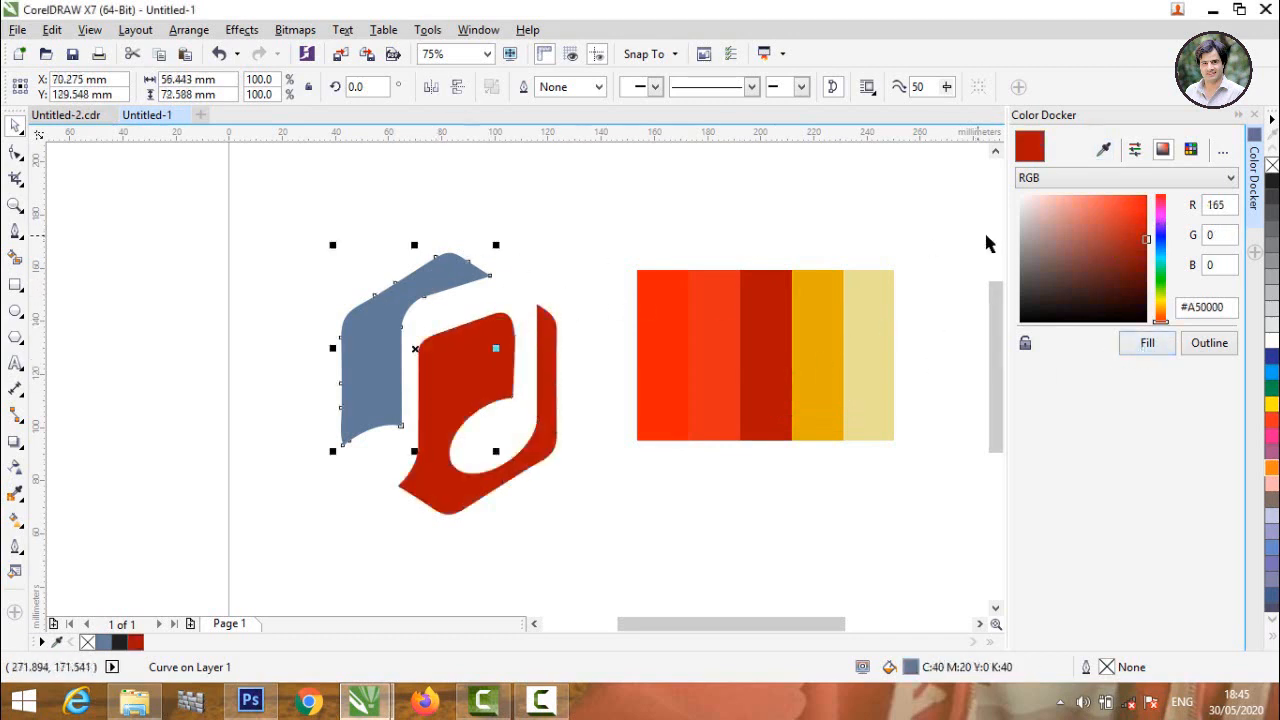
click(1104, 149)
click(724, 345)
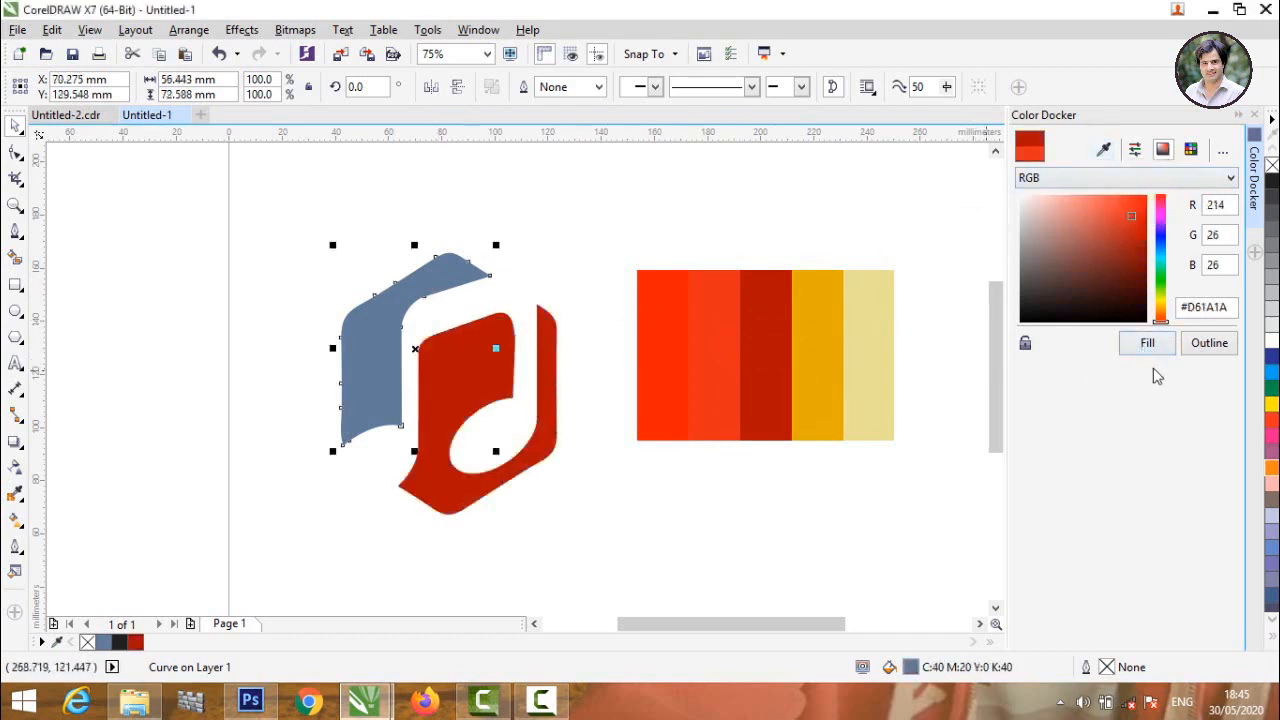
click(1150, 345)
click(622, 262)
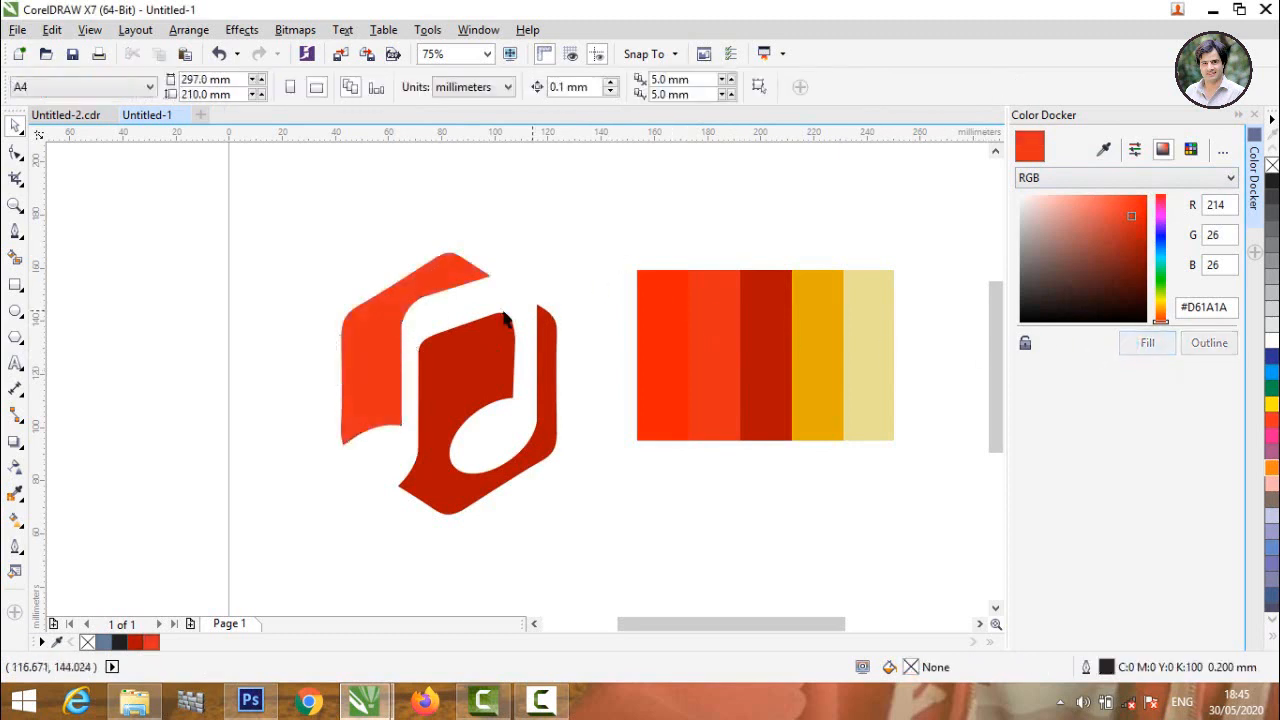
Try the palette's golden yellow #DDB200 as the fill of the inner and lower-right shape, and undo it
click(370, 320)
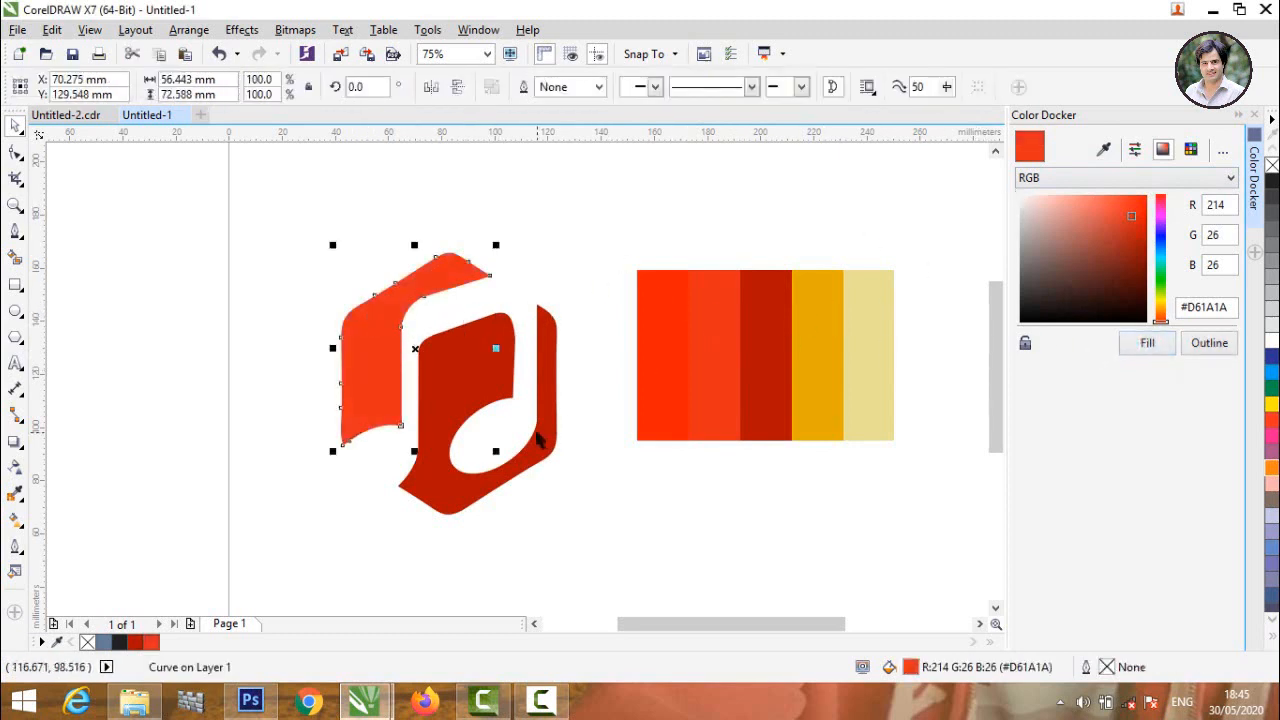
click(488, 392)
click(1102, 152)
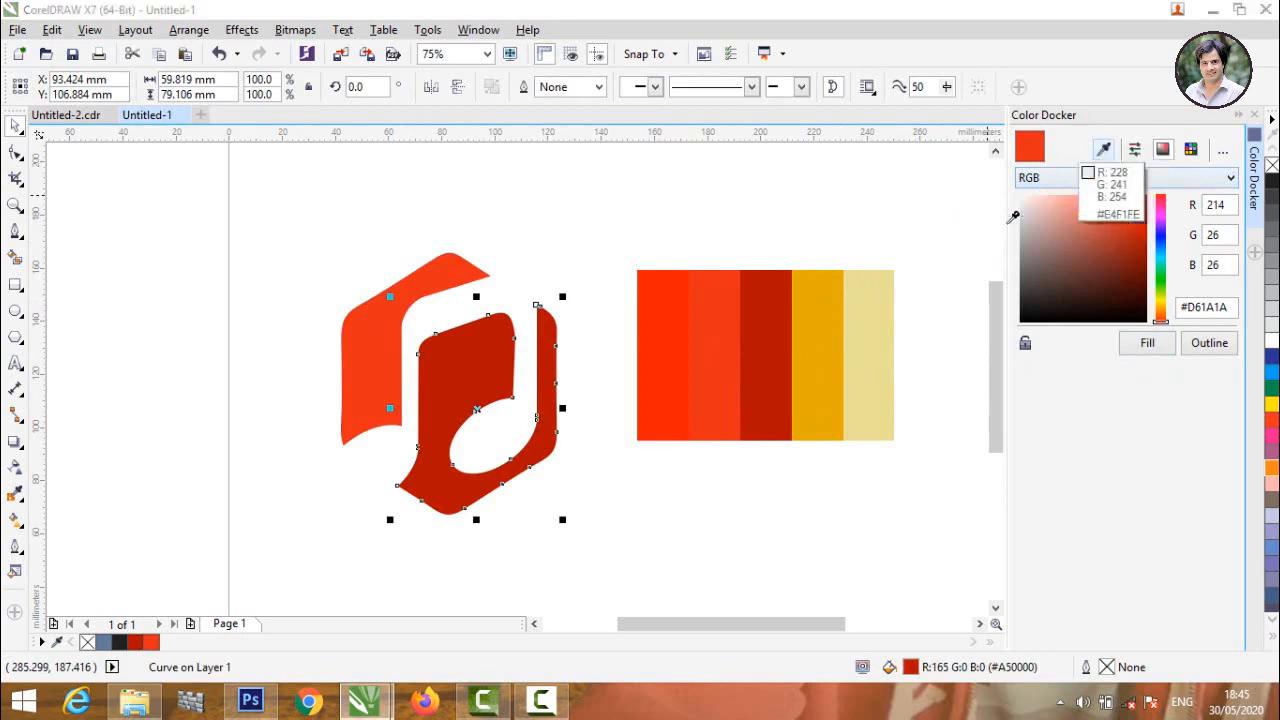
click(808, 326)
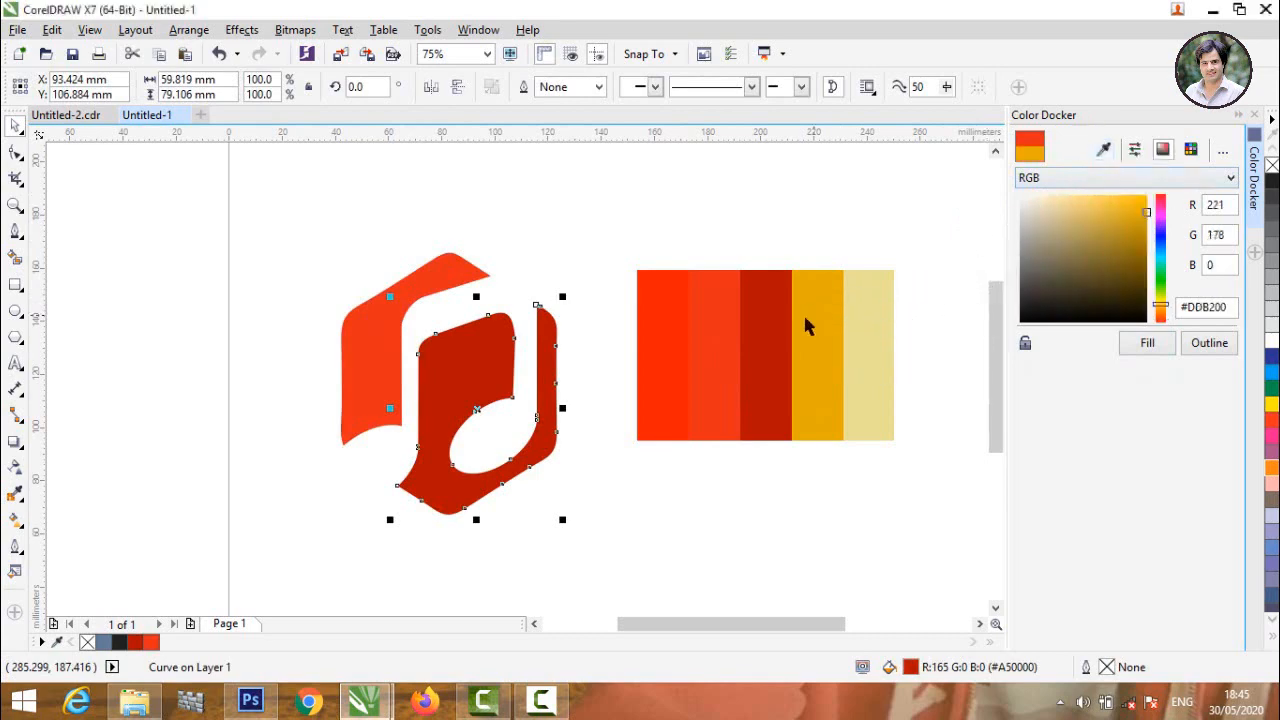
click(1146, 350)
click(543, 294)
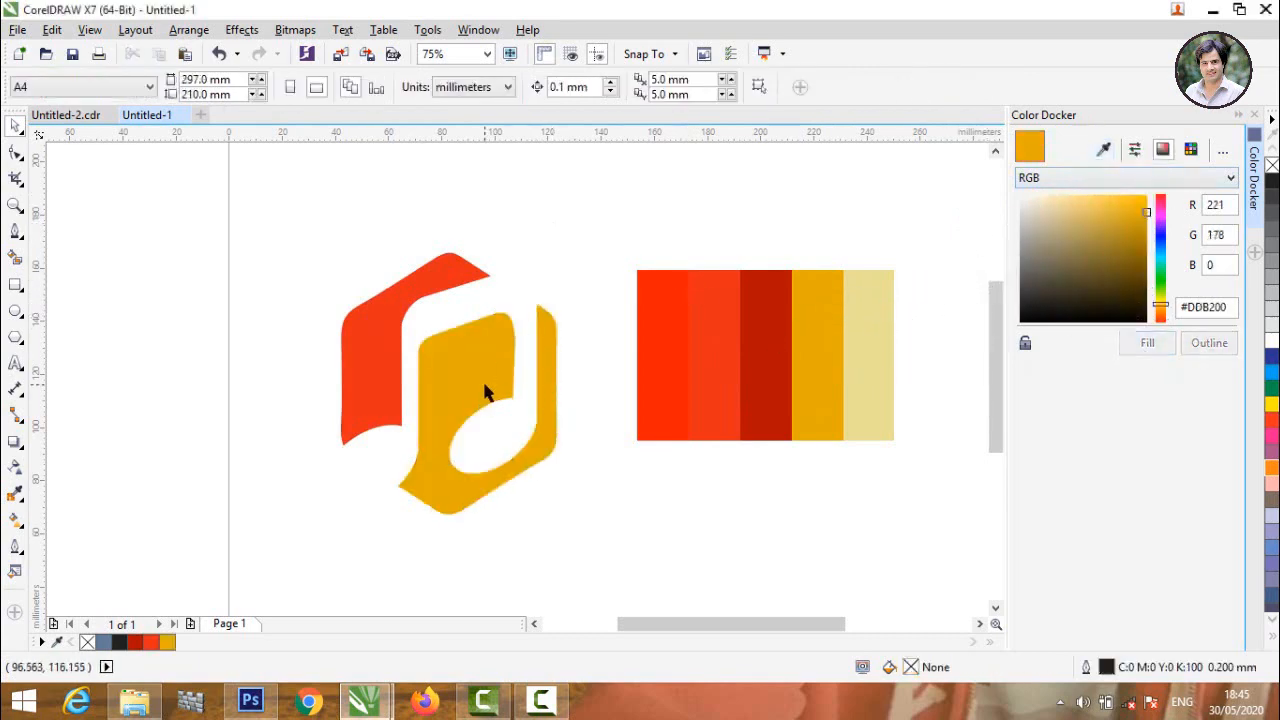
key(ctrl+z)
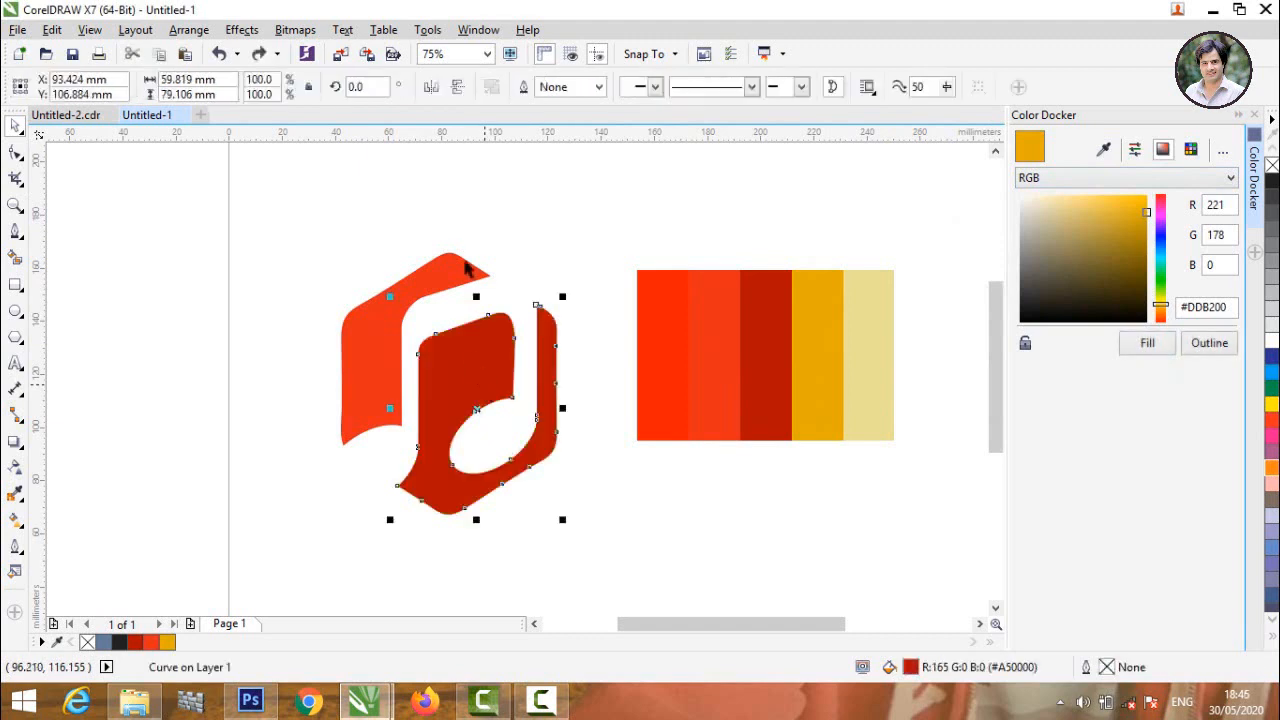
key(Escape)
Fill the logo's upper-left shape with the bright green #77FF00 by shifting the color picker's hue
click(380, 326)
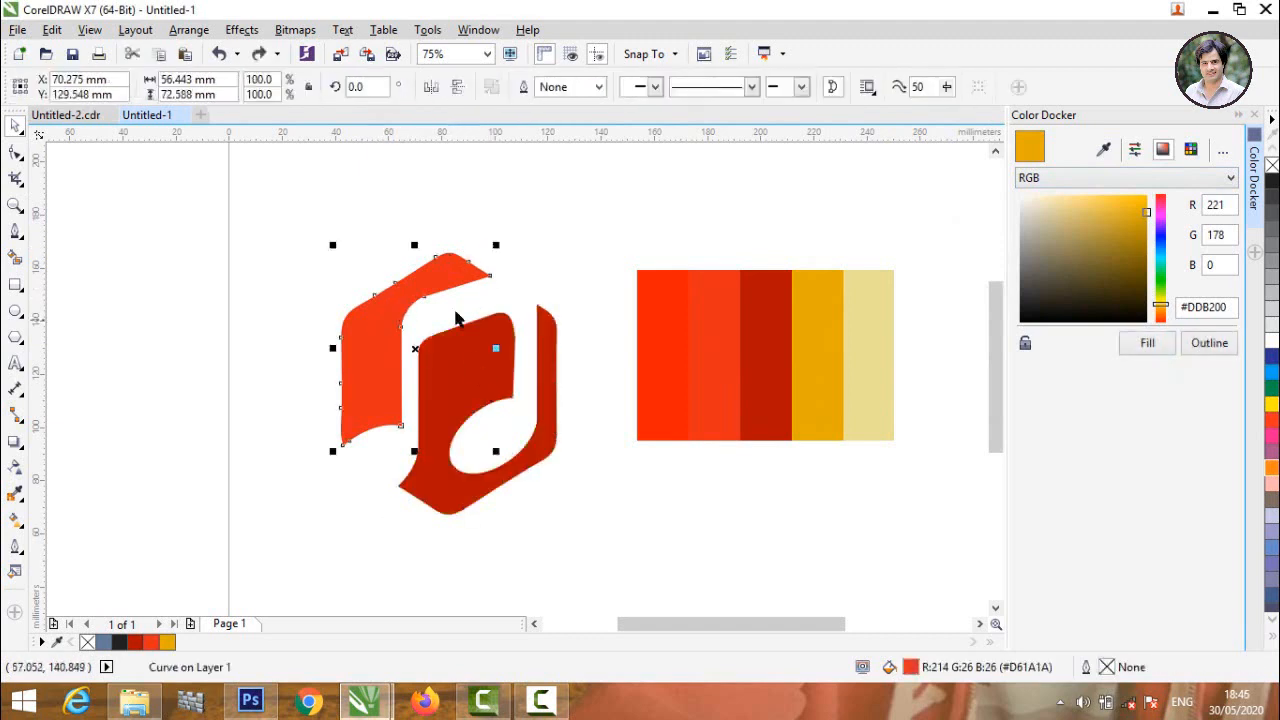
click(1104, 151)
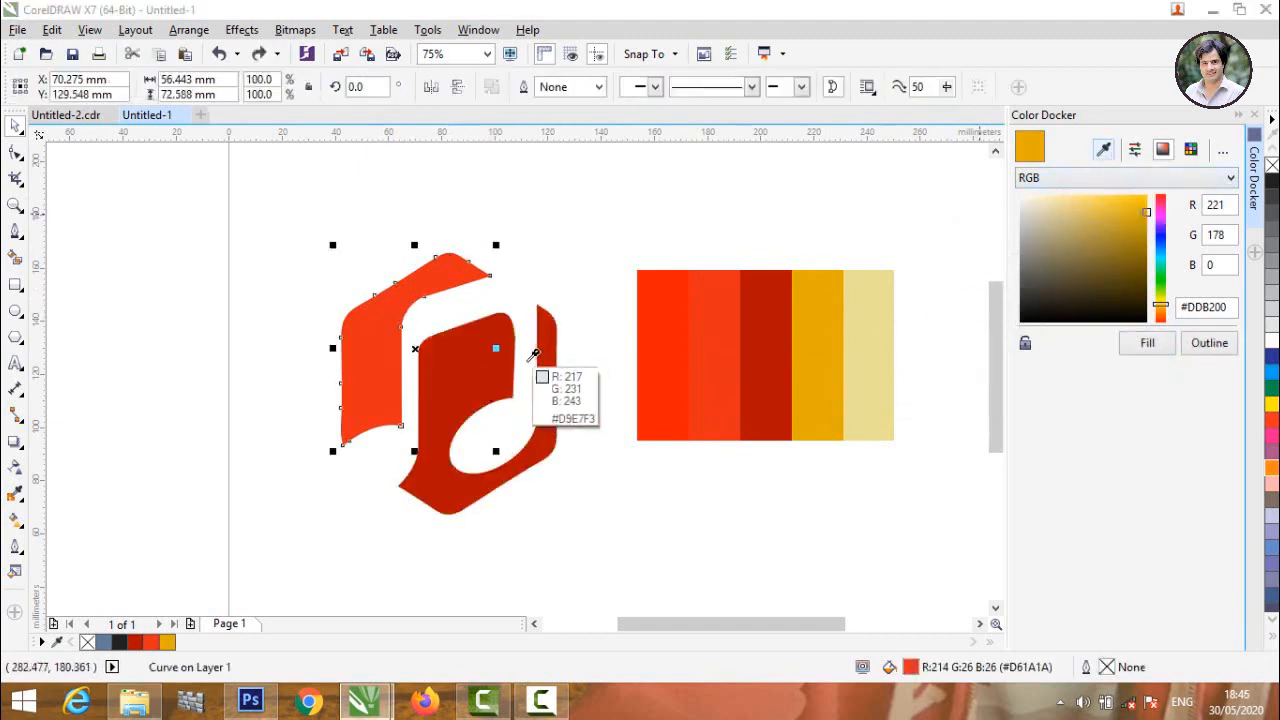
click(1163, 285)
click(1162, 309)
drag(1163, 307, 1161, 289)
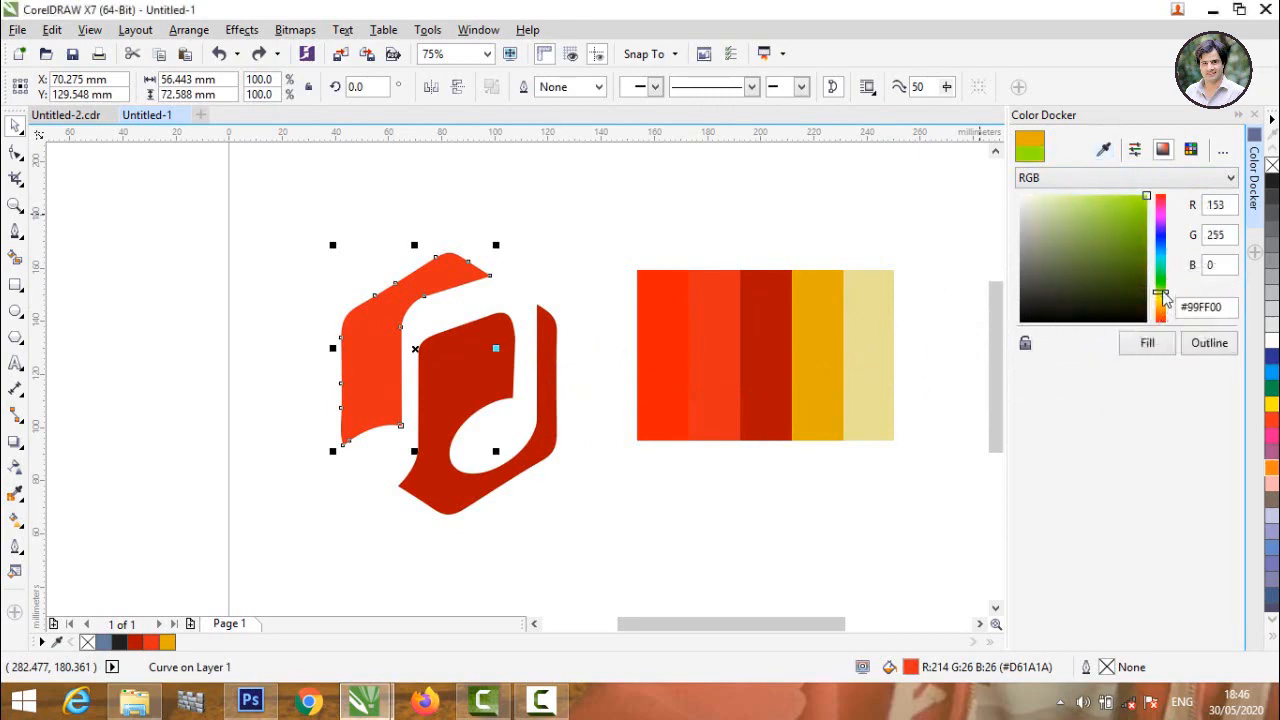
click(1127, 346)
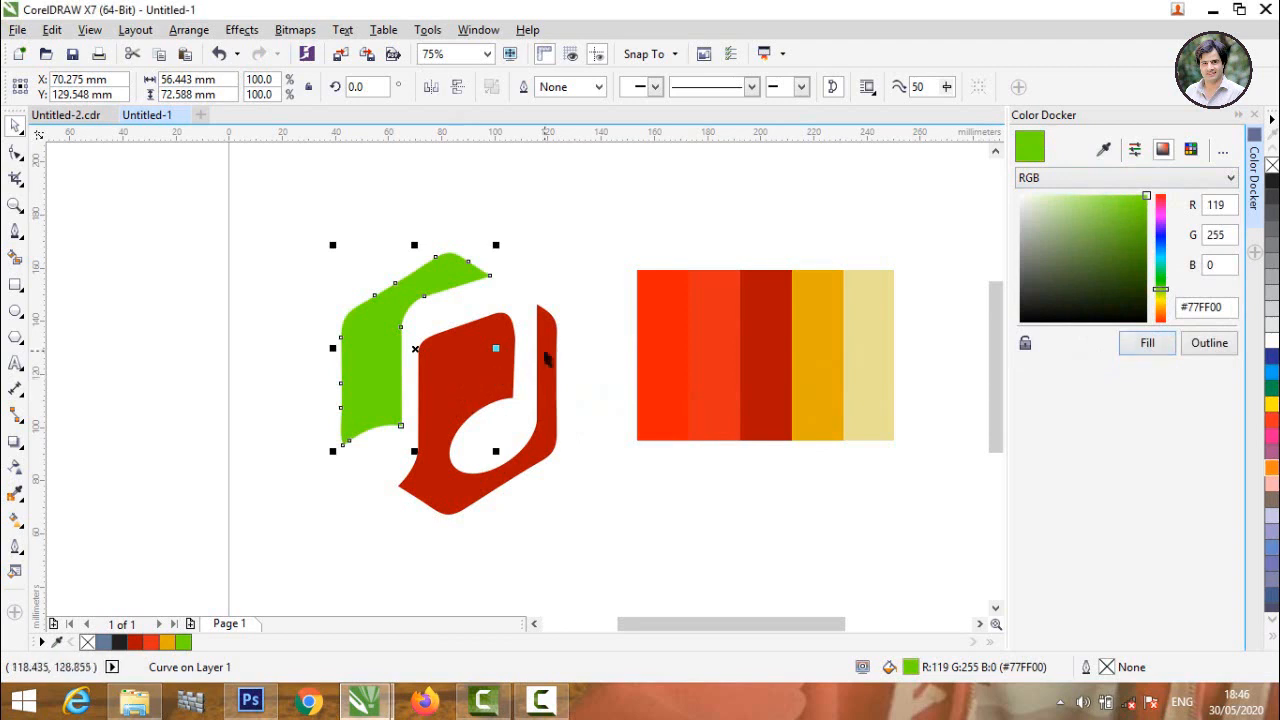
click(640, 206)
Restore the upper-left shape's orange-red fill by sampling #D61A1A from the palette image
click(443, 277)
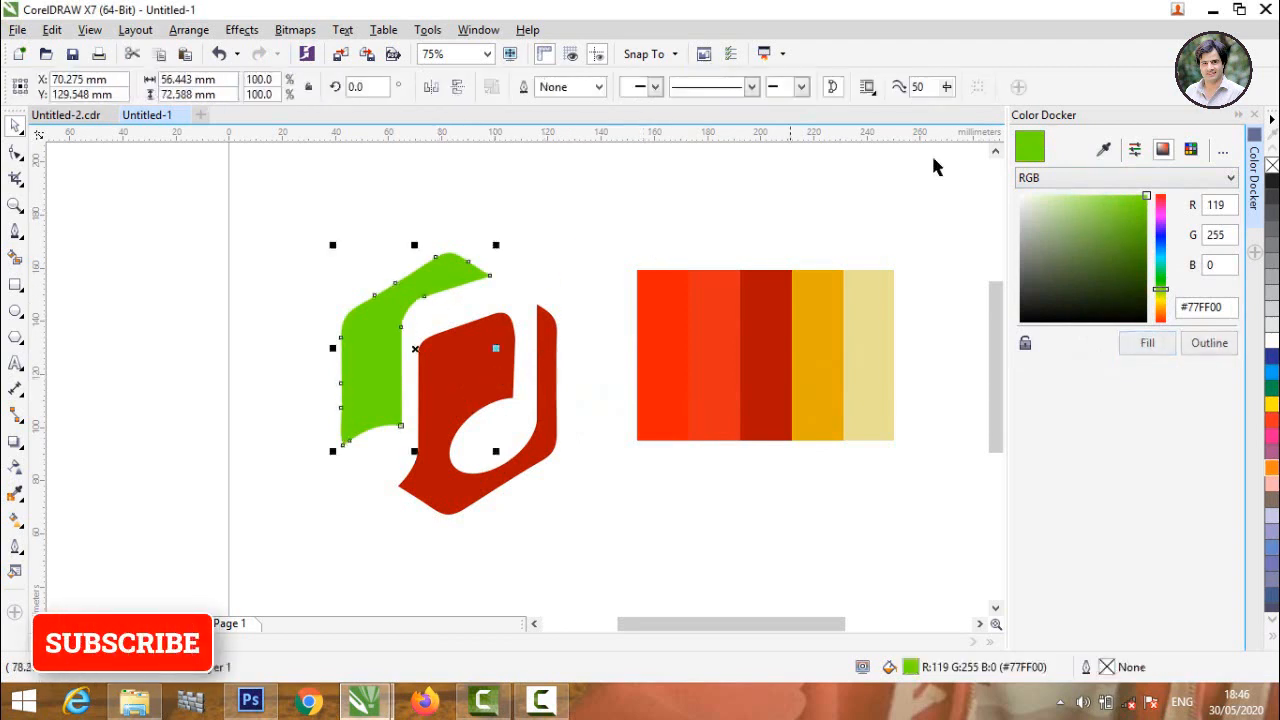
click(1101, 150)
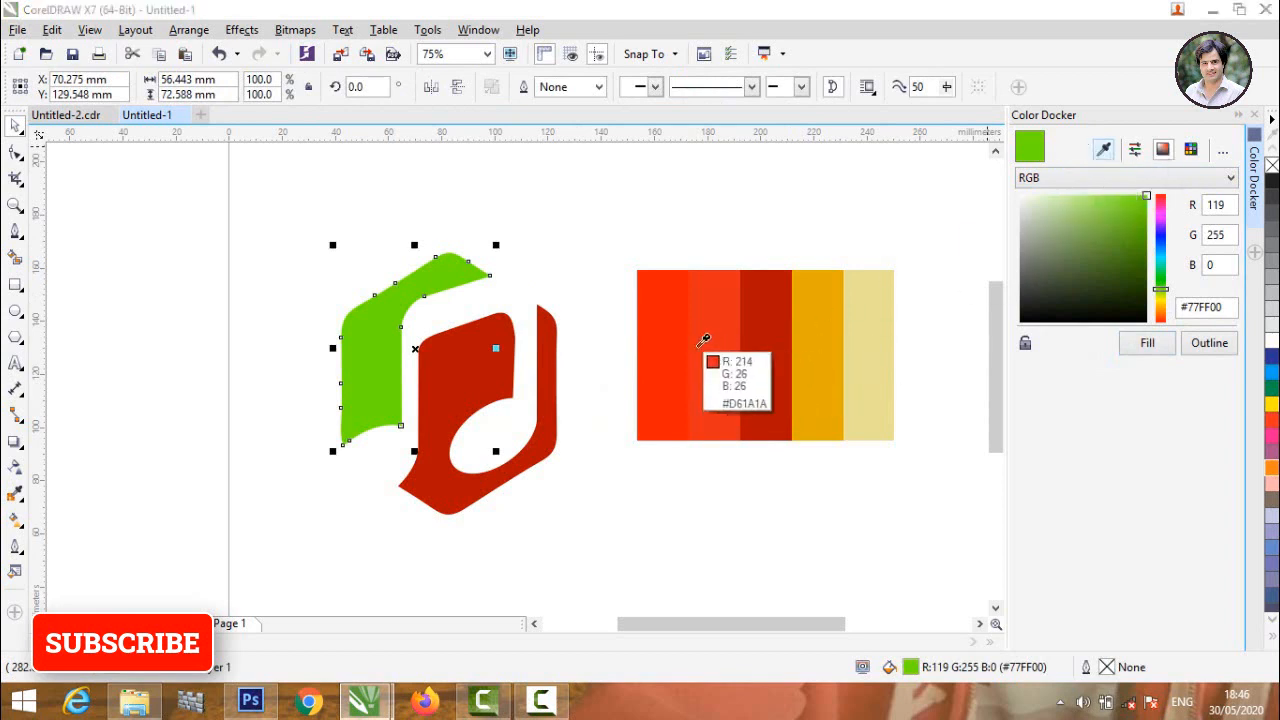
click(752, 343)
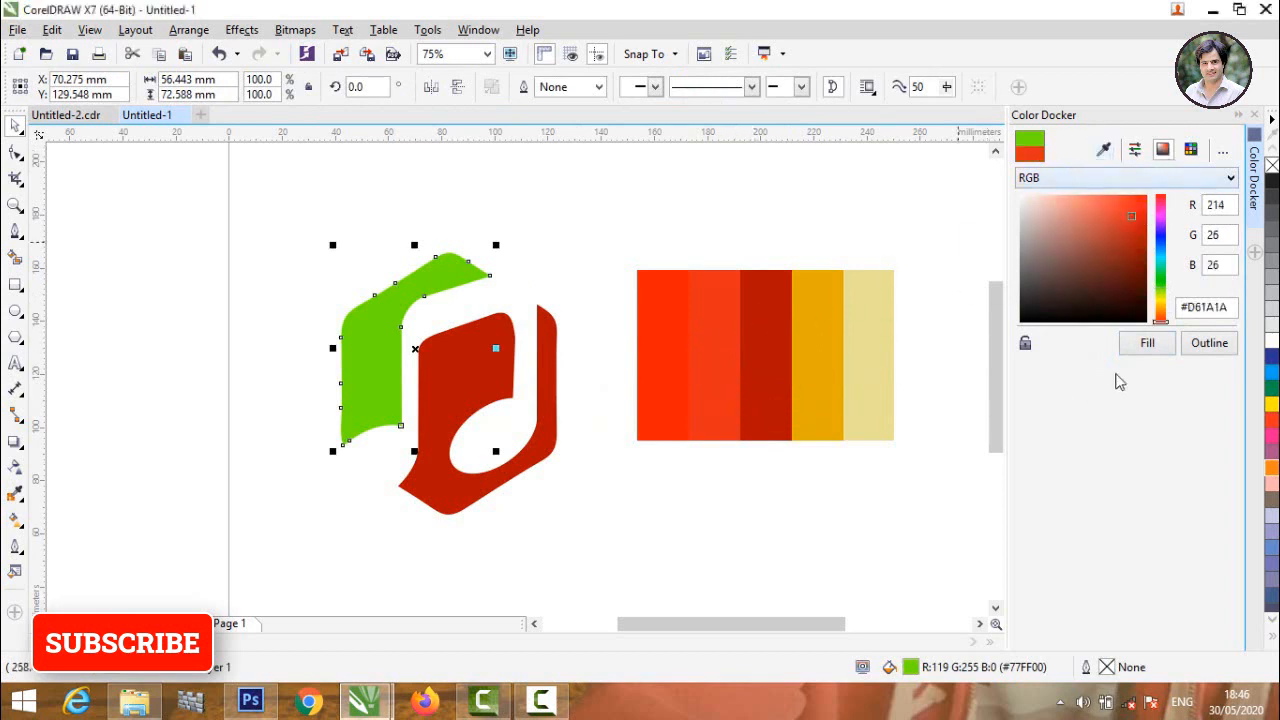
click(1149, 350)
click(582, 275)
Check the recolored logo up close and delete the color palette image from the page
scroll(549, 358, up, 2)
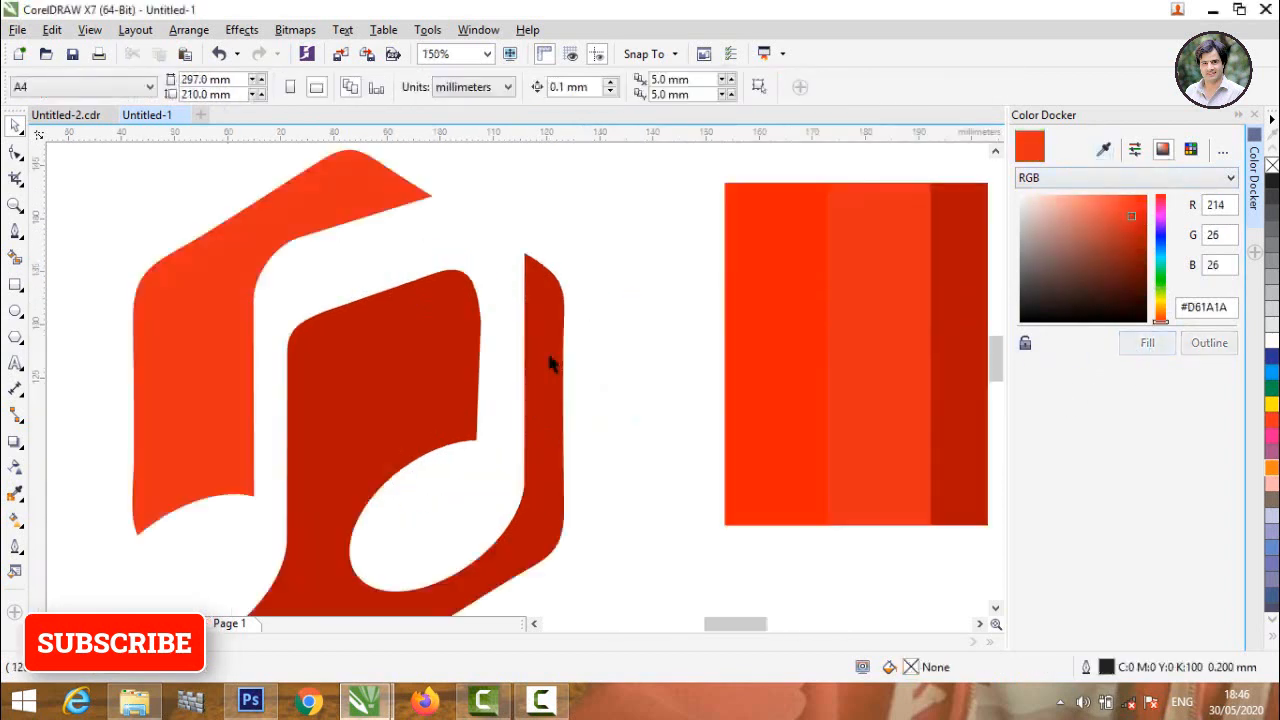
scroll(497, 314, down, 2)
click(671, 340)
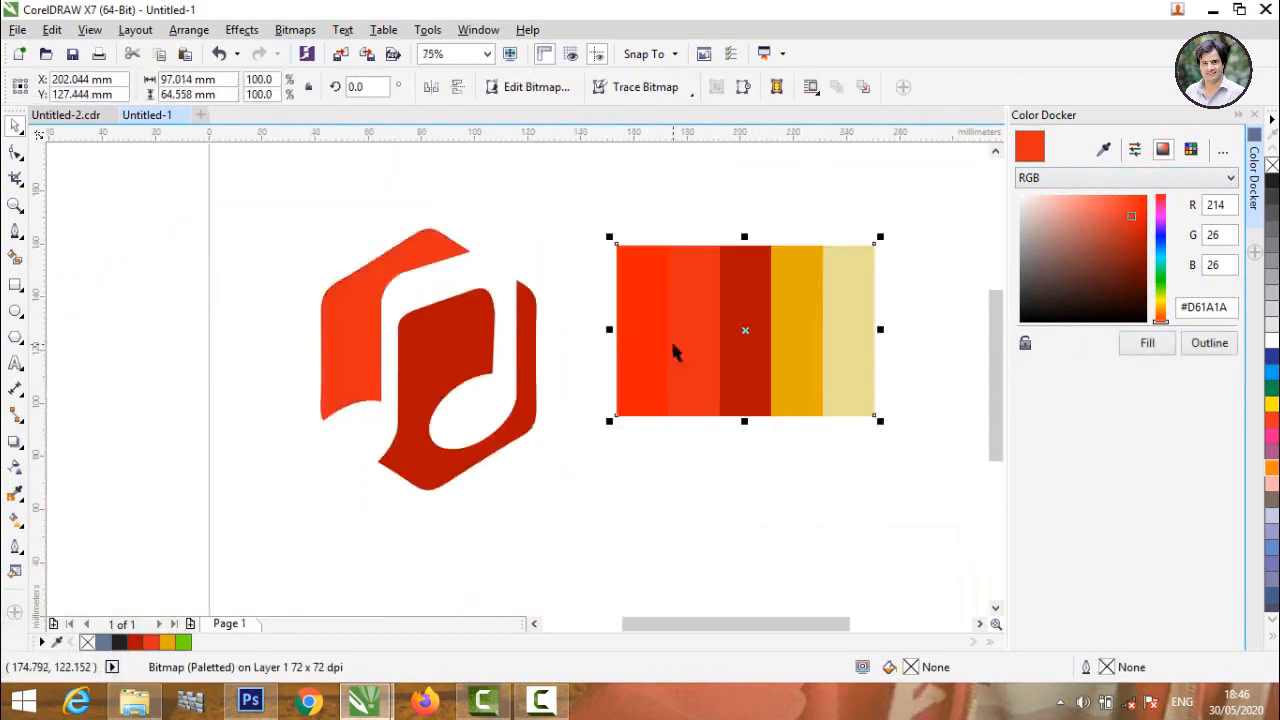
key(Delete)
Add the artistic text "HEXAGON MUSIC" below the logo and set its font to Arial Rounded MT Bold
click(16, 366)
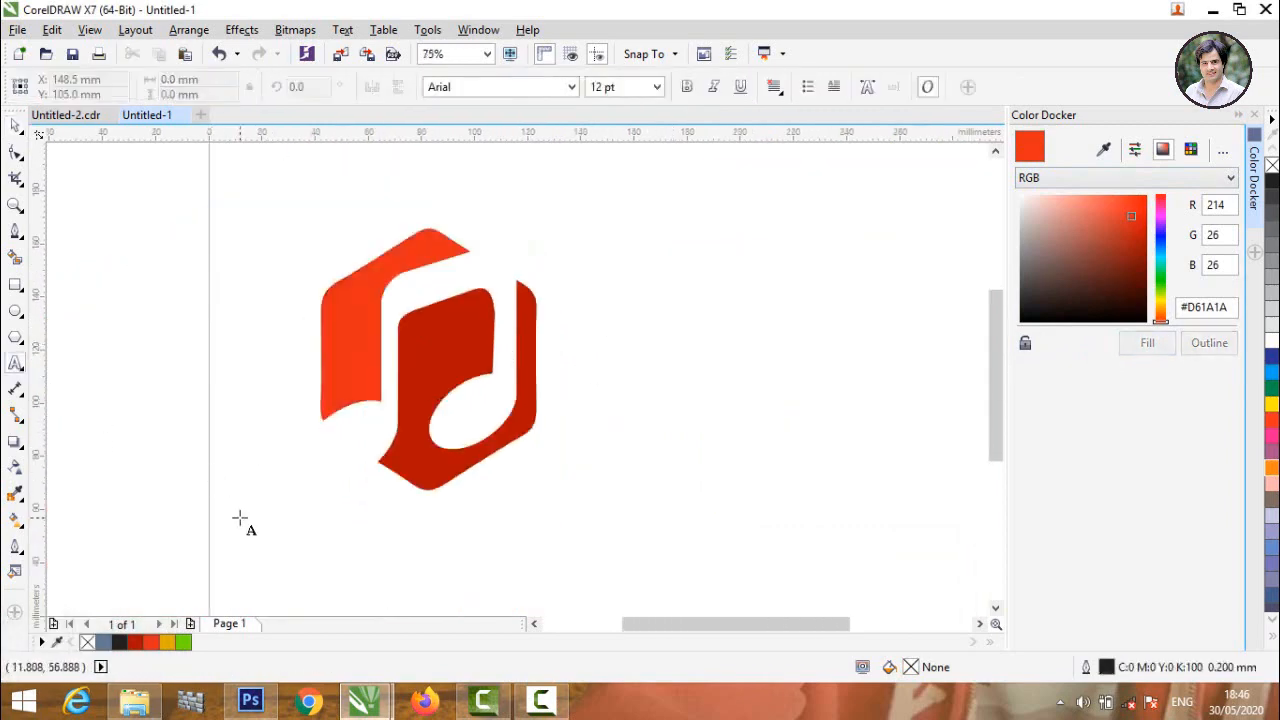
click(240, 517)
text(HEXAGON MUS)
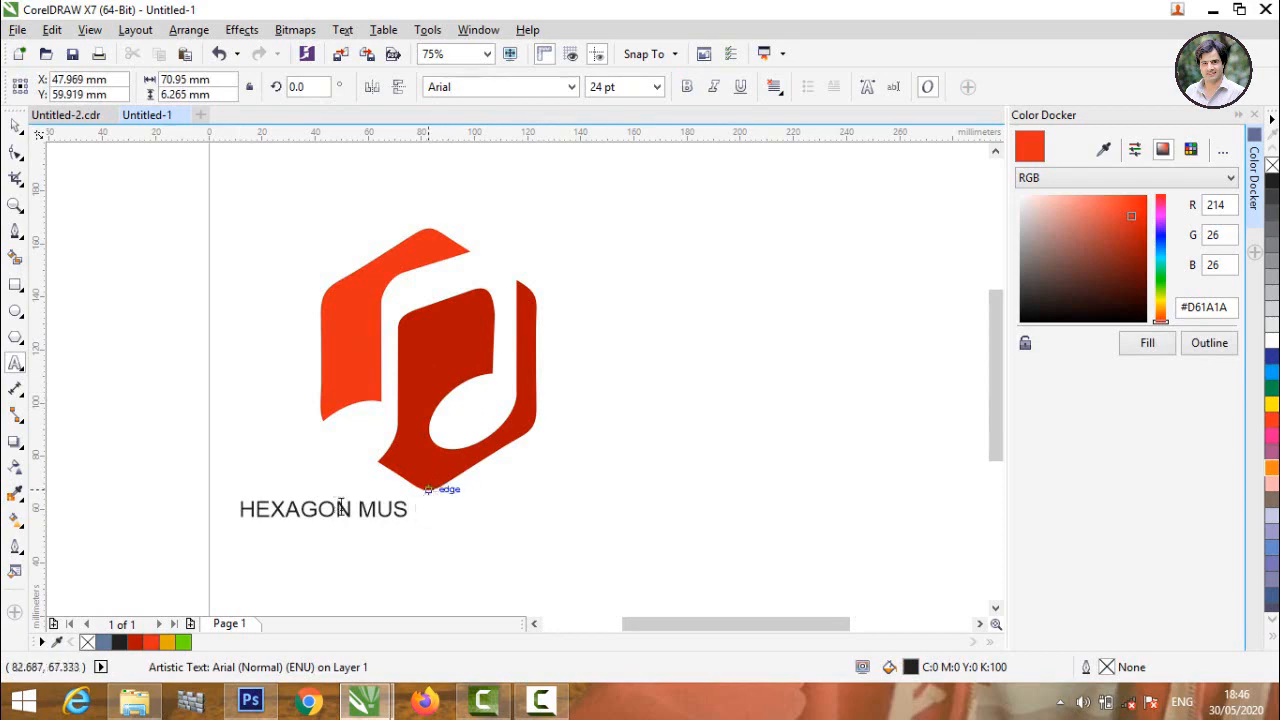
drag(341, 507, 234, 506)
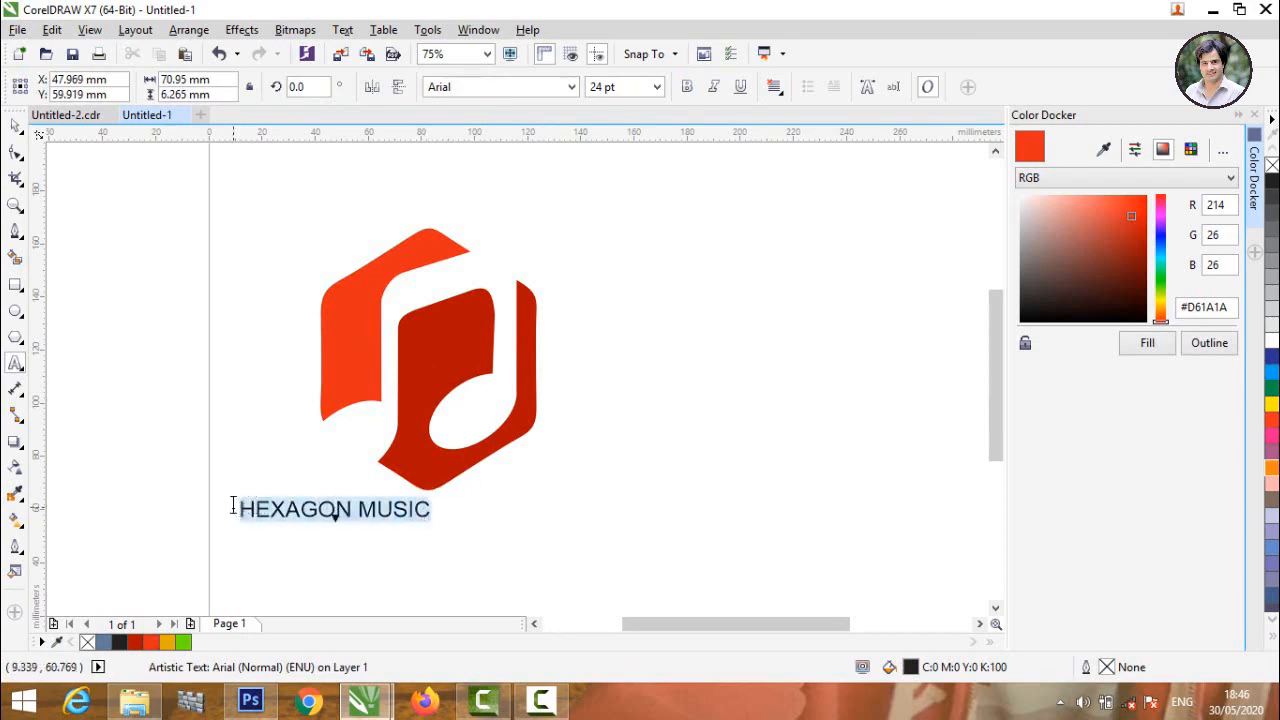
click(572, 88)
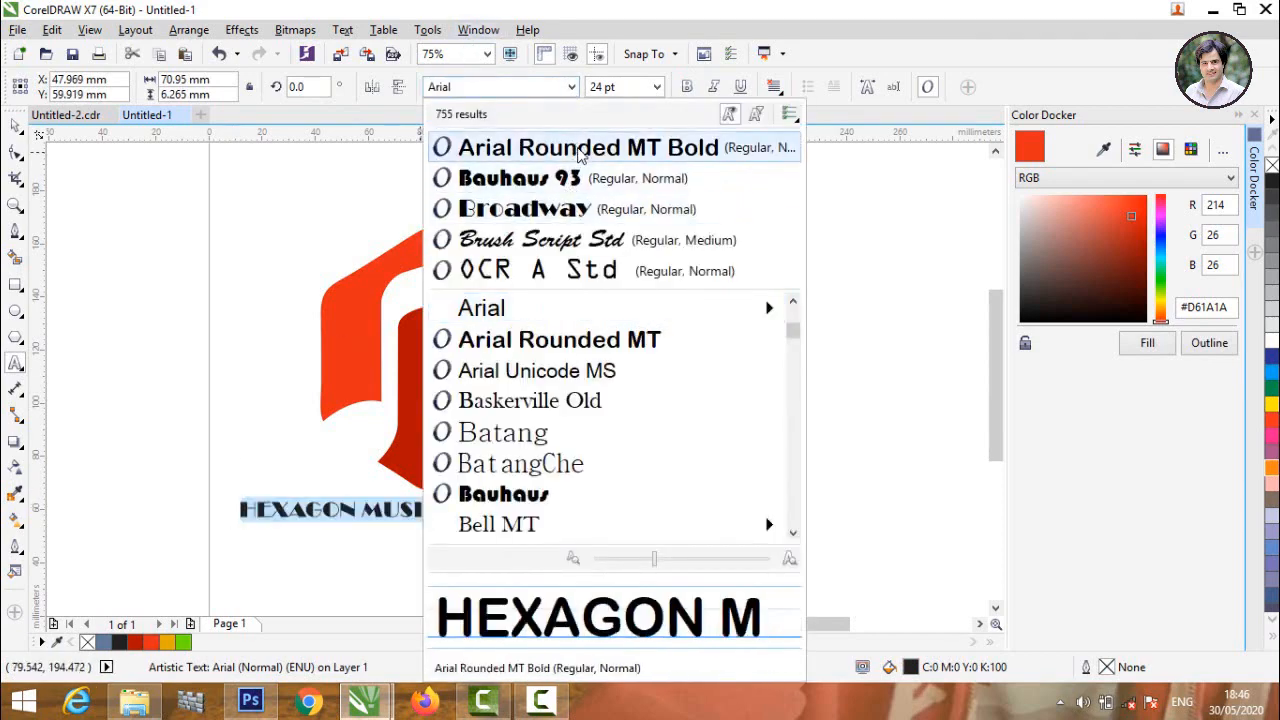
click(580, 150)
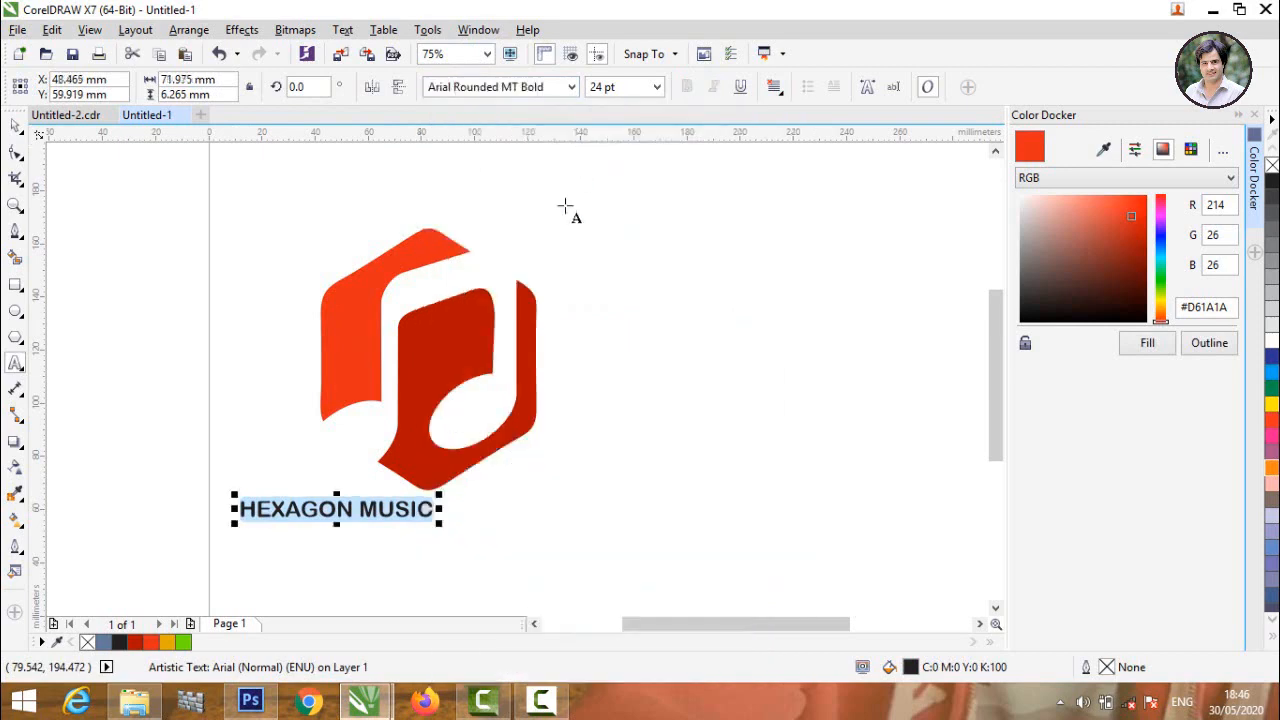
Enlarge the "HEXAGON MUSIC" text to about 110 mm wide and center it beneath the logo
click(16, 128)
click(172, 372)
drag(317, 517, 400, 527)
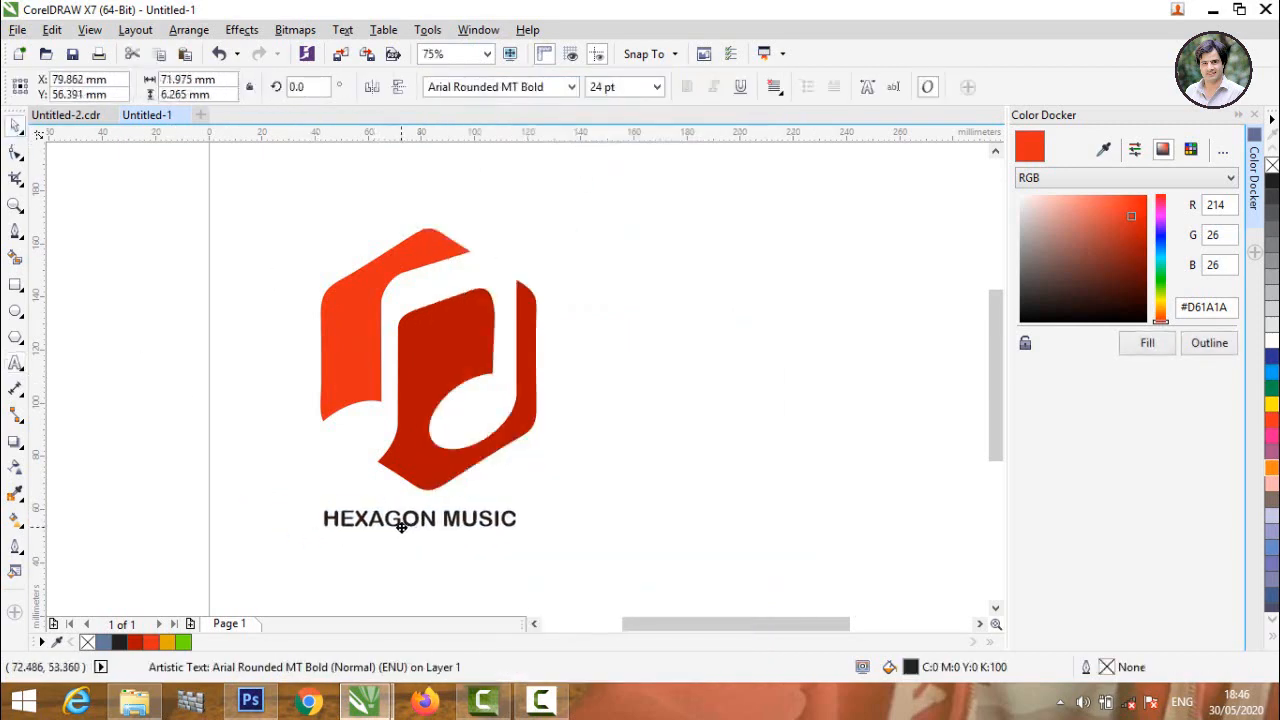
drag(524, 534, 620, 585)
drag(482, 525, 446, 521)
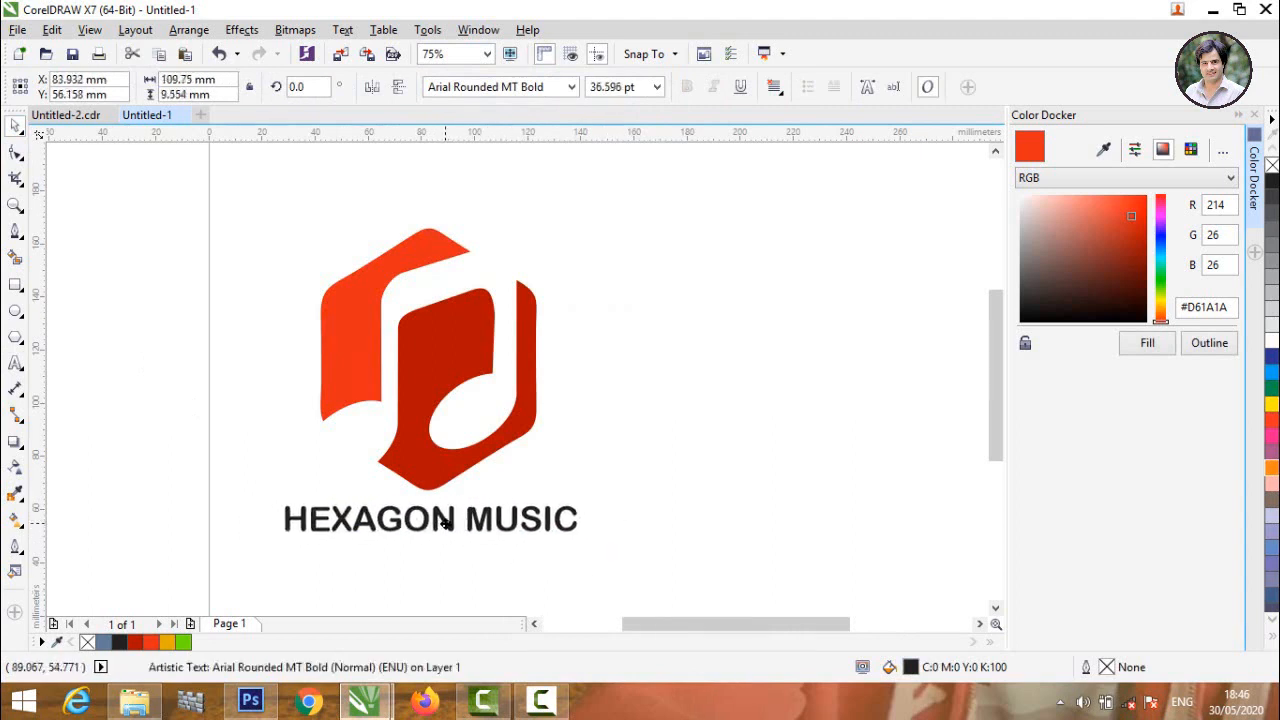
Apply a linear fountain fill to the dark red inner shape, running diagonally from its lower right to its upper left
click(586, 403)
click(490, 347)
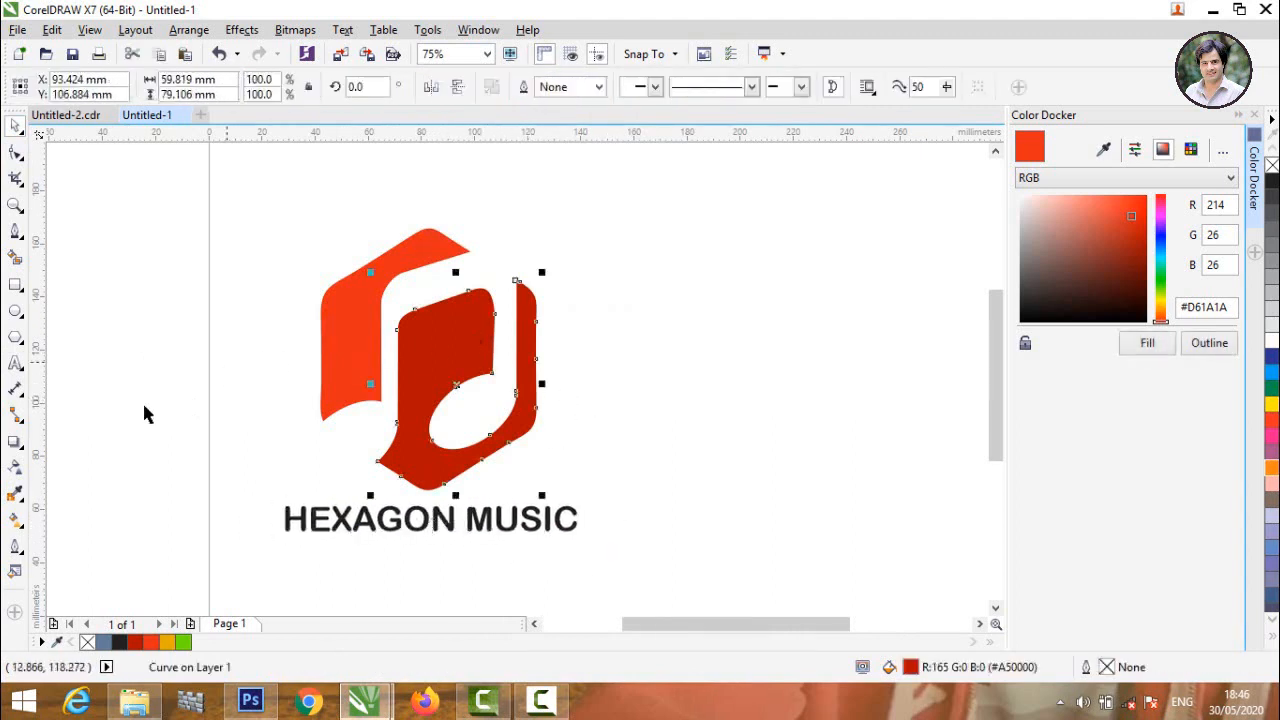
click(15, 522)
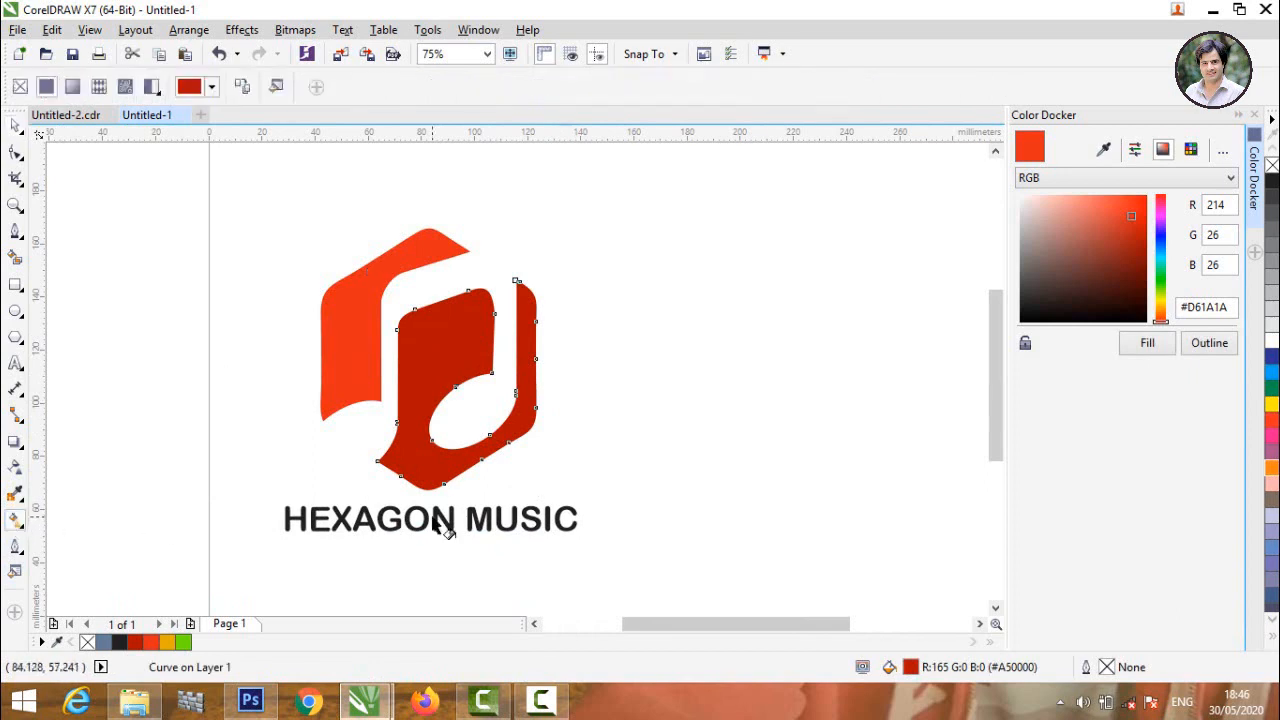
drag(572, 470, 366, 255)
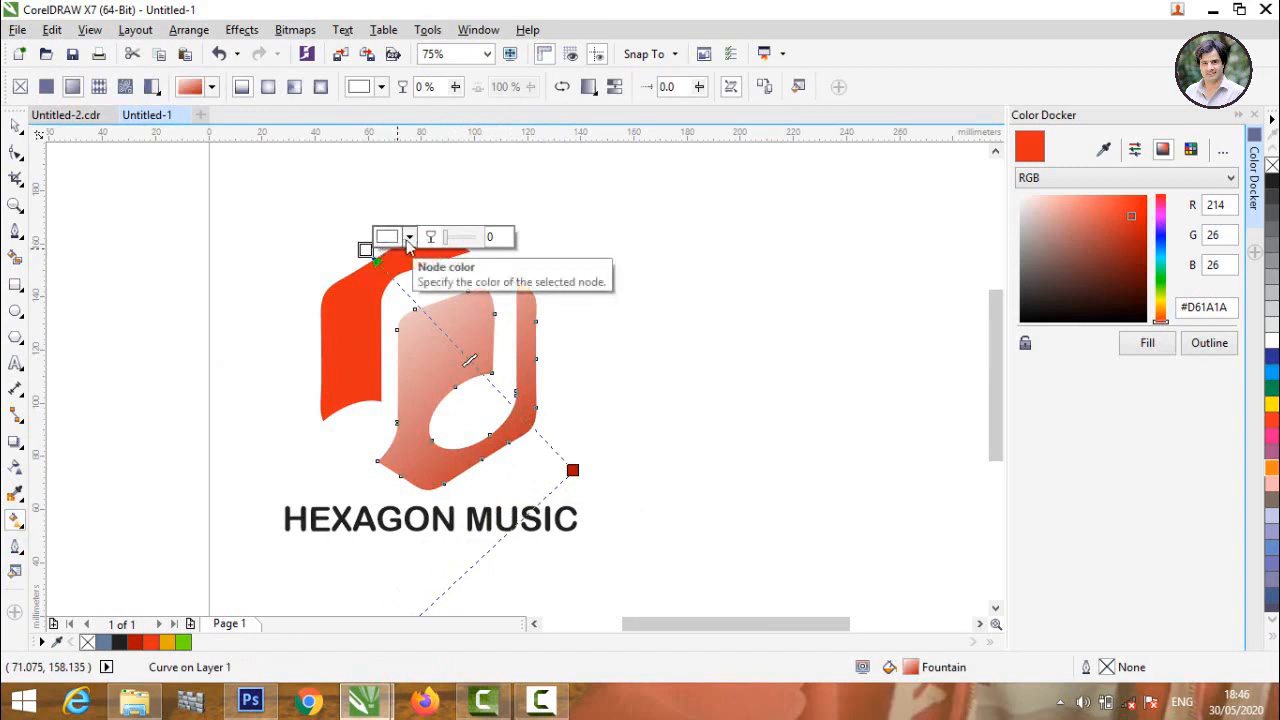
Color the inner shape's upper-left gradient node with a sampled muted brown #7D4343 and pull both gradient nodes inward
click(409, 238)
click(448, 279)
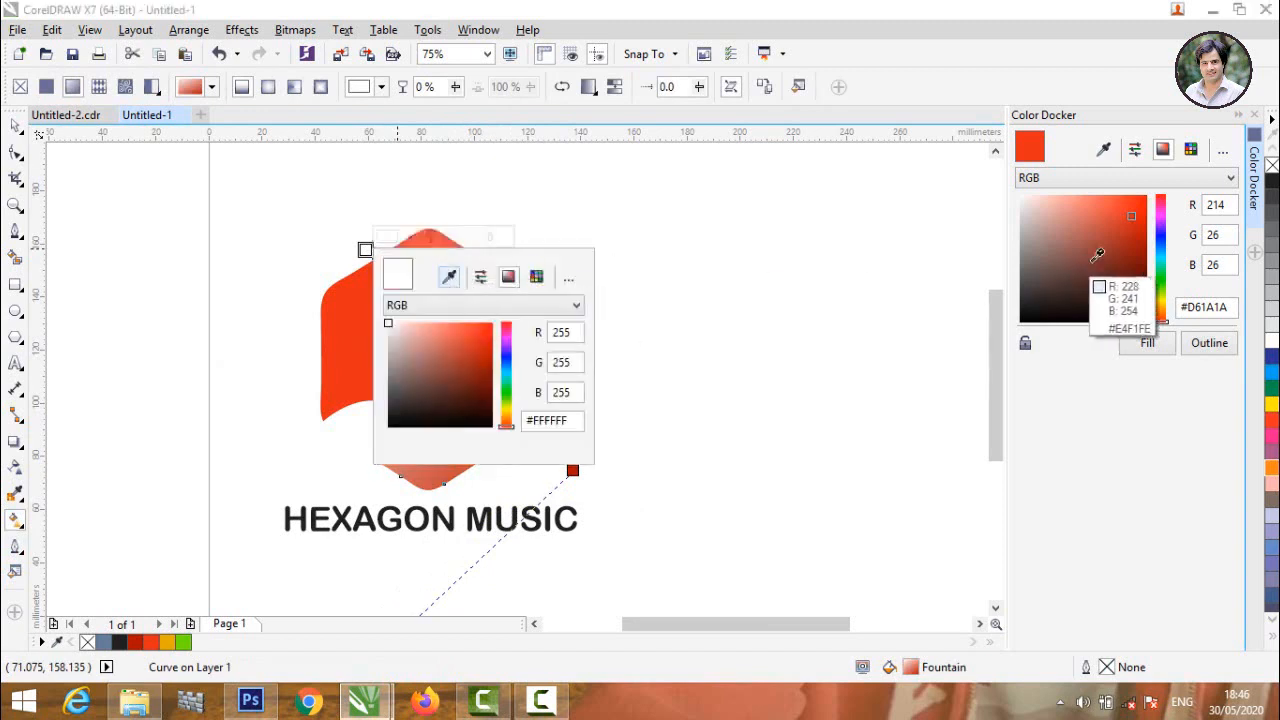
click(1138, 289)
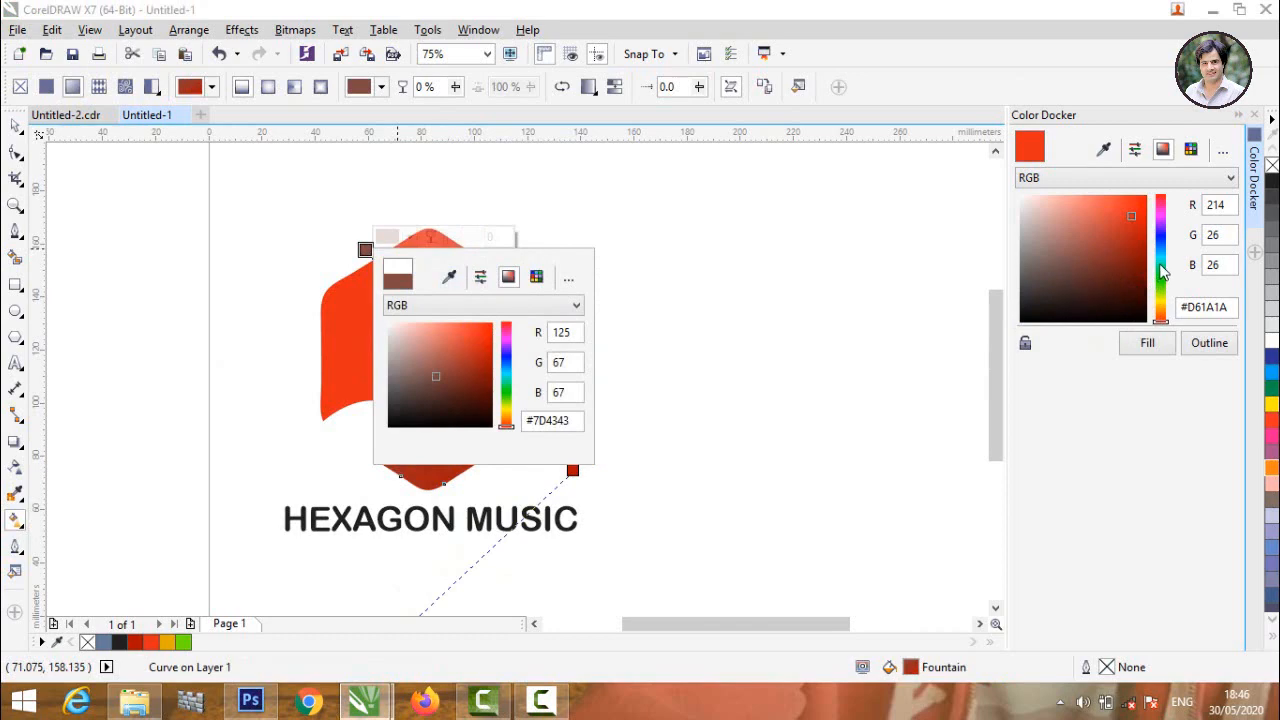
click(1150, 354)
drag(365, 252, 445, 356)
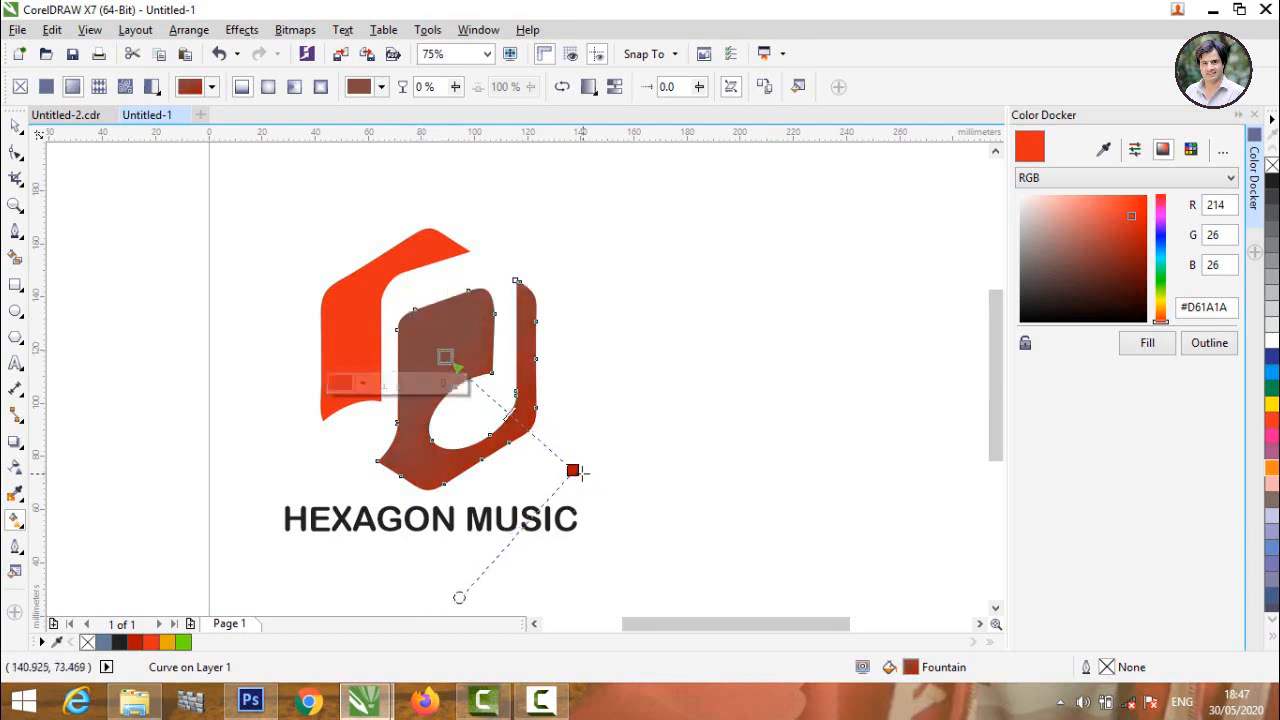
drag(573, 470, 553, 454)
Give the upper-left shape a diagonal linear gradient with its white node recolored to sampled orange-red, and move the start node closer
click(350, 296)
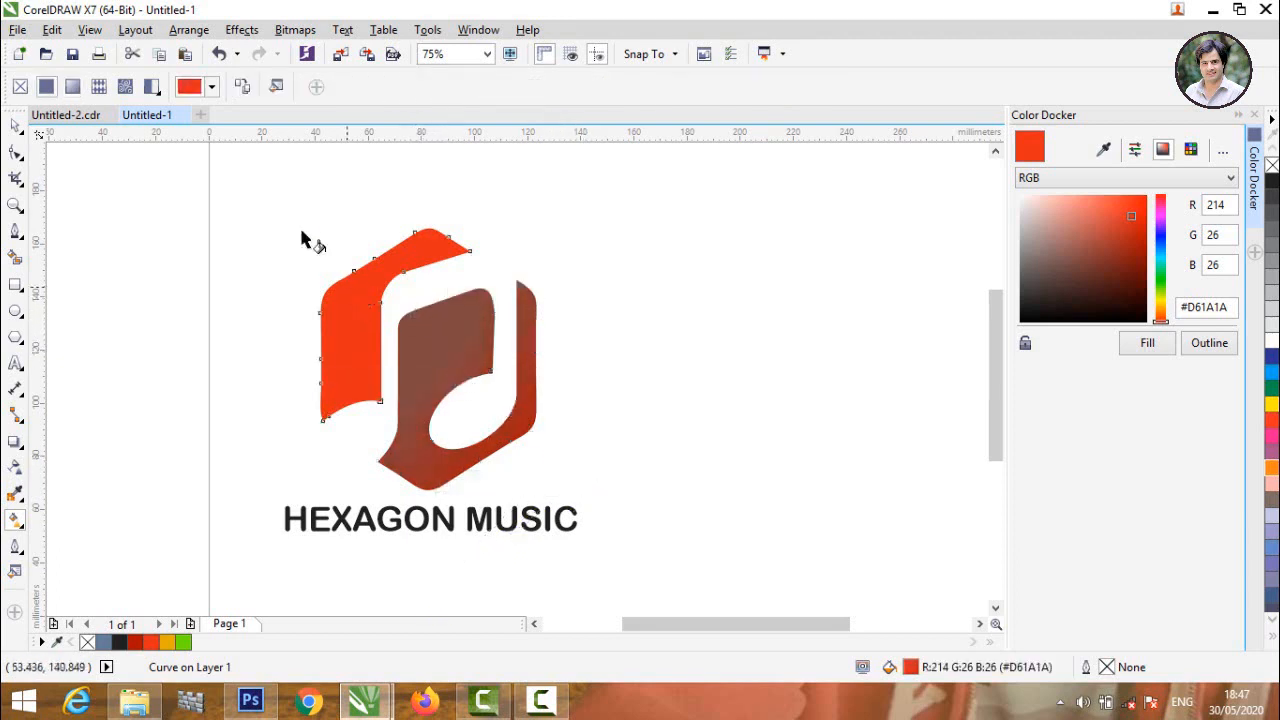
drag(286, 216, 433, 360)
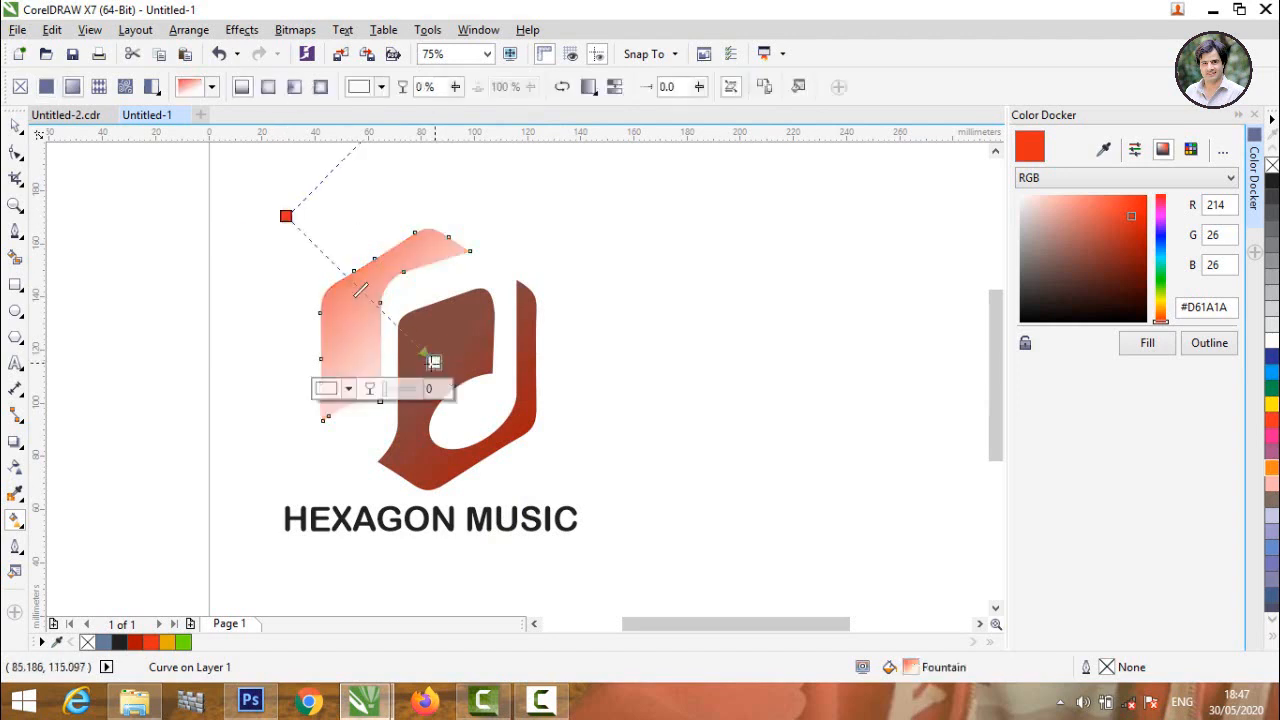
click(348, 391)
click(388, 428)
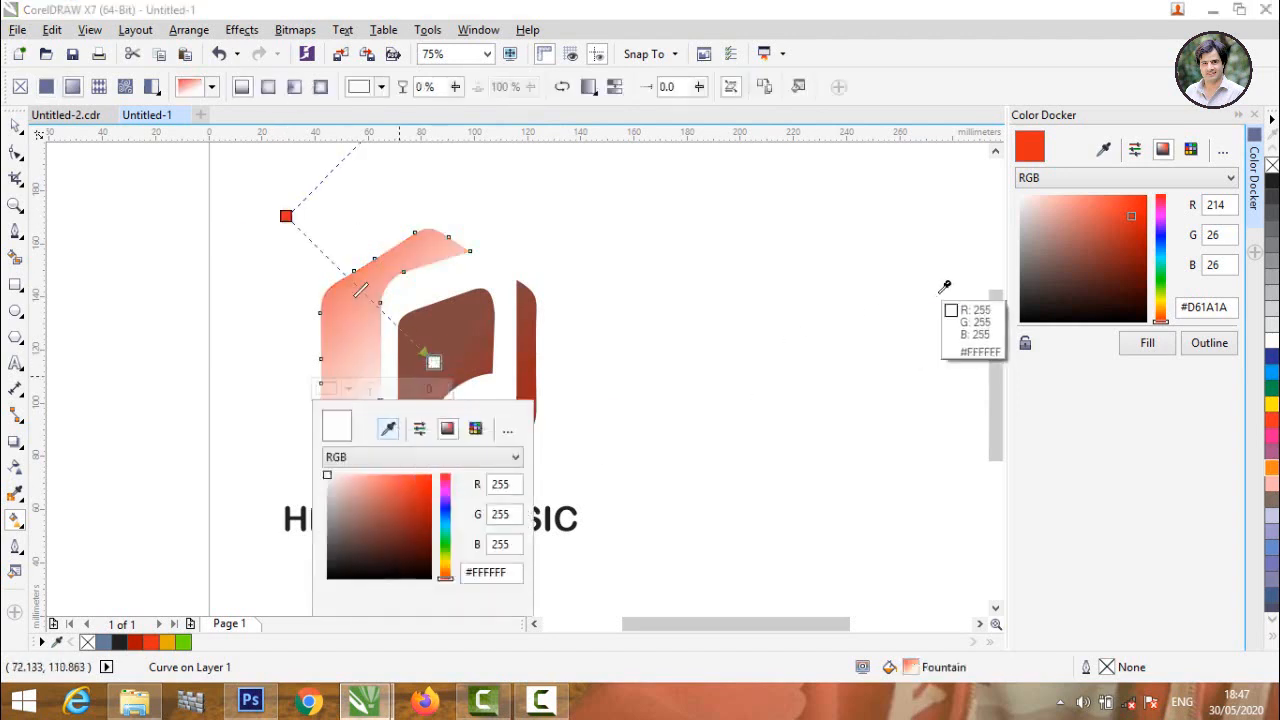
click(1032, 145)
click(1155, 345)
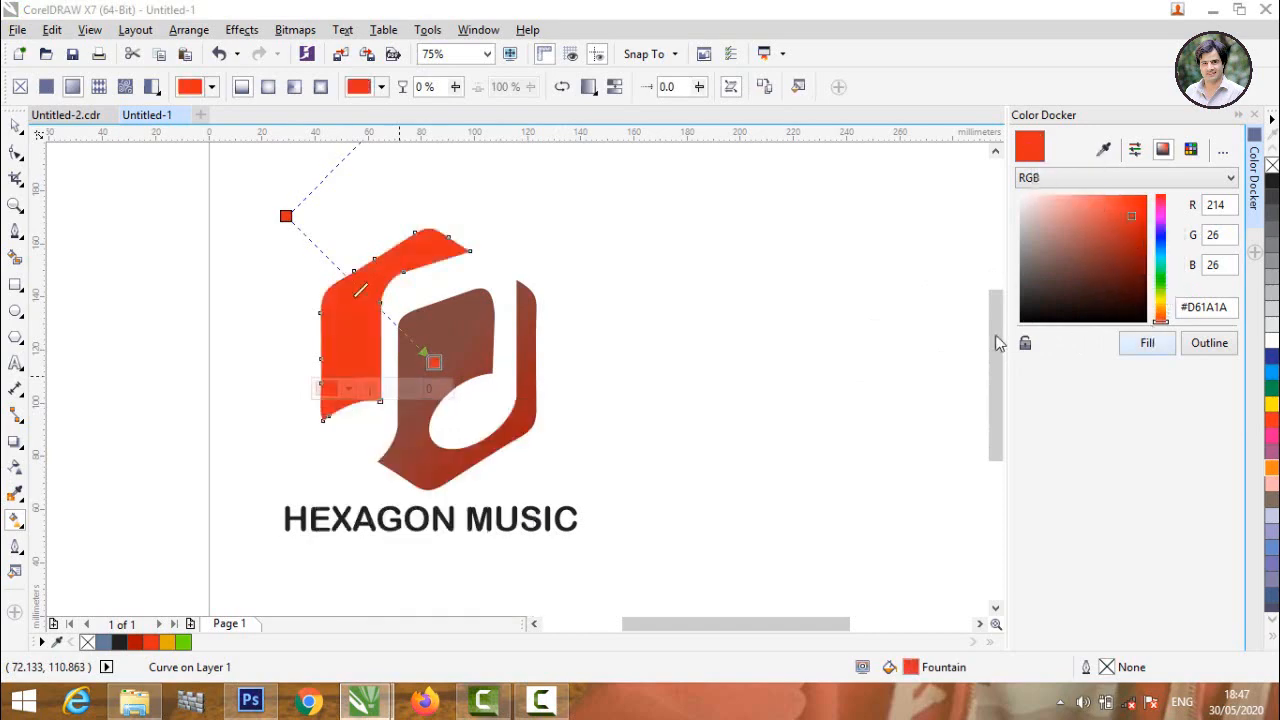
drag(286, 216, 338, 279)
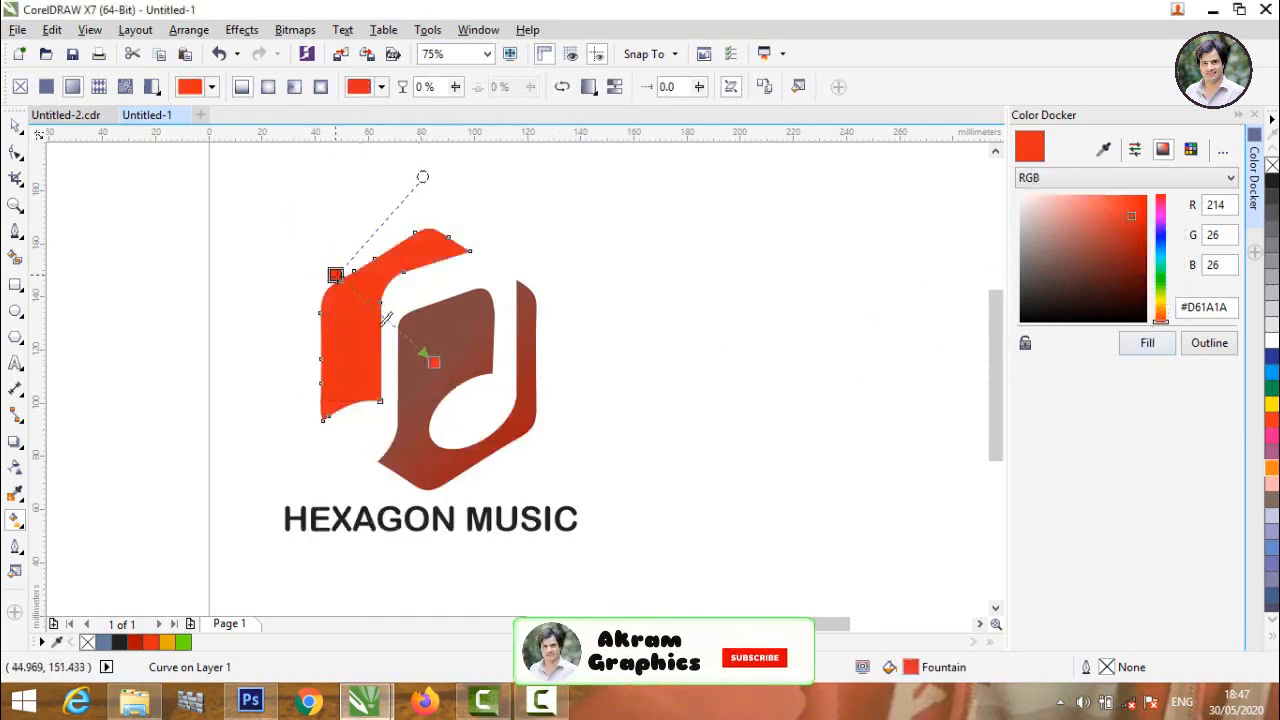
Recolor the inner end node of the upper-left shape's gradient with the dark red #991515 sampled from the lower-right shape
click(433, 362)
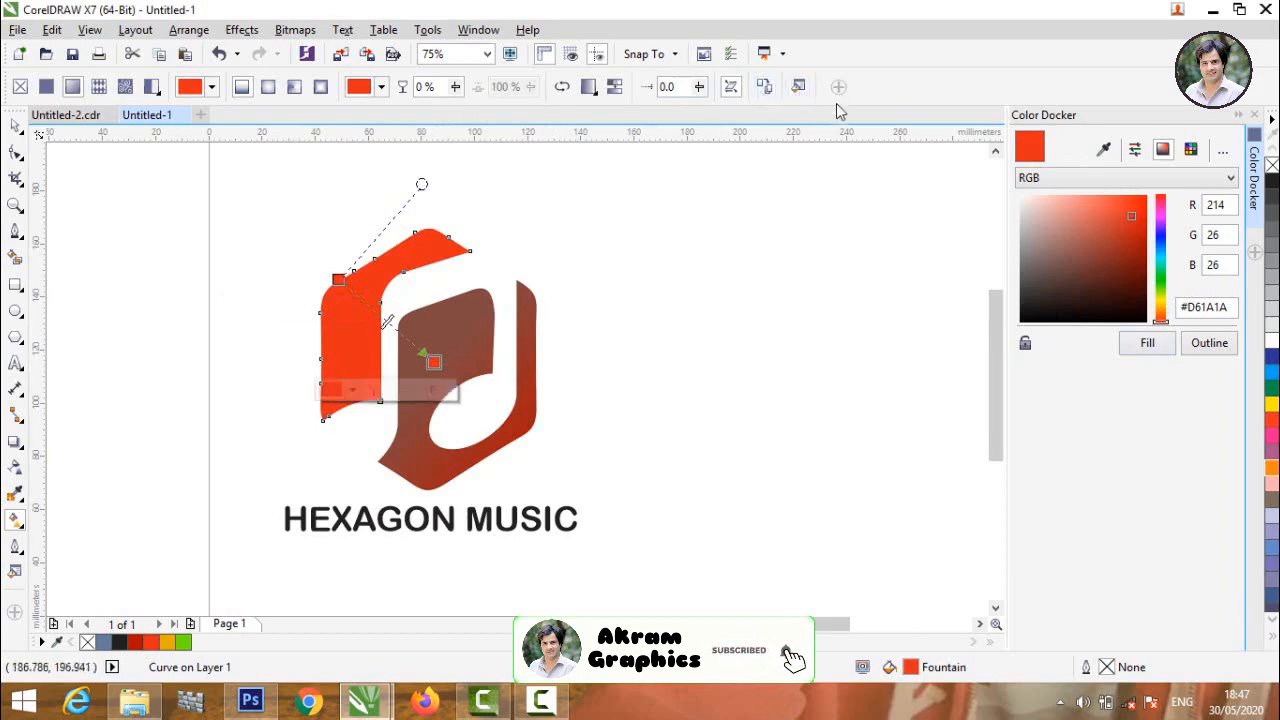
click(1103, 149)
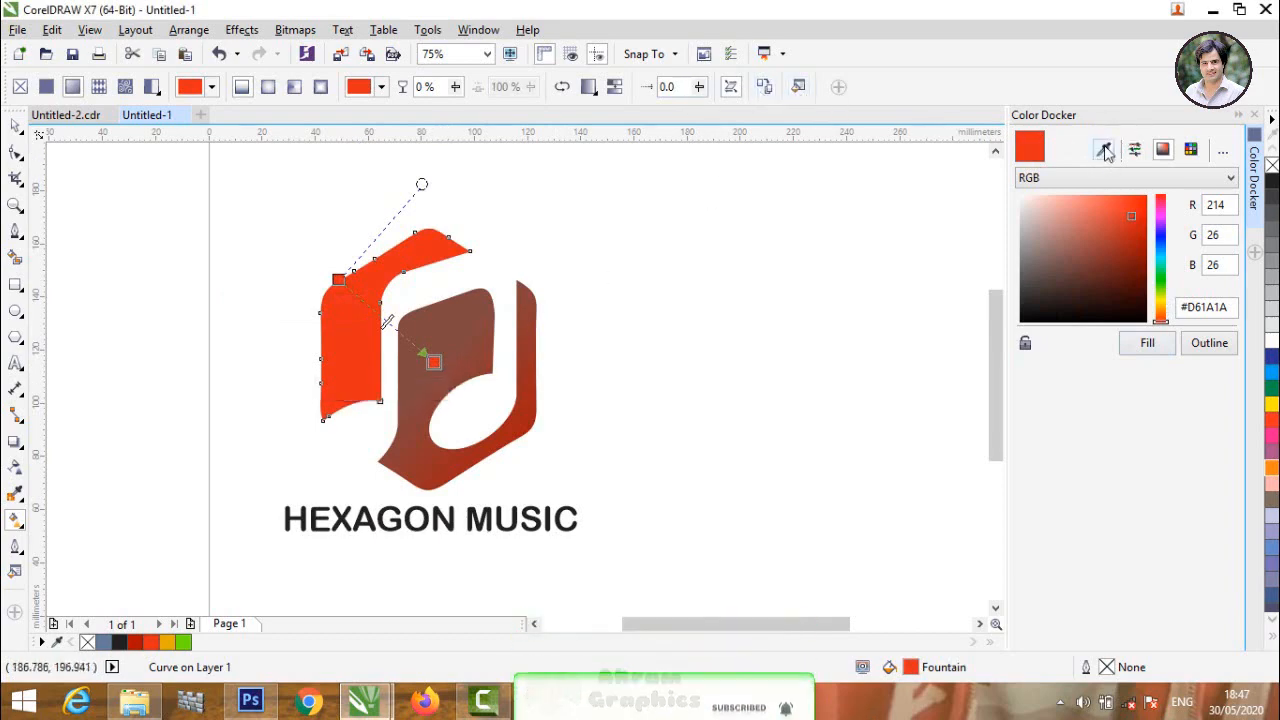
click(518, 413)
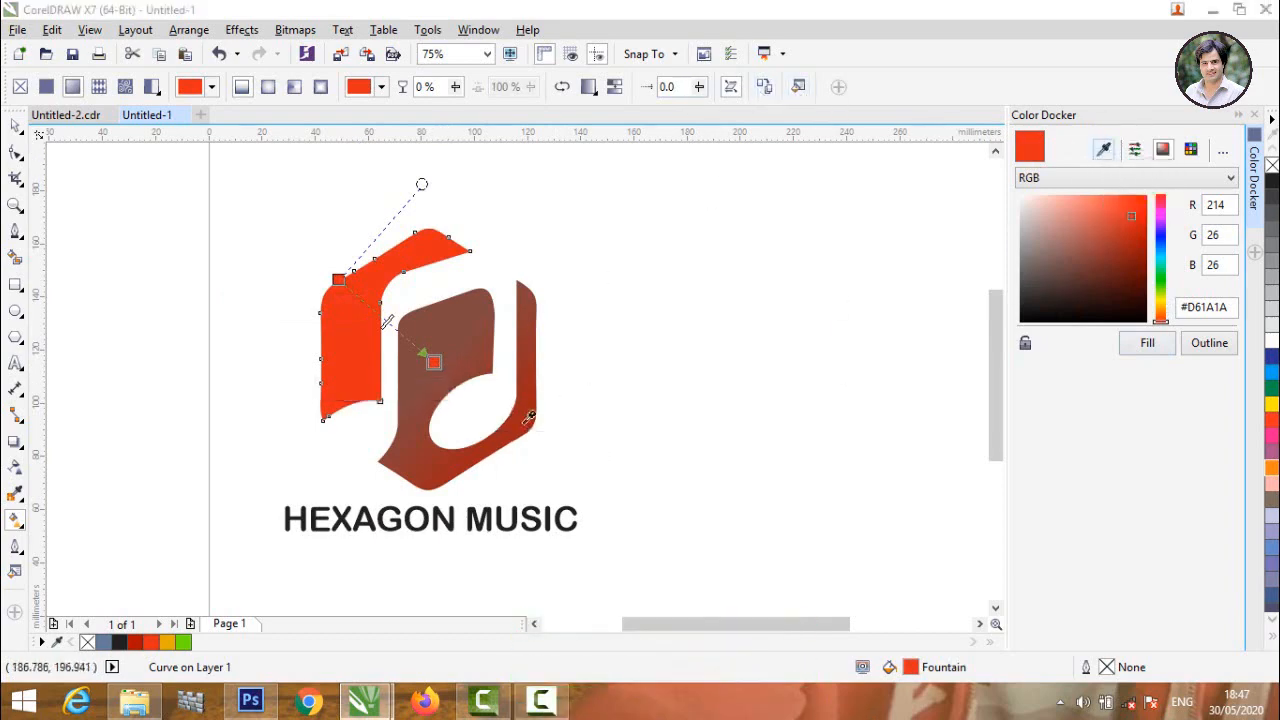
click(1147, 350)
Reposition the upper-left shape's gradient so the dark node sits at its outer corner and the bright node beside its inner edge
click(426, 360)
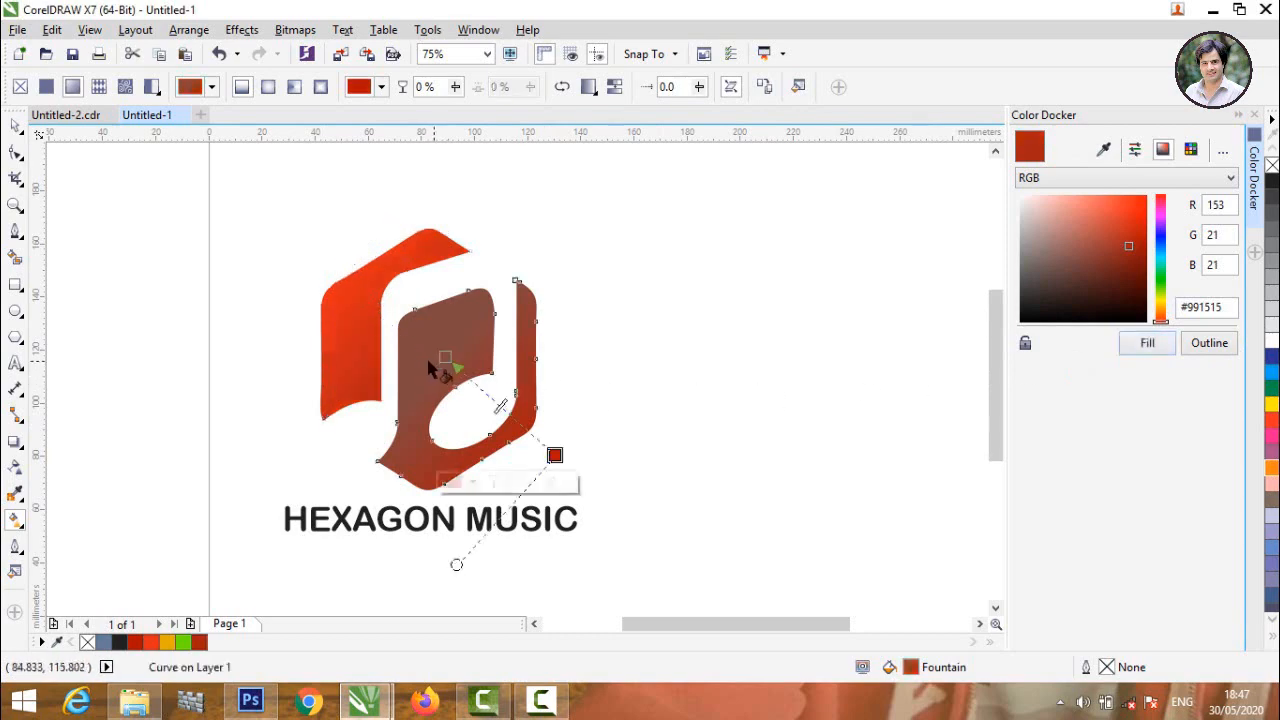
click(350, 340)
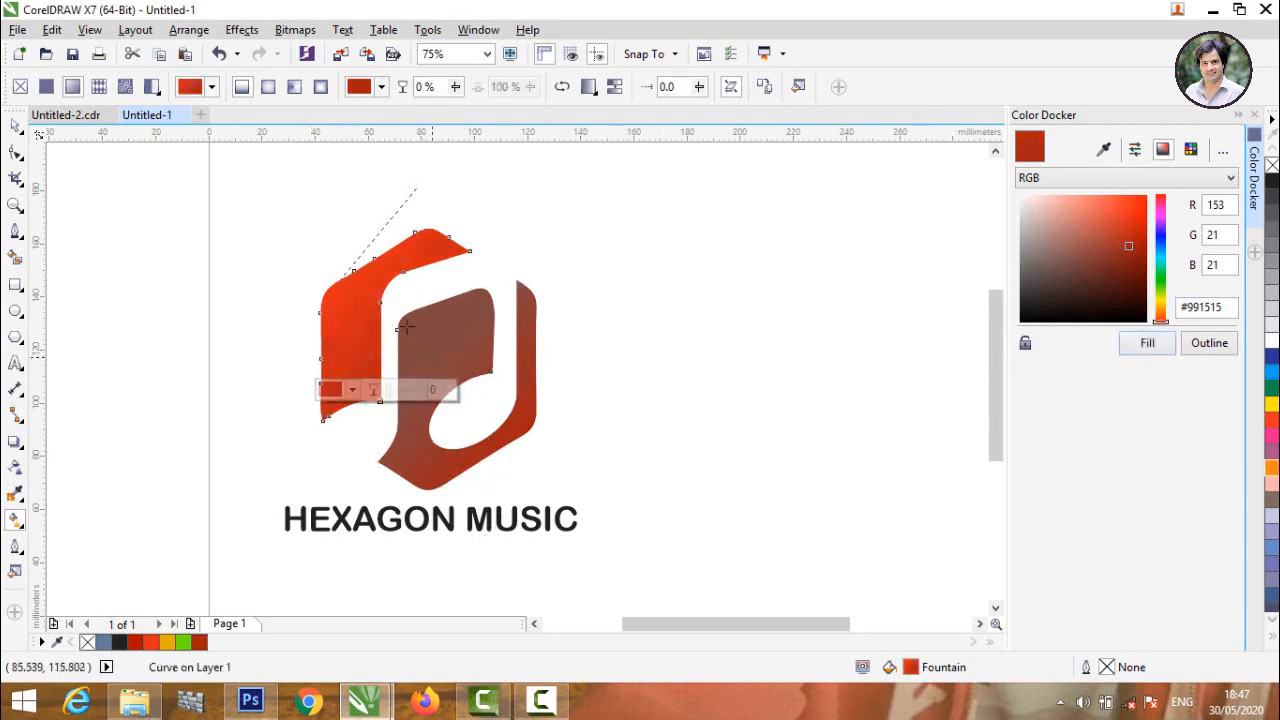
click(396, 328)
drag(338, 279, 397, 329)
click(313, 267)
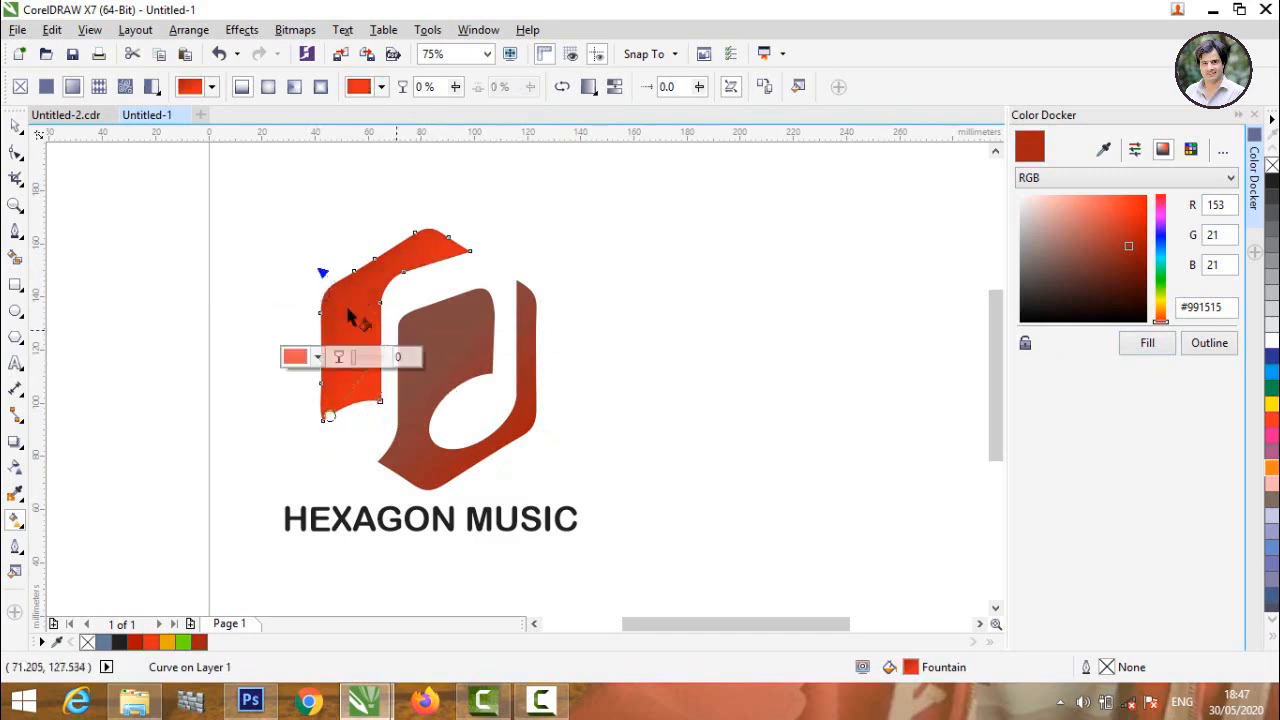
drag(311, 261, 320, 270)
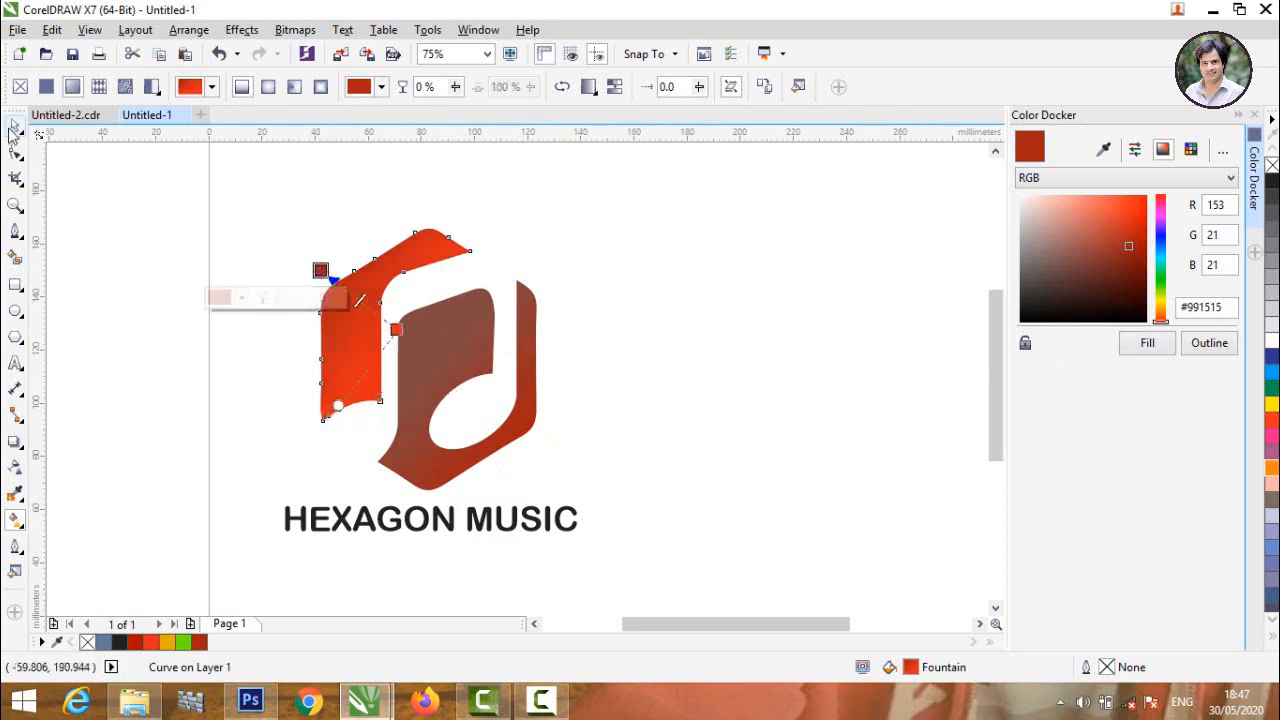
click(14, 125)
click(174, 220)
Select both logo shapes together with the "HEXAGON MUSIC" text and group them
scroll(391, 443, down, 3)
scroll(387, 429, up, 3)
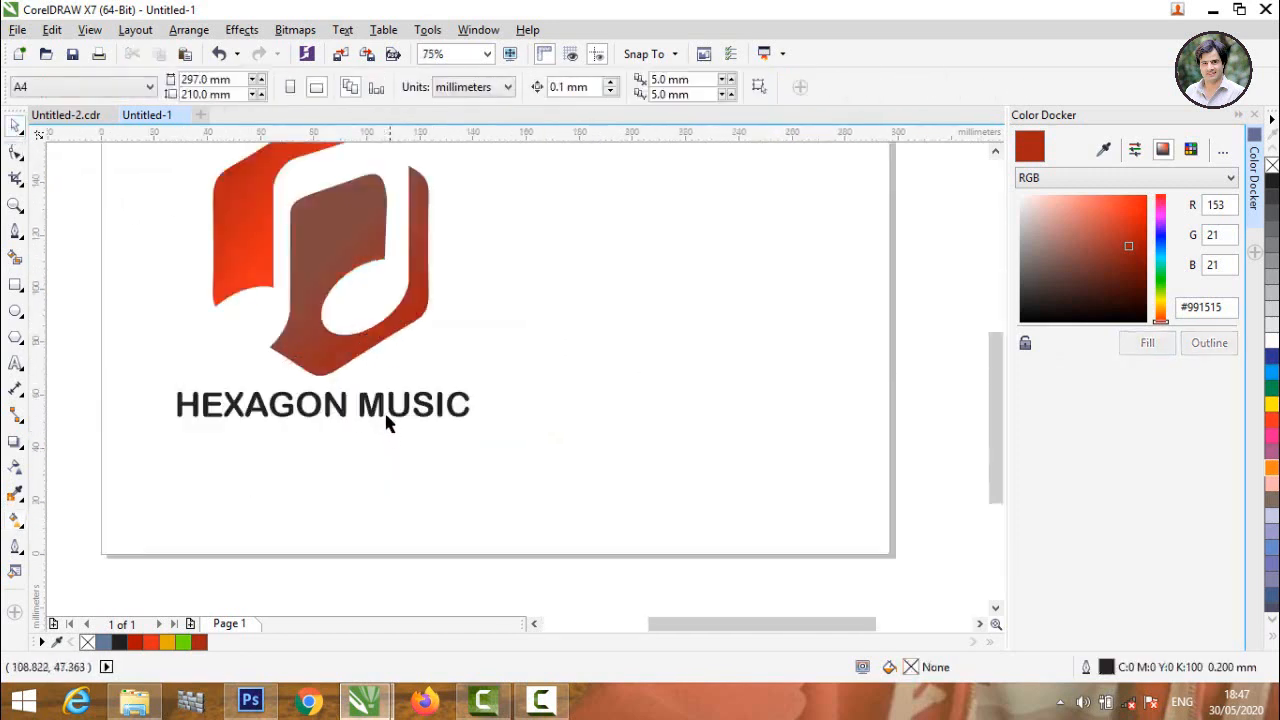
scroll(385, 418, down, 3)
scroll(355, 335, up, 3)
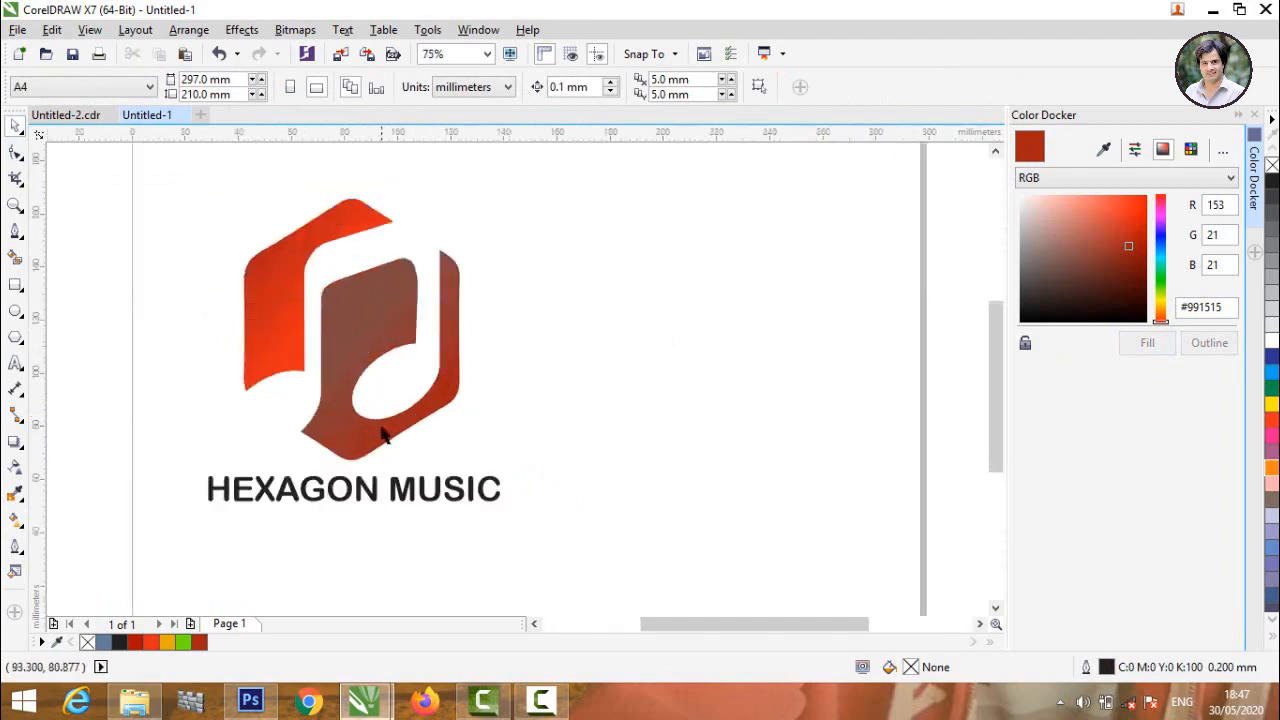
scroll(360, 380, down, 3)
drag(169, 225, 531, 549)
click(821, 88)
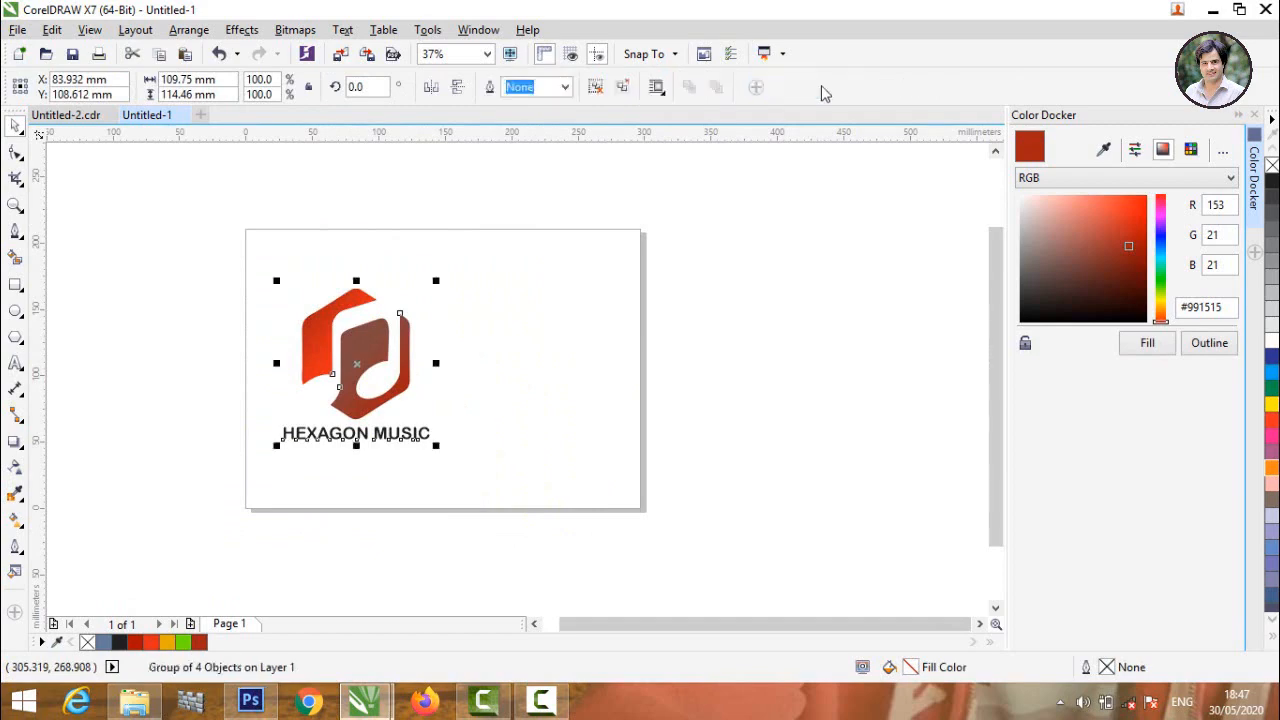
click(565, 89)
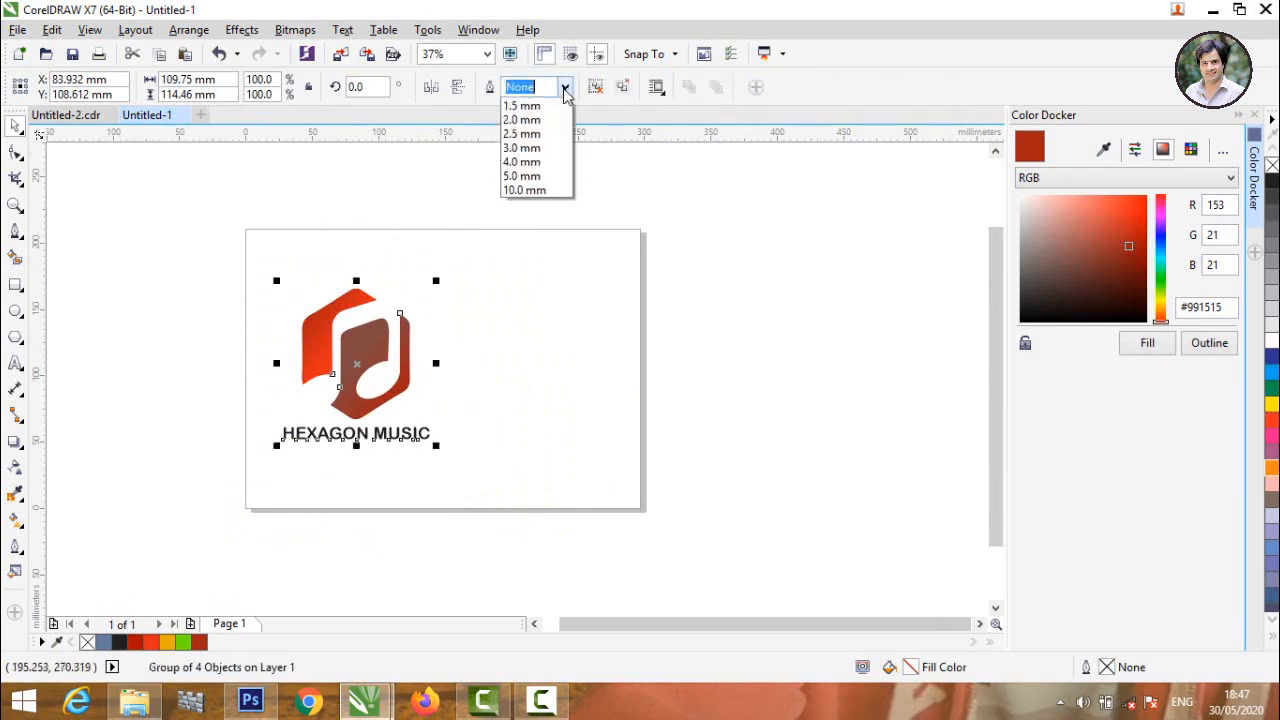
click(558, 105)
click(505, 247)
Export only the grouped logo to the Desktop as the transparent PNG Untitled-1 in 24-bit RGB, and bring up the desktop
click(355, 357)
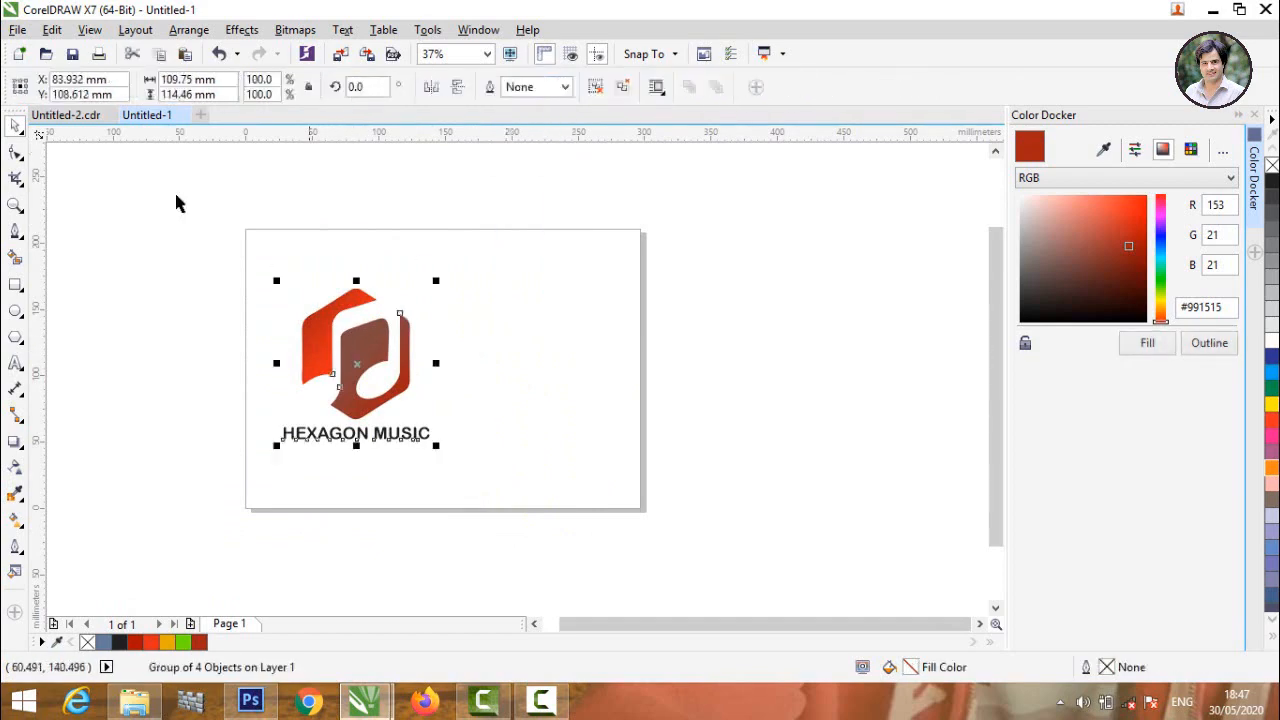
click(18, 30)
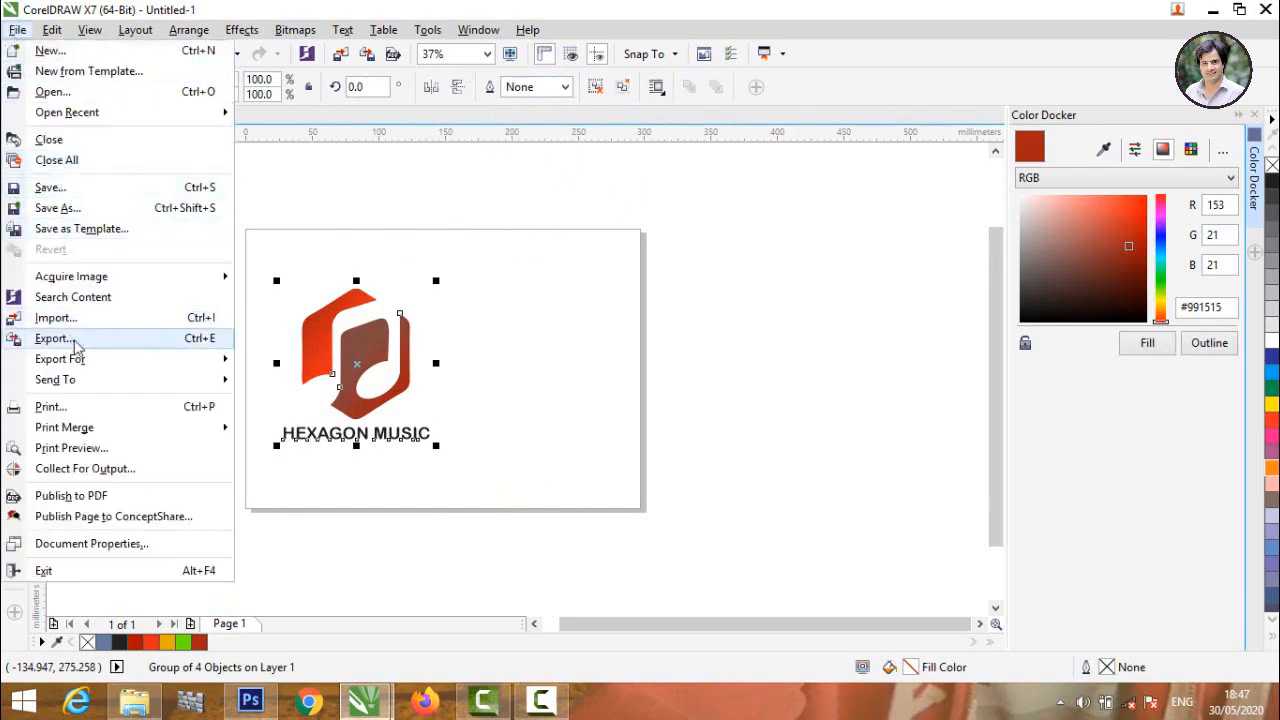
click(74, 339)
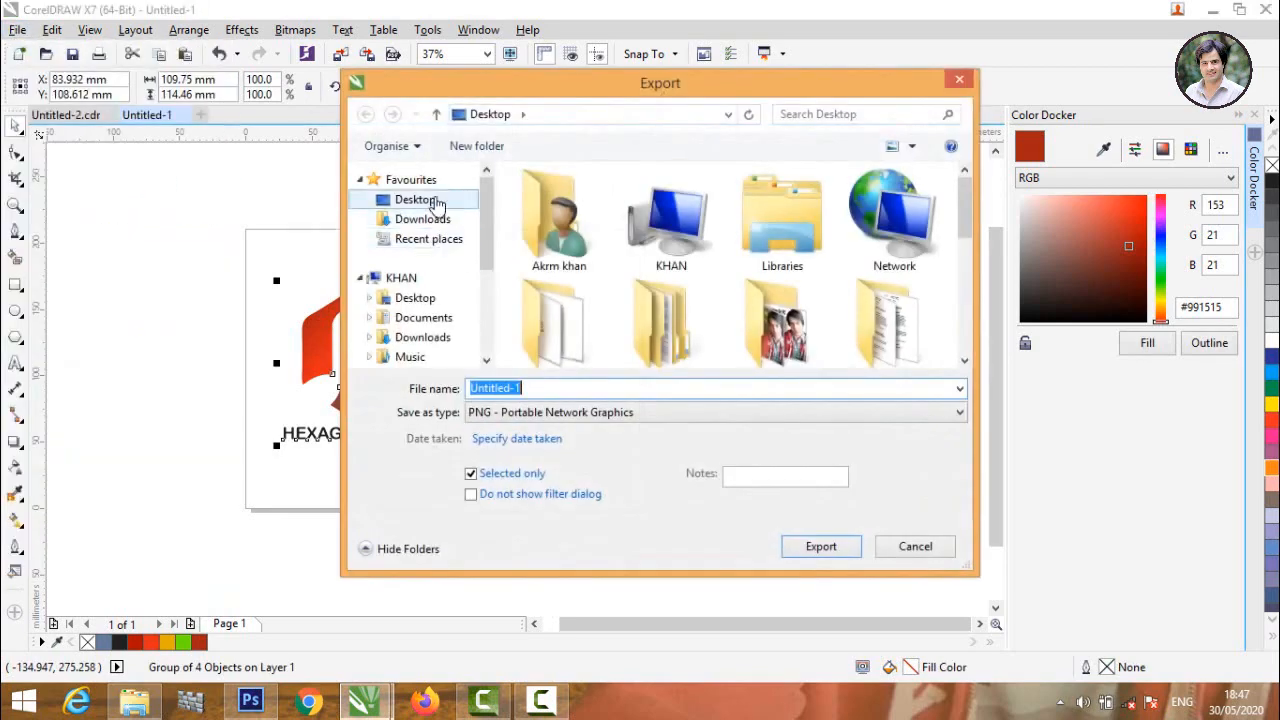
click(416, 200)
click(821, 548)
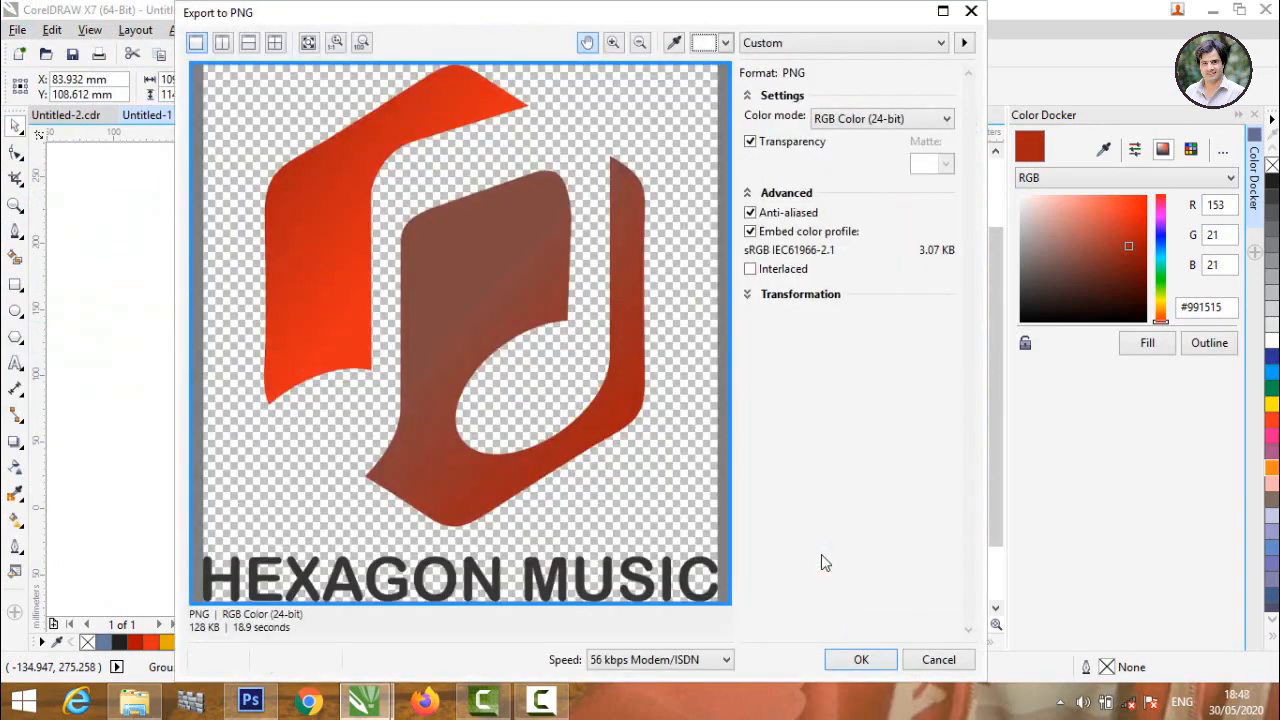
click(860, 660)
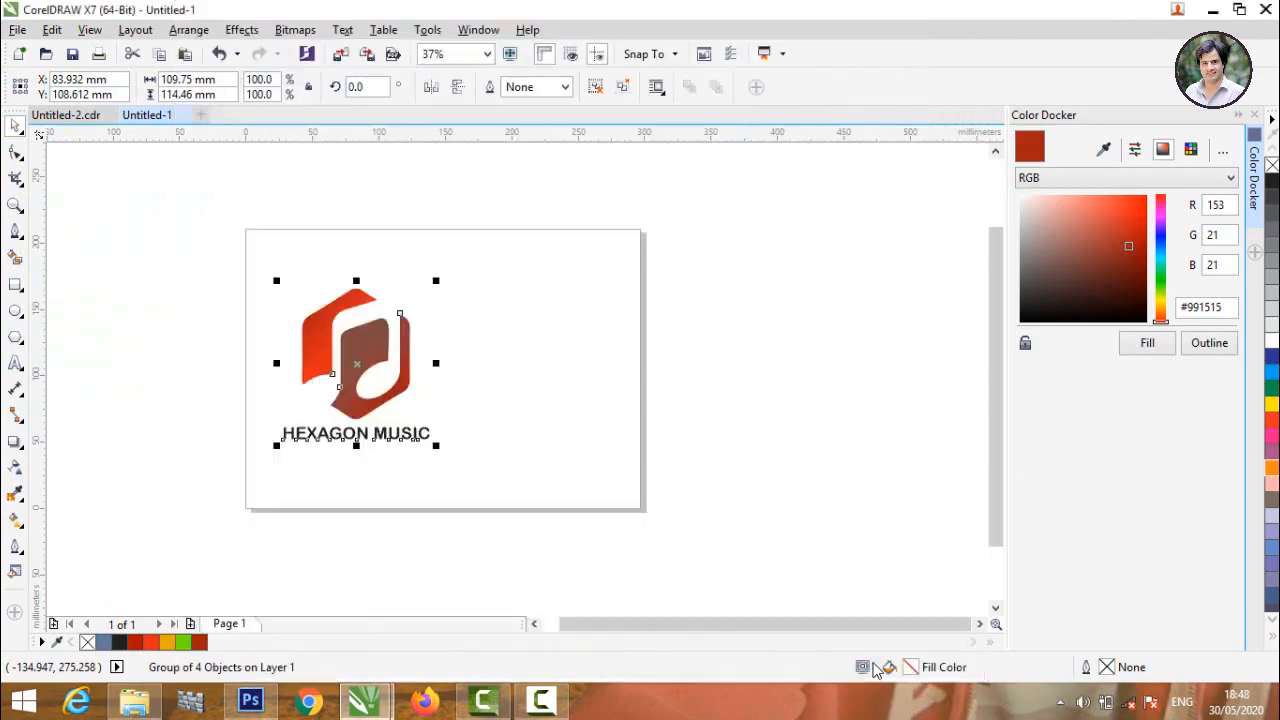
click(1211, 12)
click(1256, 12)
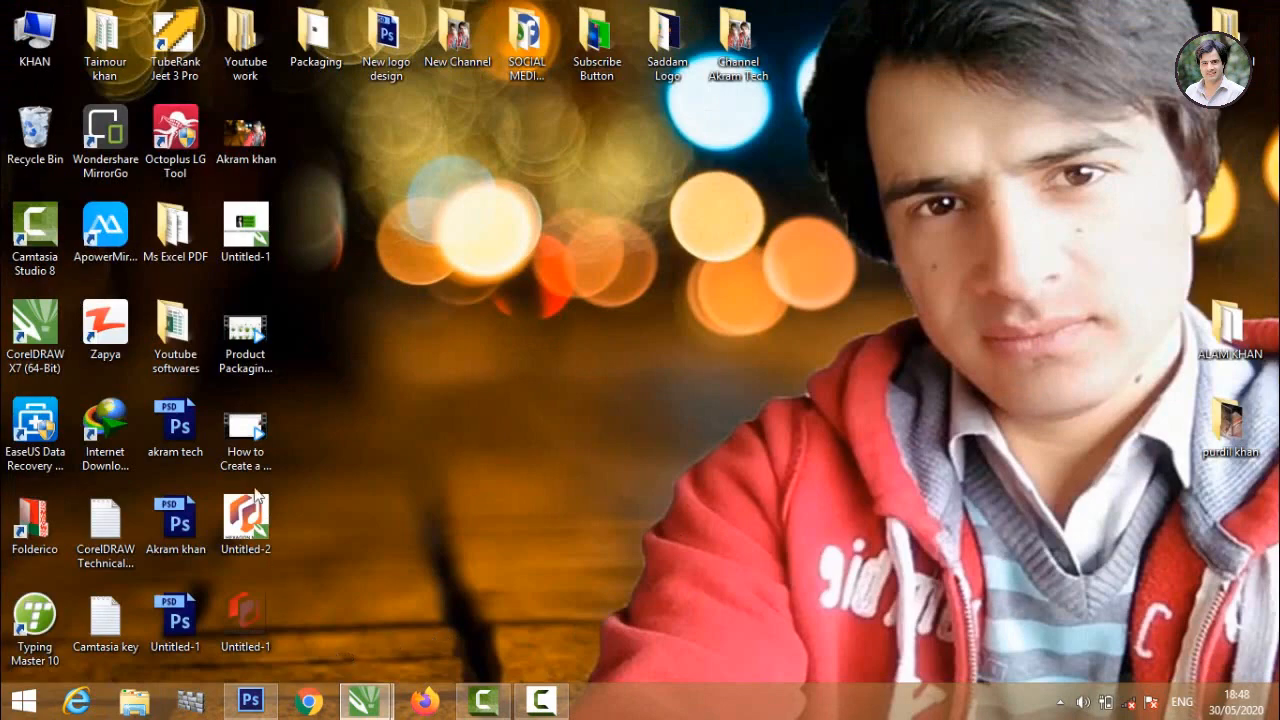
Browse from the desktop's Youtube work folder through Mockups Files and its inner Mockups Files folder to folder 1
double_click(245, 35)
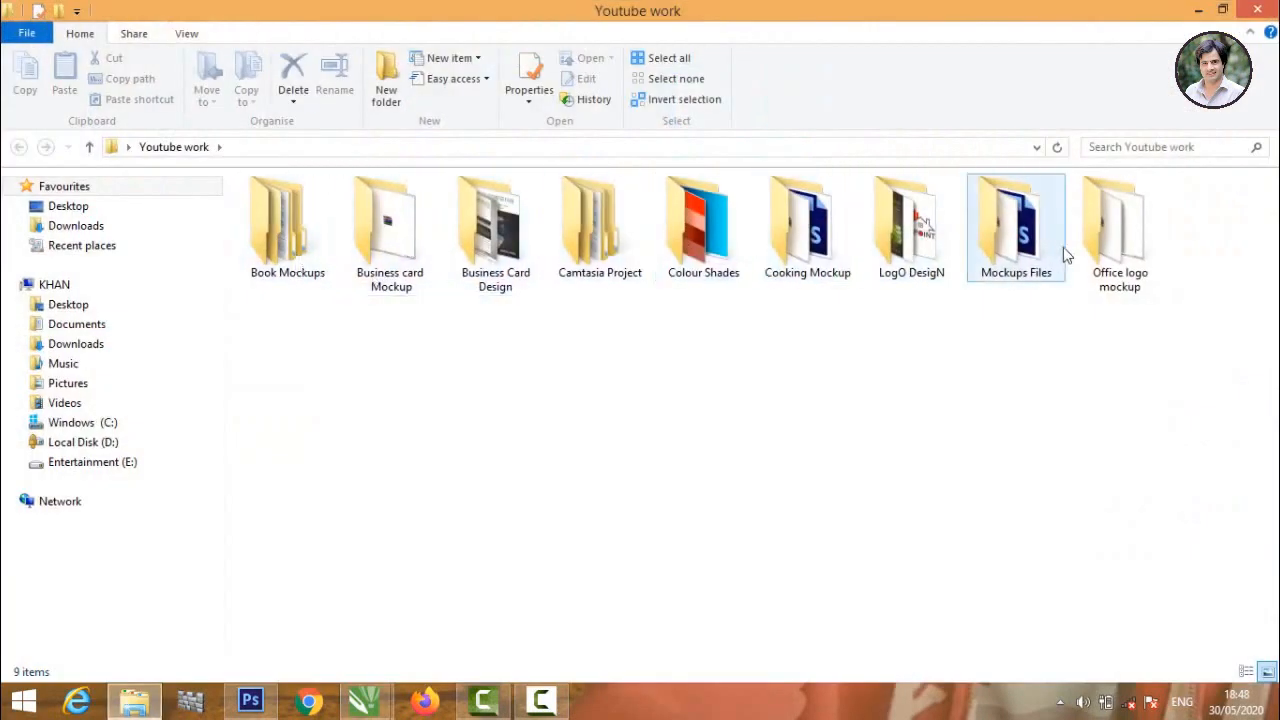
double_click(1032, 253)
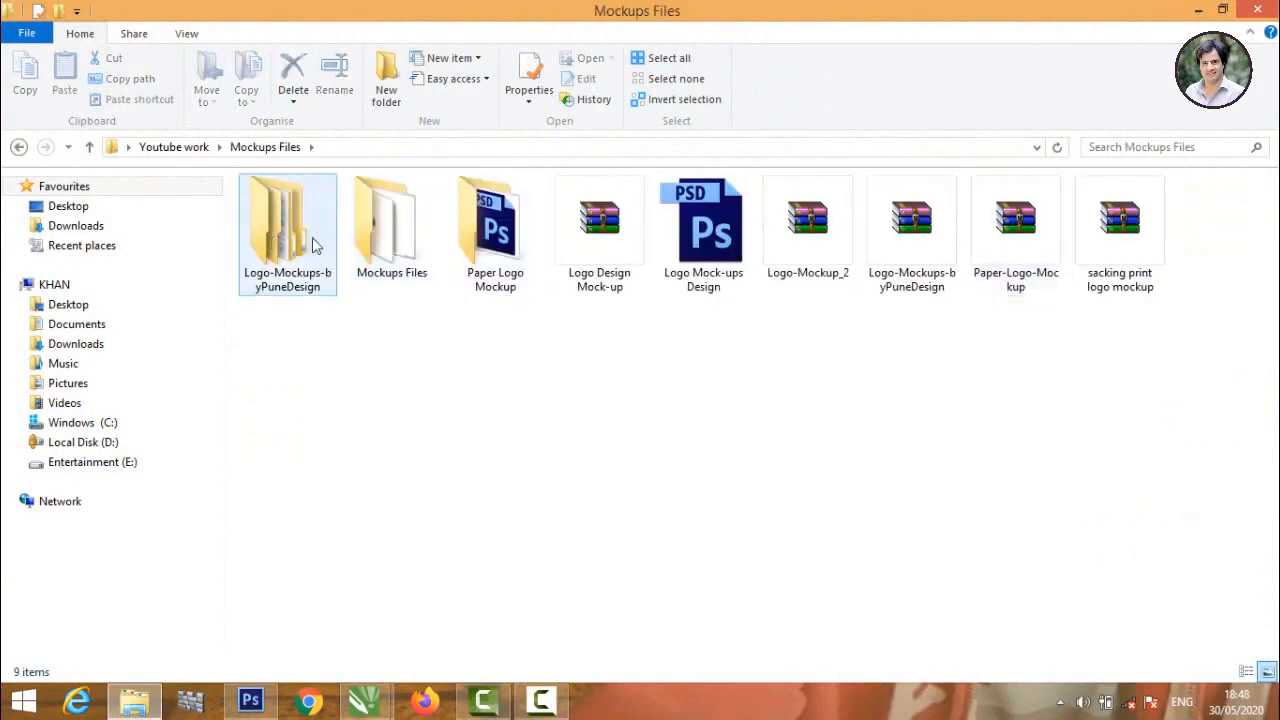
double_click(361, 242)
click(316, 232)
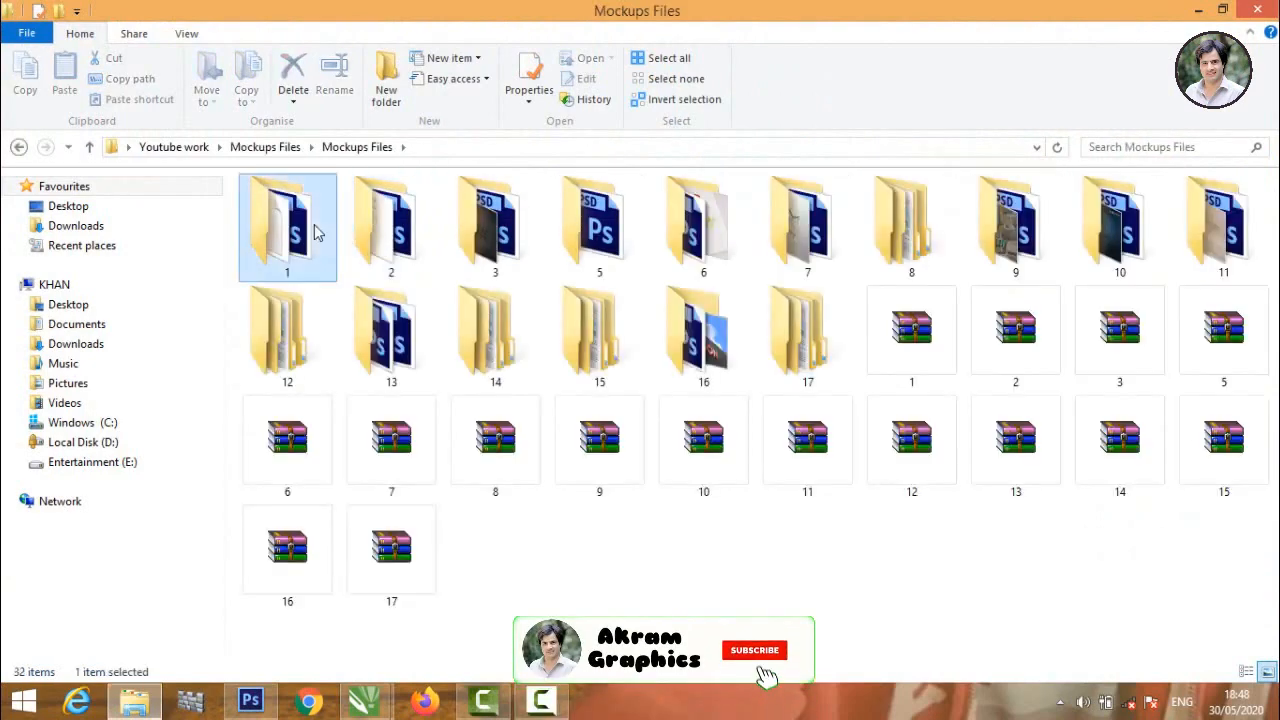
double_click(316, 232)
Open the "3d glass window logo mockup" PSD from folder 1 in Photoshop
click(588, 228)
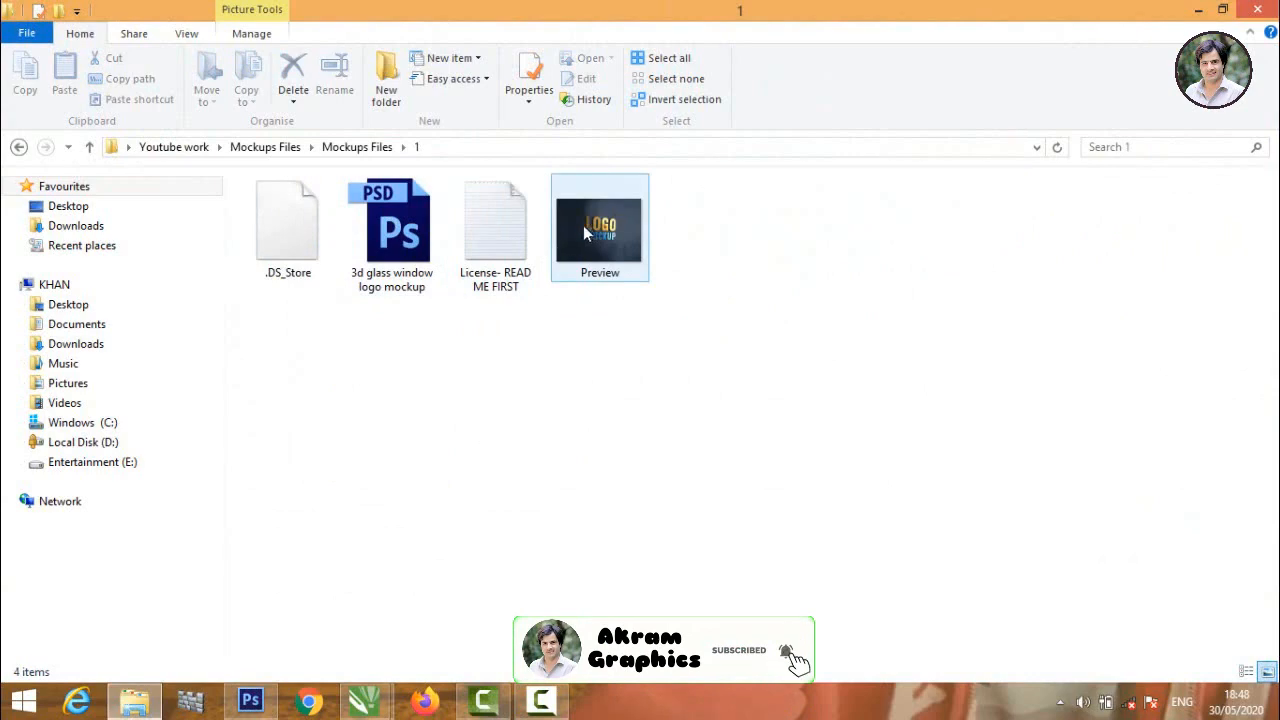
click(19, 146)
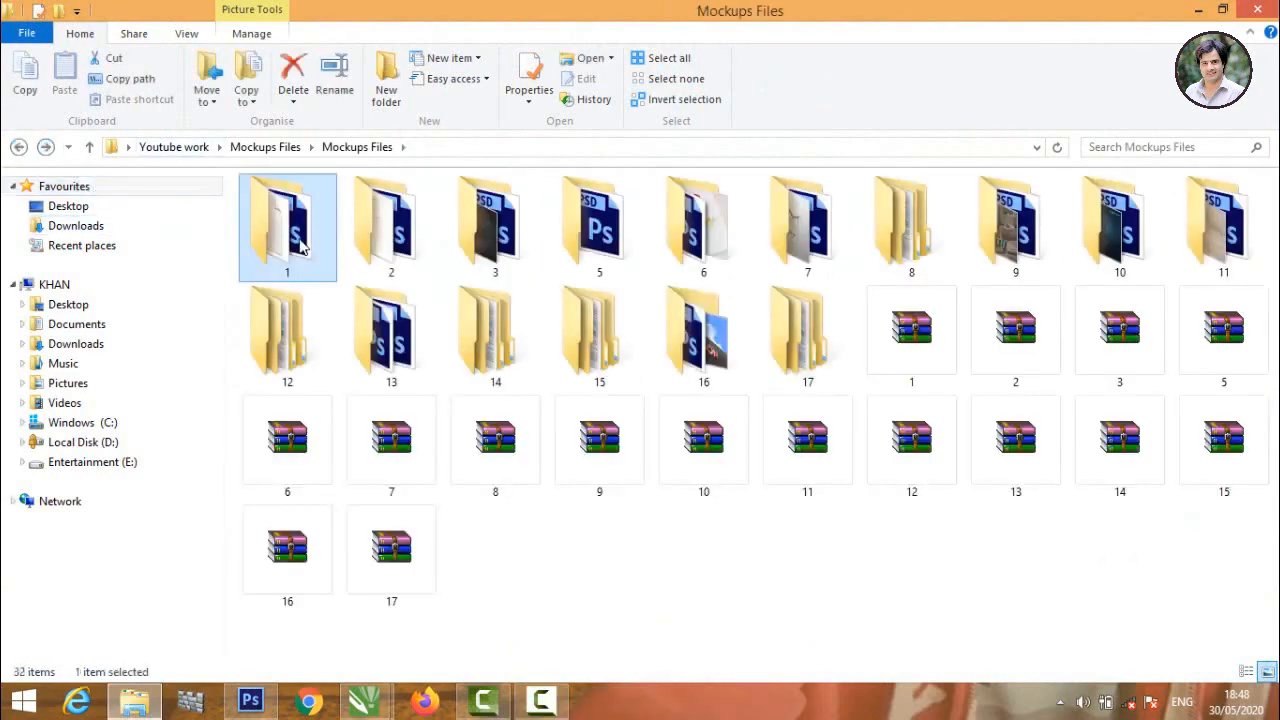
double_click(303, 246)
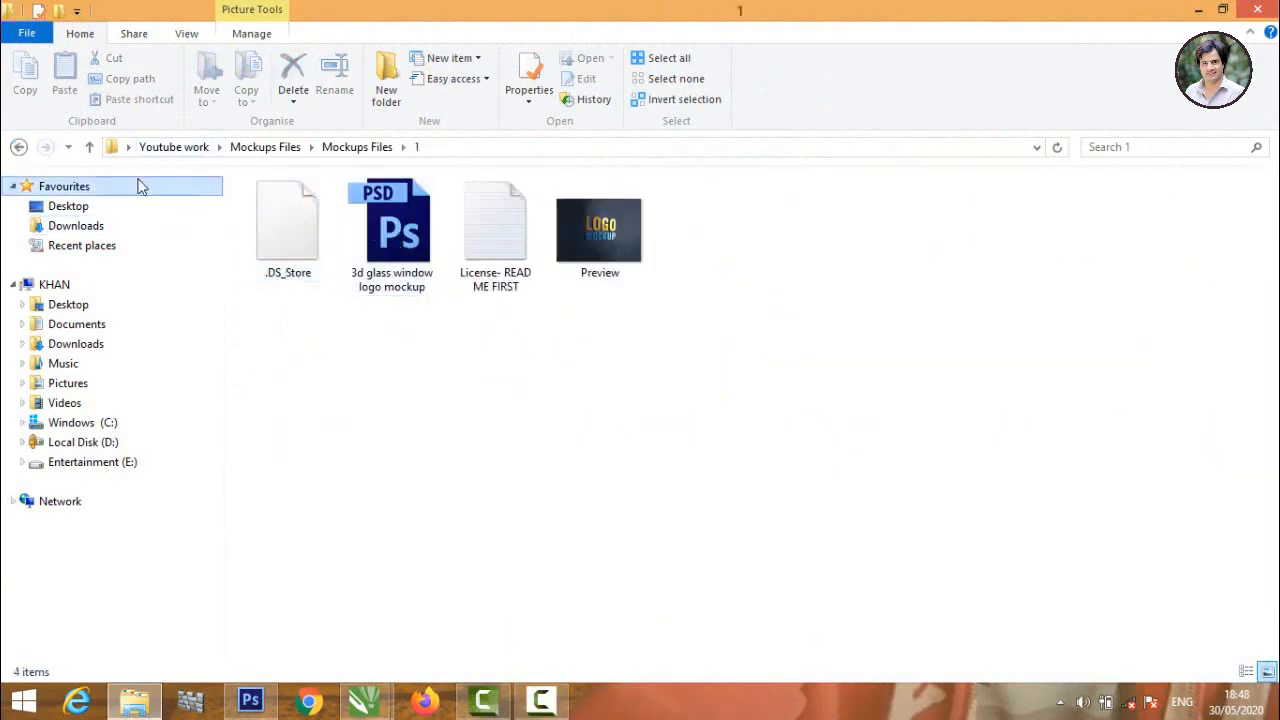
drag(390, 225, 330, 452)
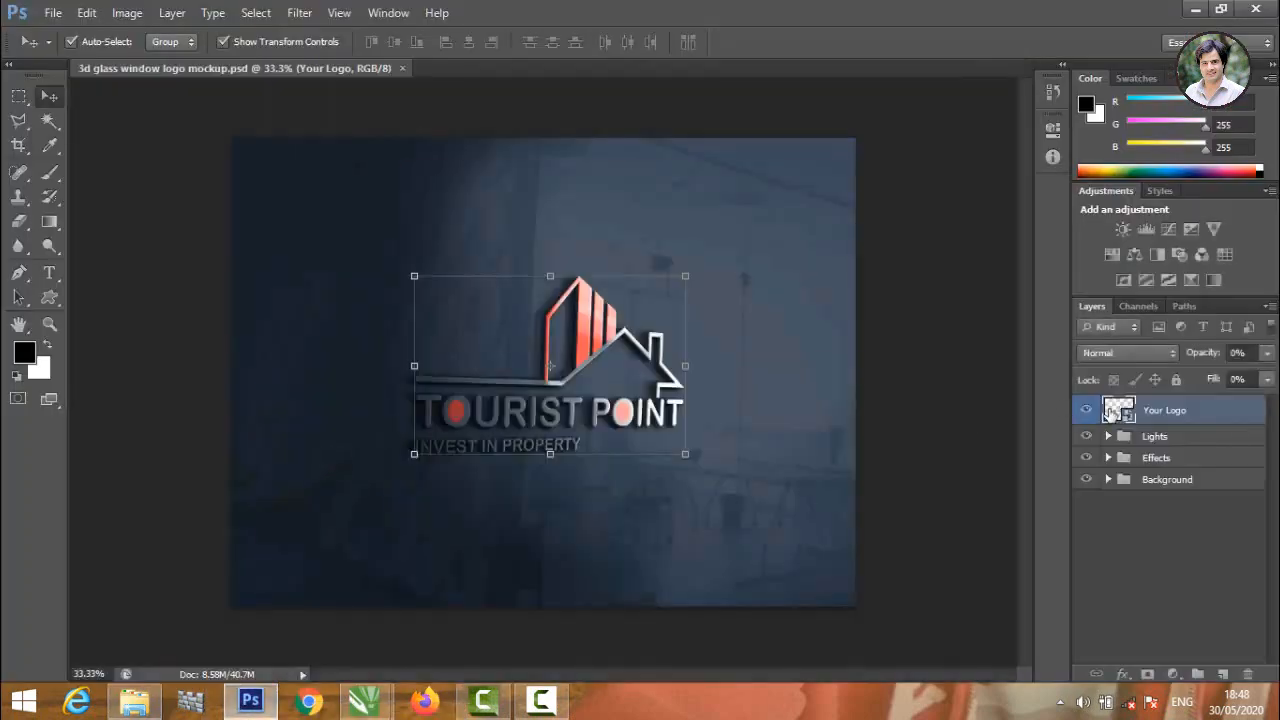
Open the contents of the Your Logo smart object and place the Untitled-1 logo PNG from the desktop into it
double_click(1110, 413)
click(645, 298)
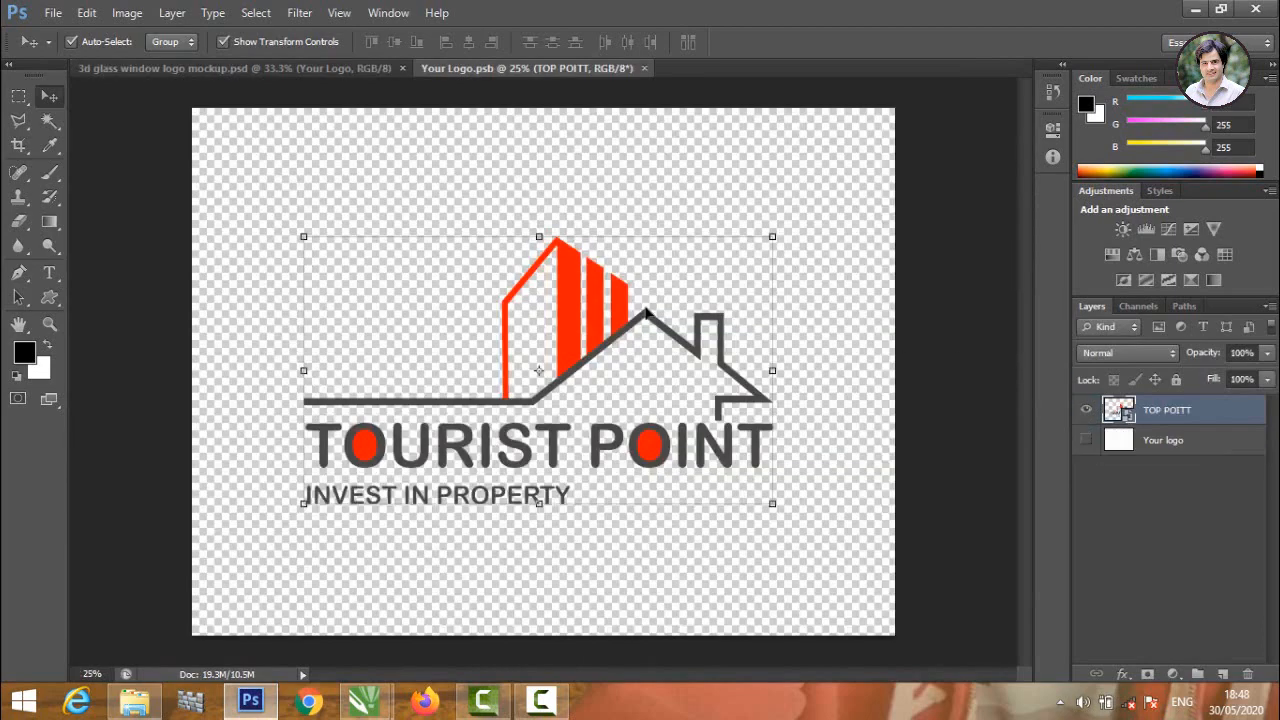
click(134, 702)
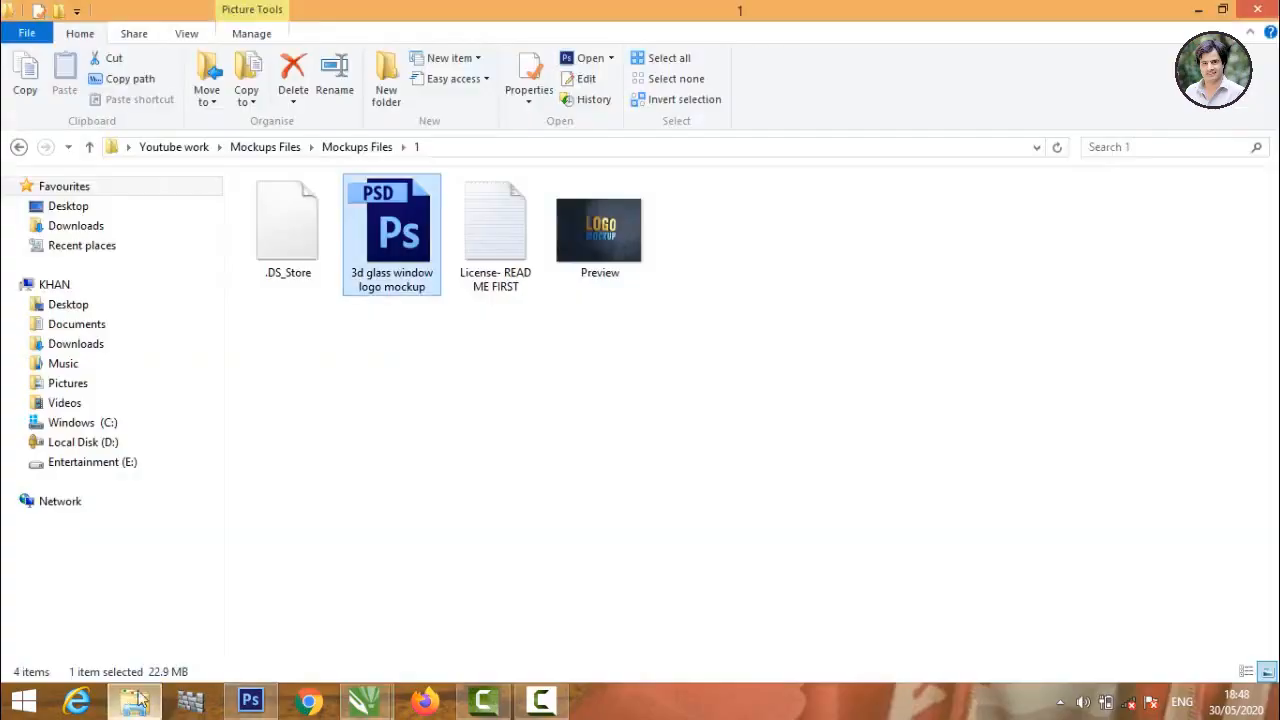
click(1262, 13)
click(1198, 12)
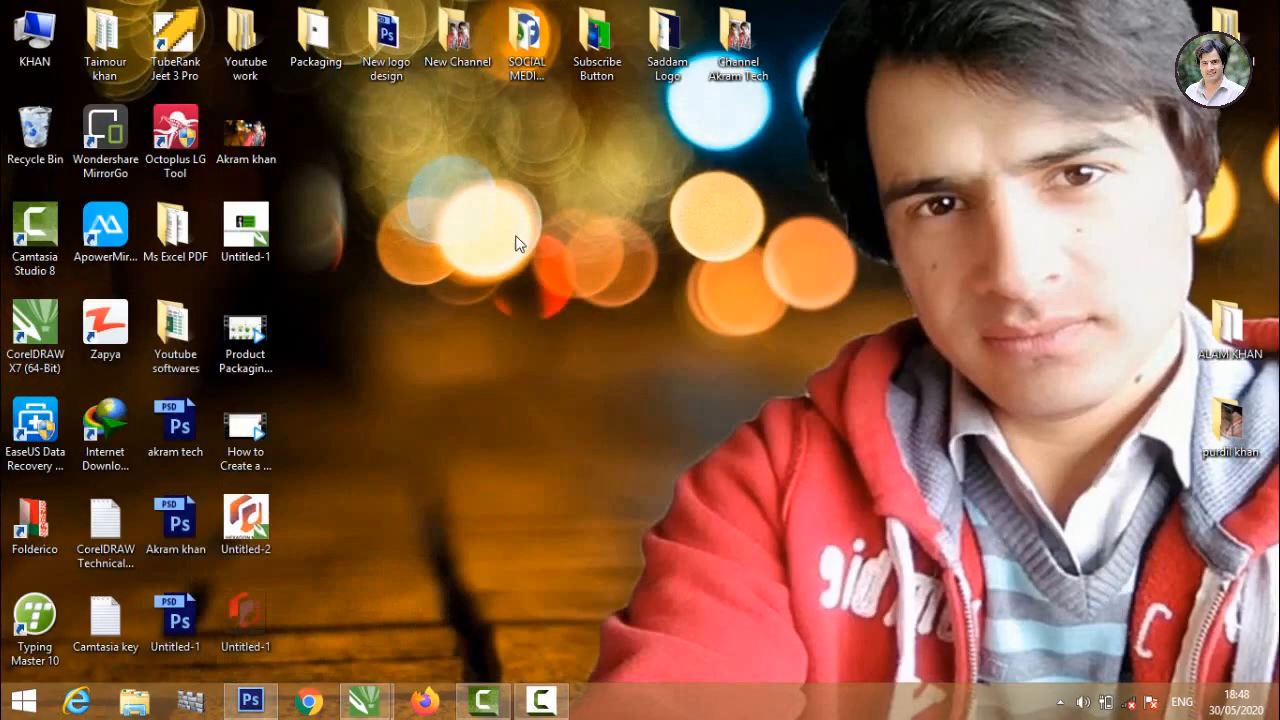
double_click(243, 615)
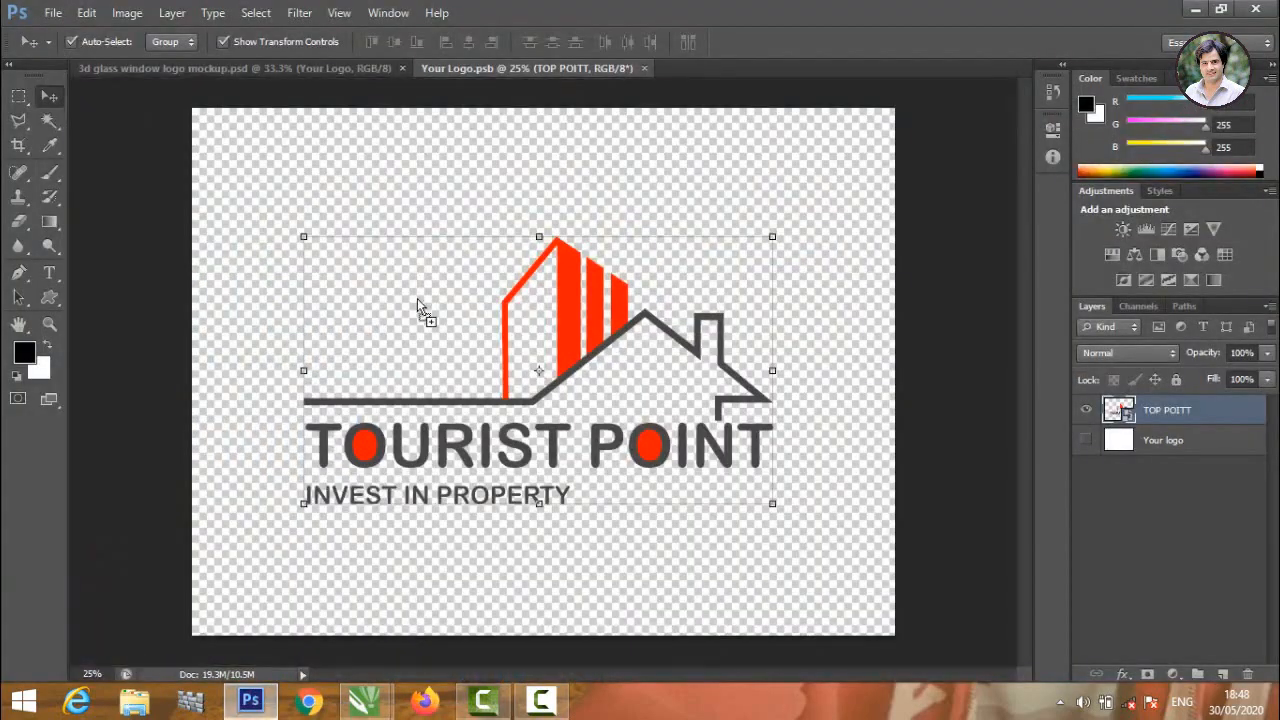
click(941, 43)
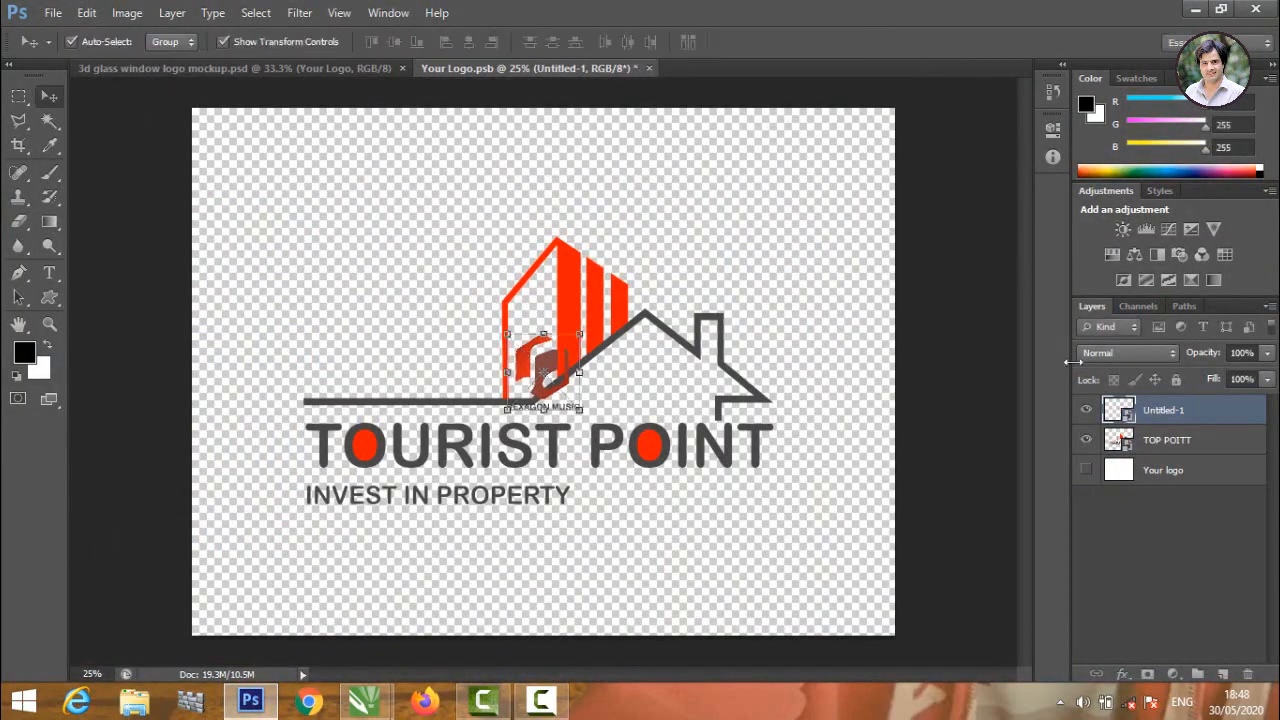
Delete the TOP POITT layer holding the old Tourist Point logo
click(1167, 439)
right_click(1162, 444)
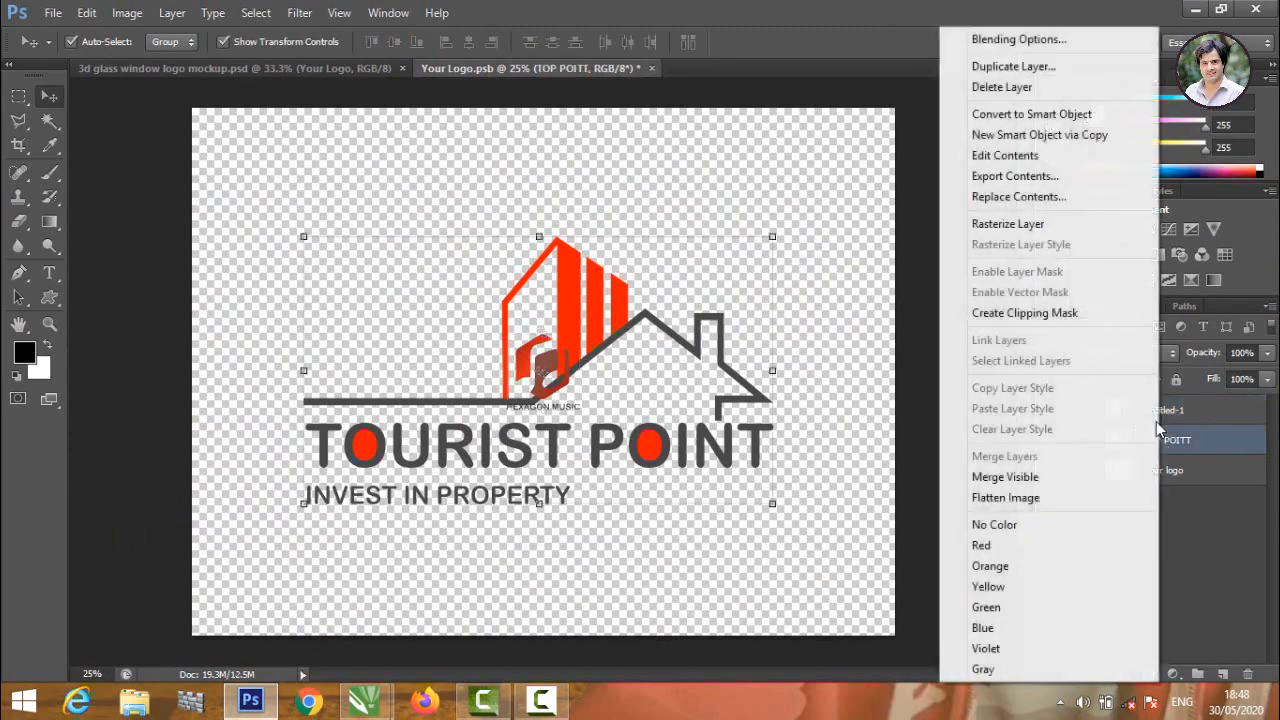
click(985, 88)
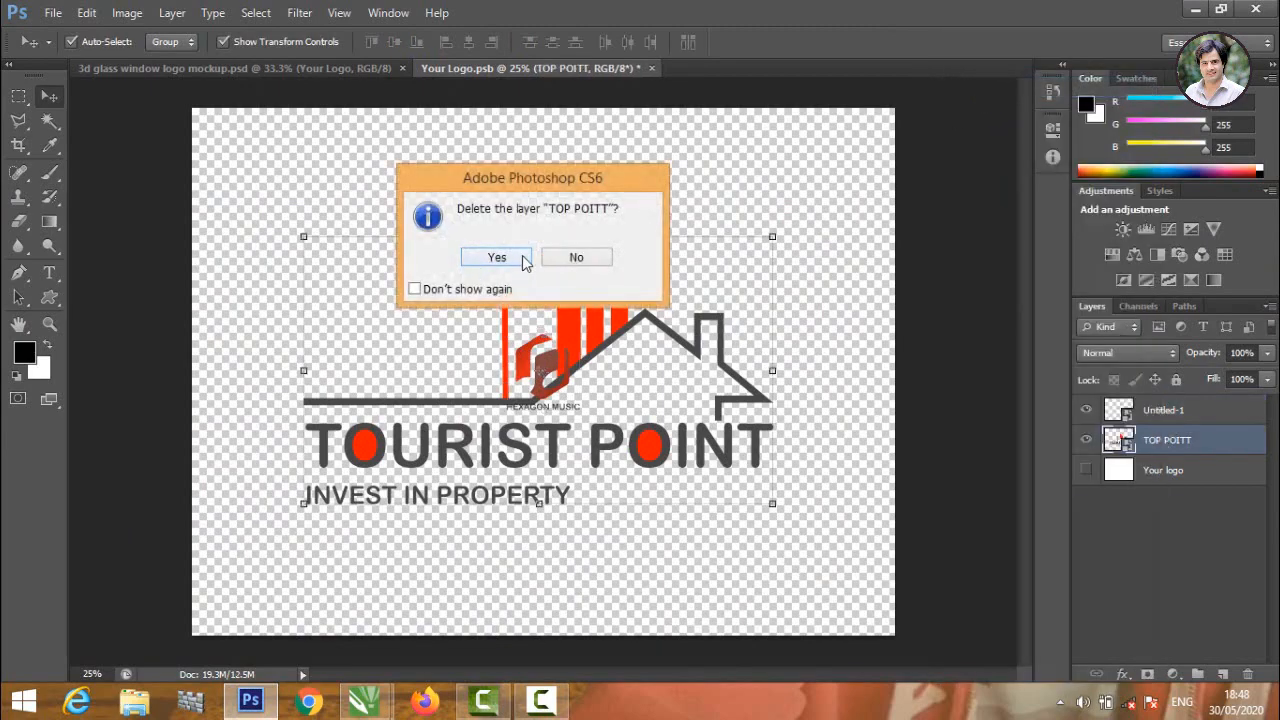
click(497, 257)
Move the placed logo toward the canvas's upper left and enlarge it to about 382% width and 359% height
drag(543, 362, 425, 255)
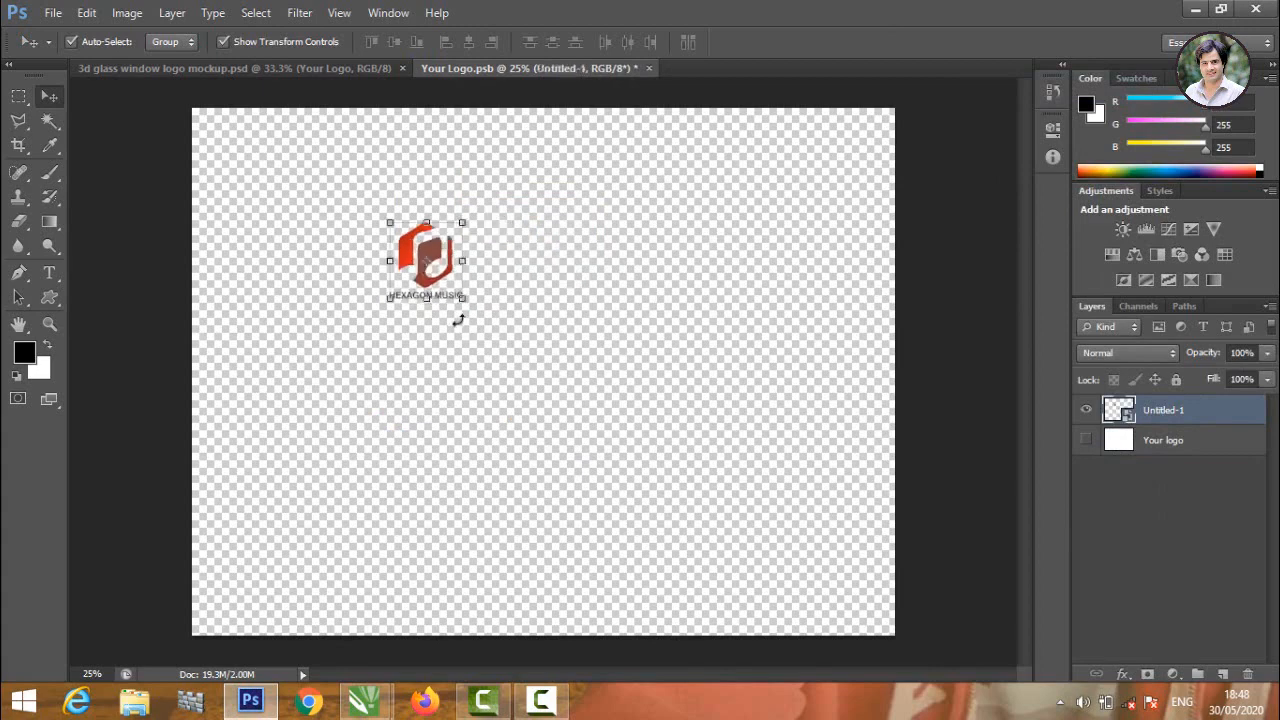
drag(461, 297, 669, 497)
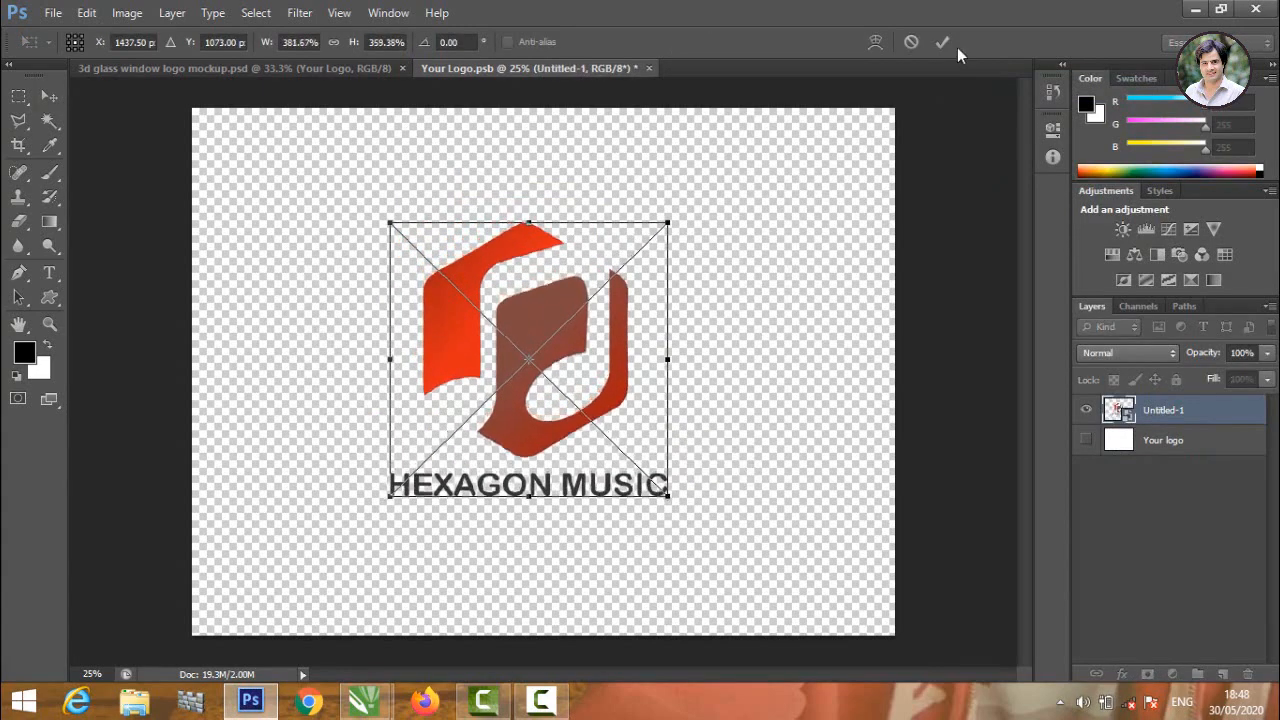
click(940, 43)
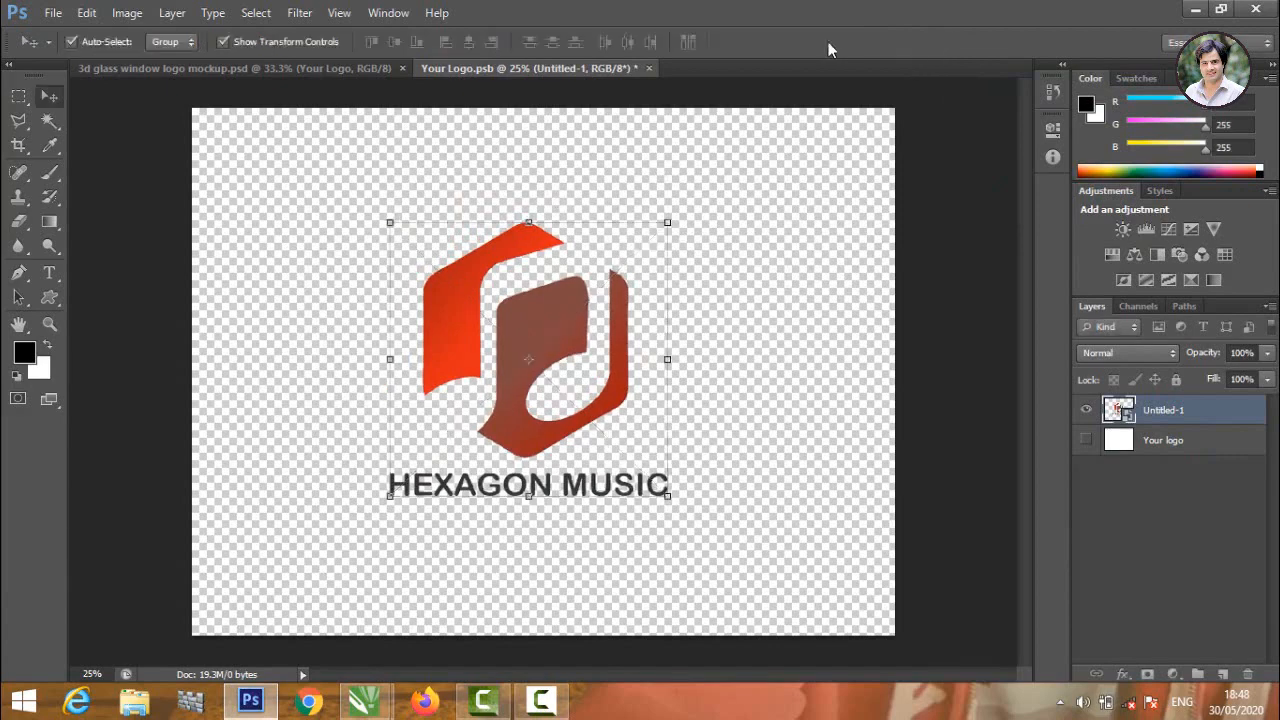
Save and close Your Logo.psb to update the glass window mockup, and take the selection off the Your Logo layer
click(647, 68)
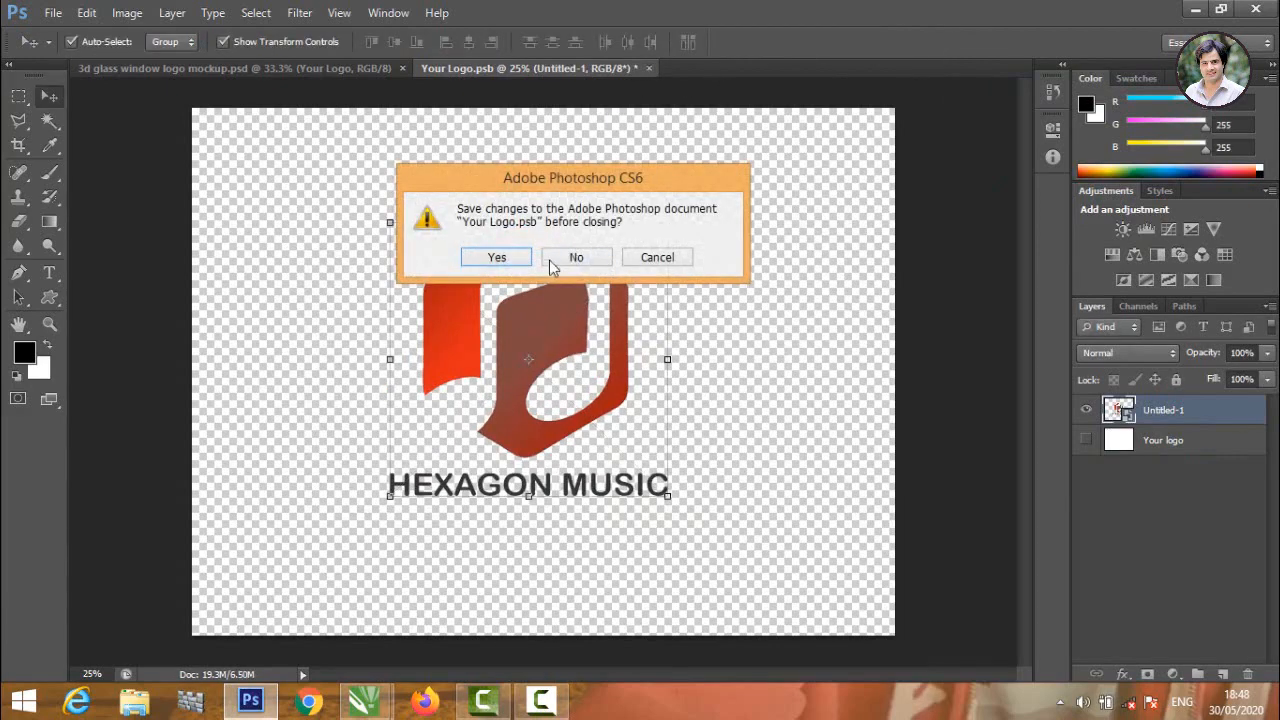
click(497, 258)
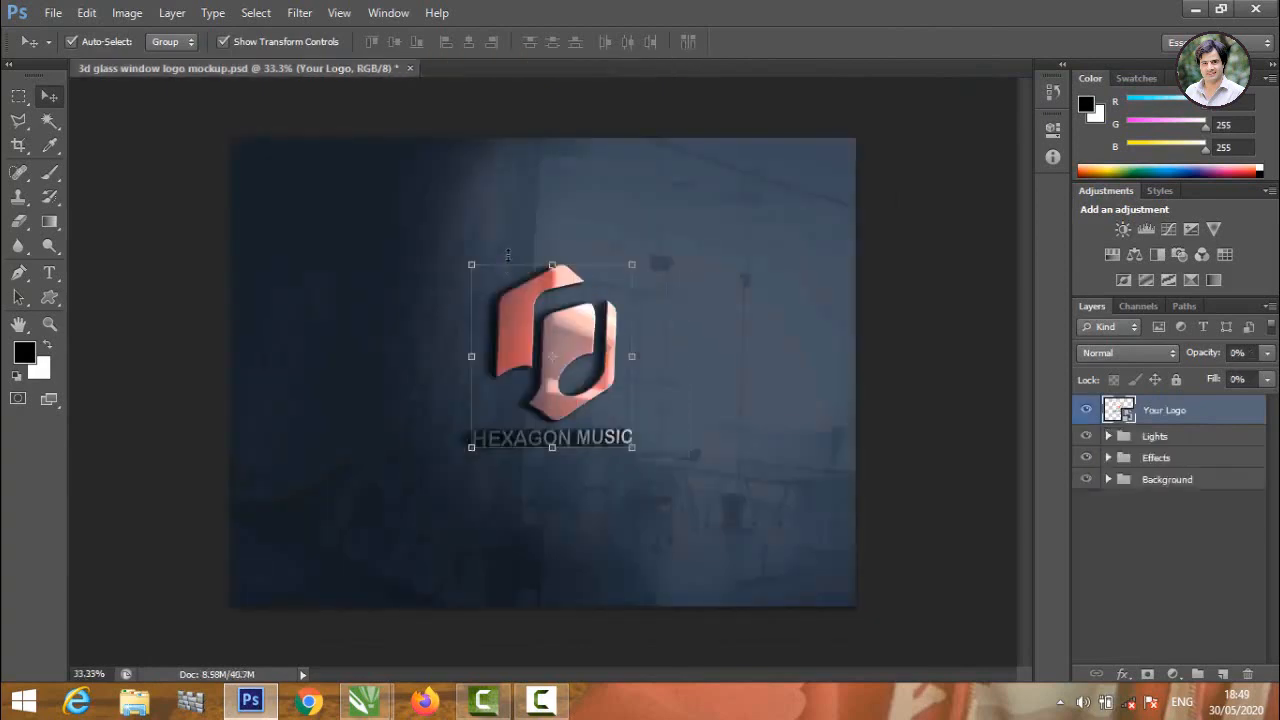
click(705, 204)
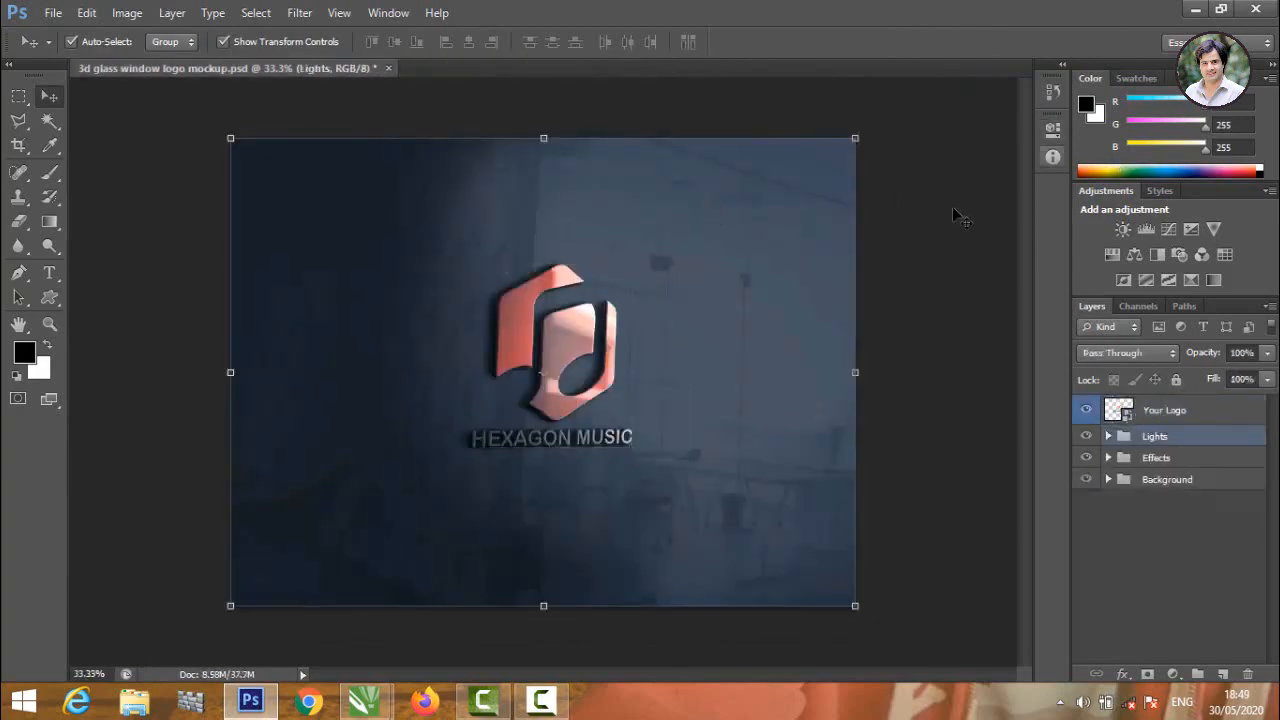
click(932, 228)
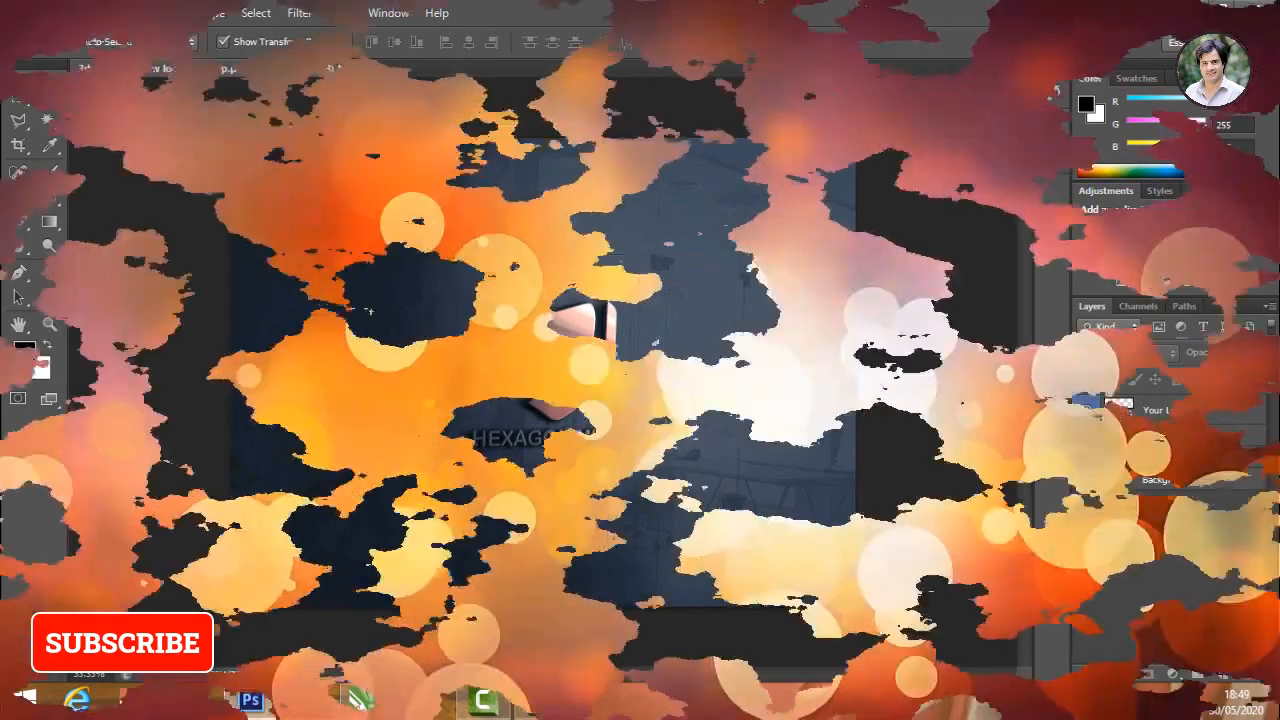